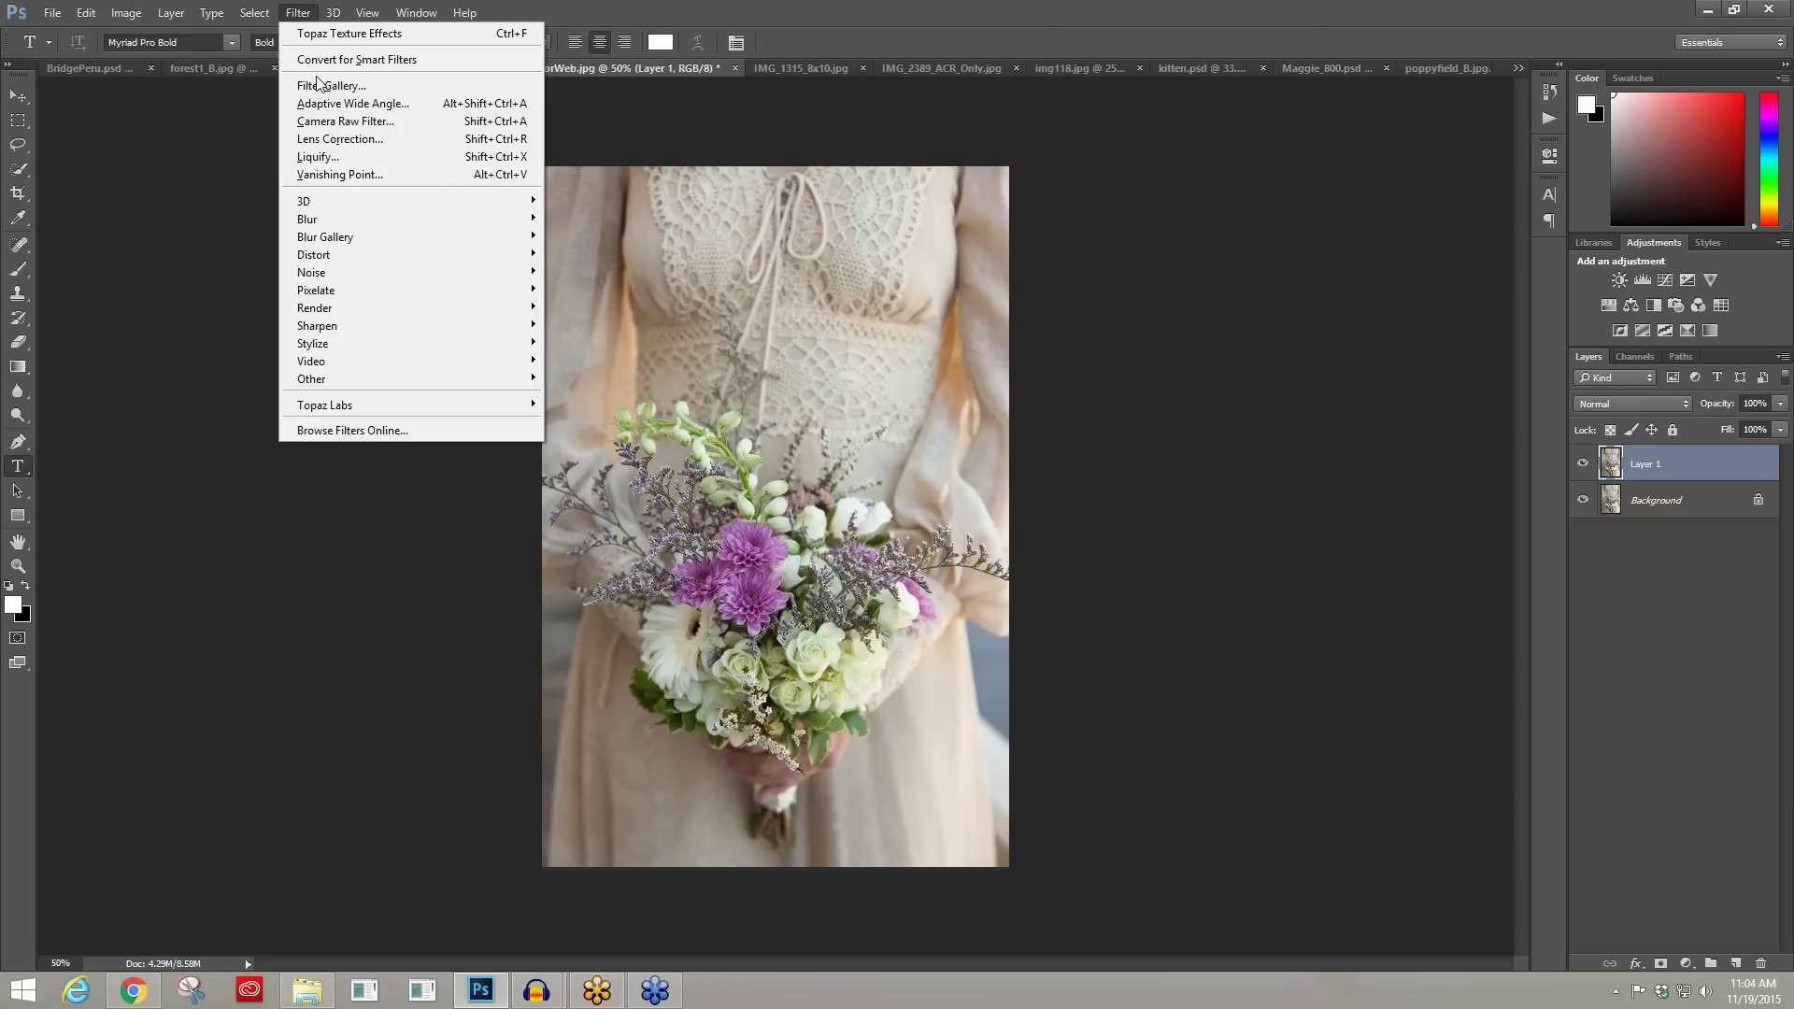
# - Launch the Topaz Texture Effects filter on Layer 1 and continue with the trial
pyautogui.moveTo(418, 409)
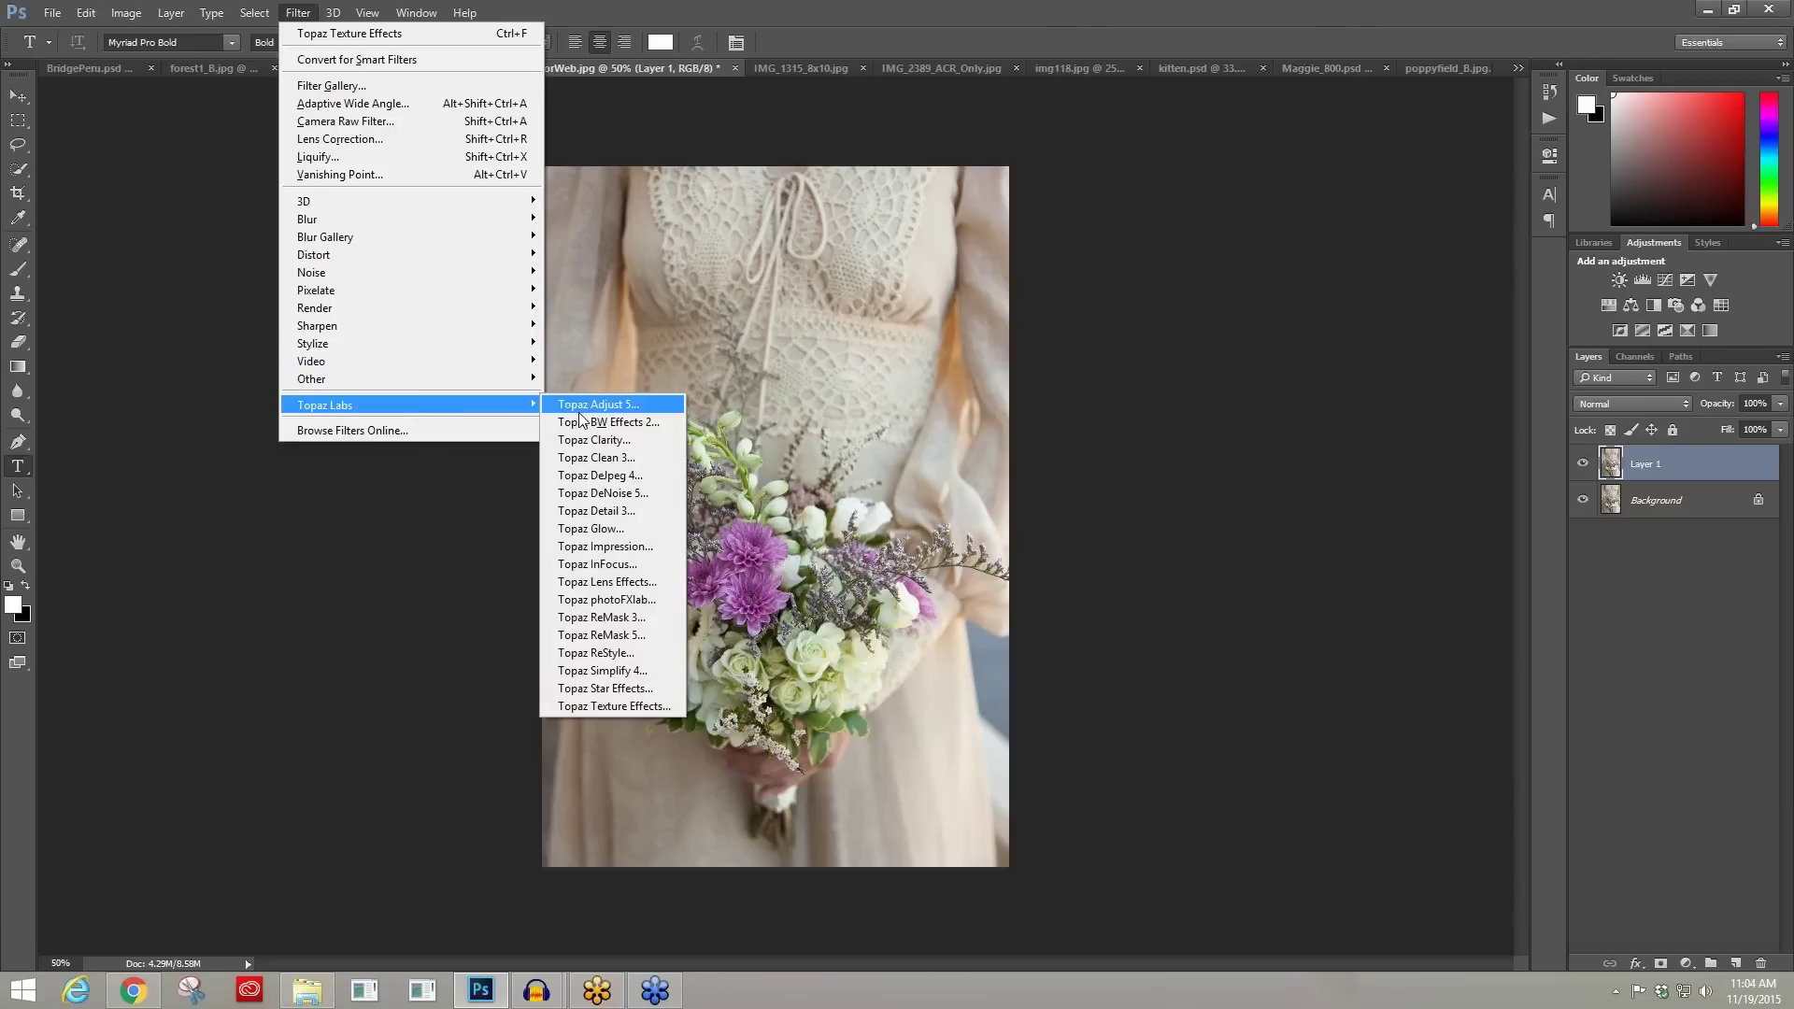
pyautogui.click(615, 704)
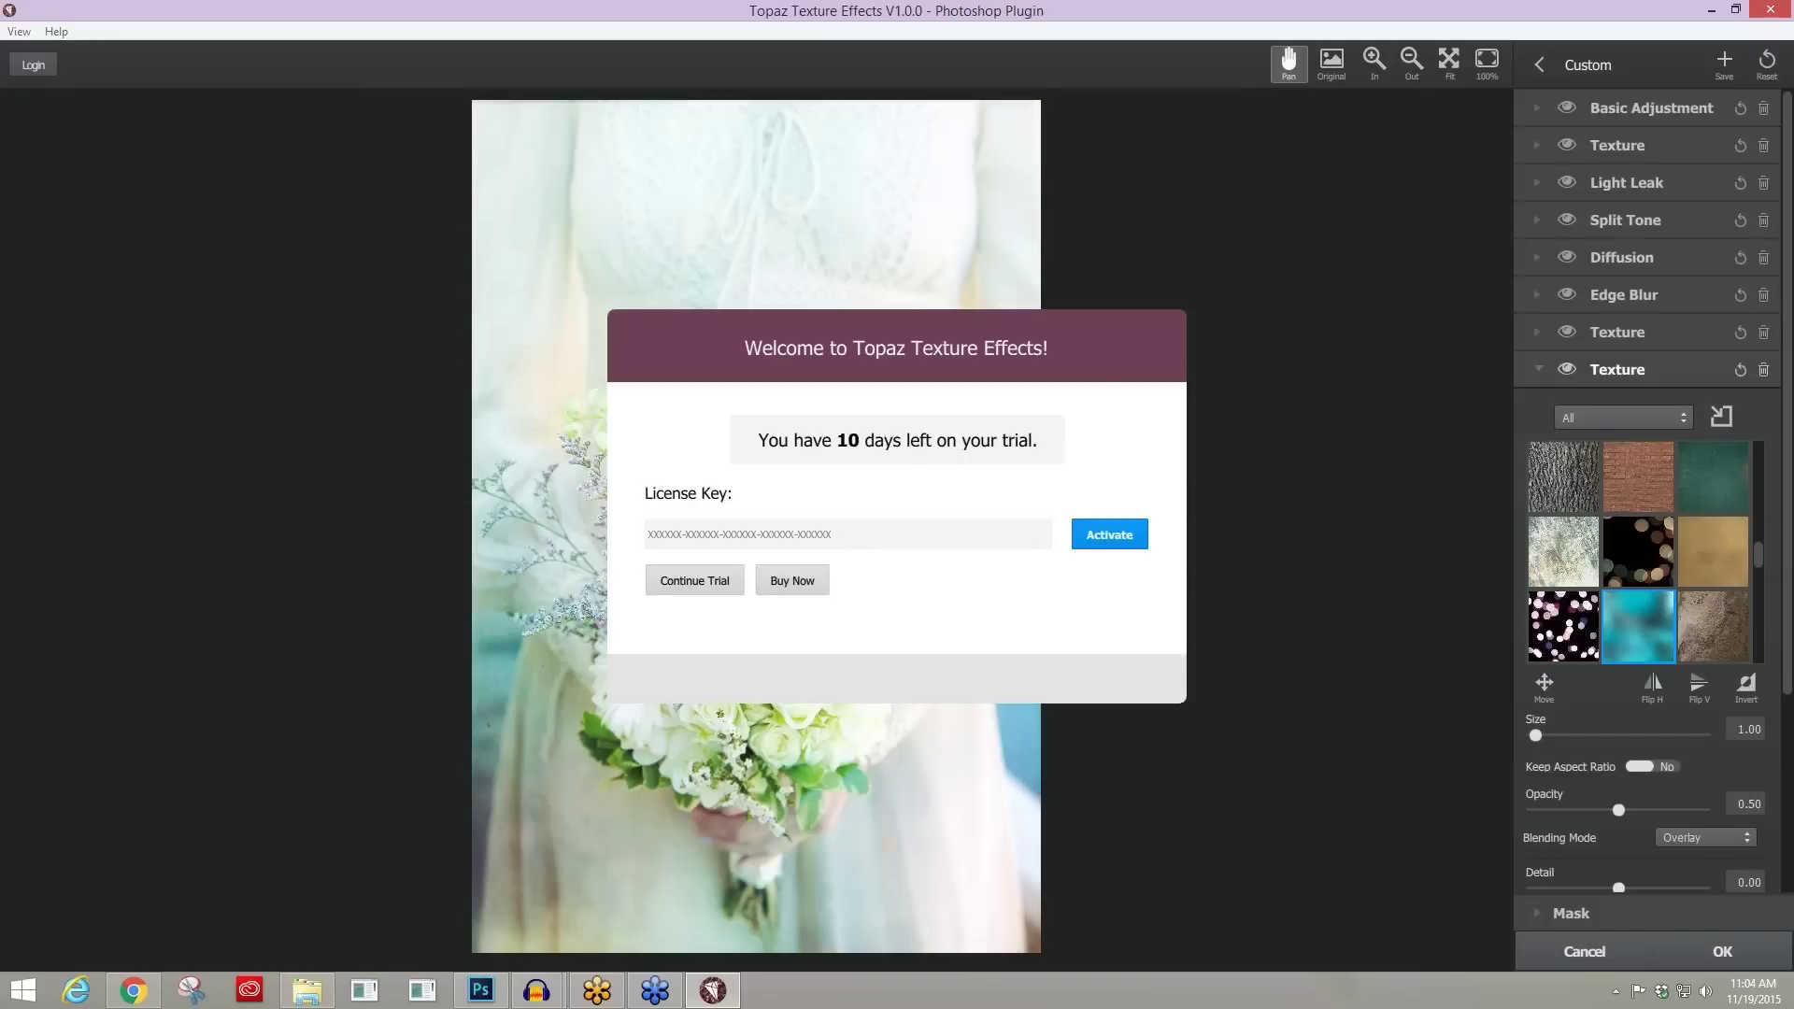
pyautogui.click(690, 583)
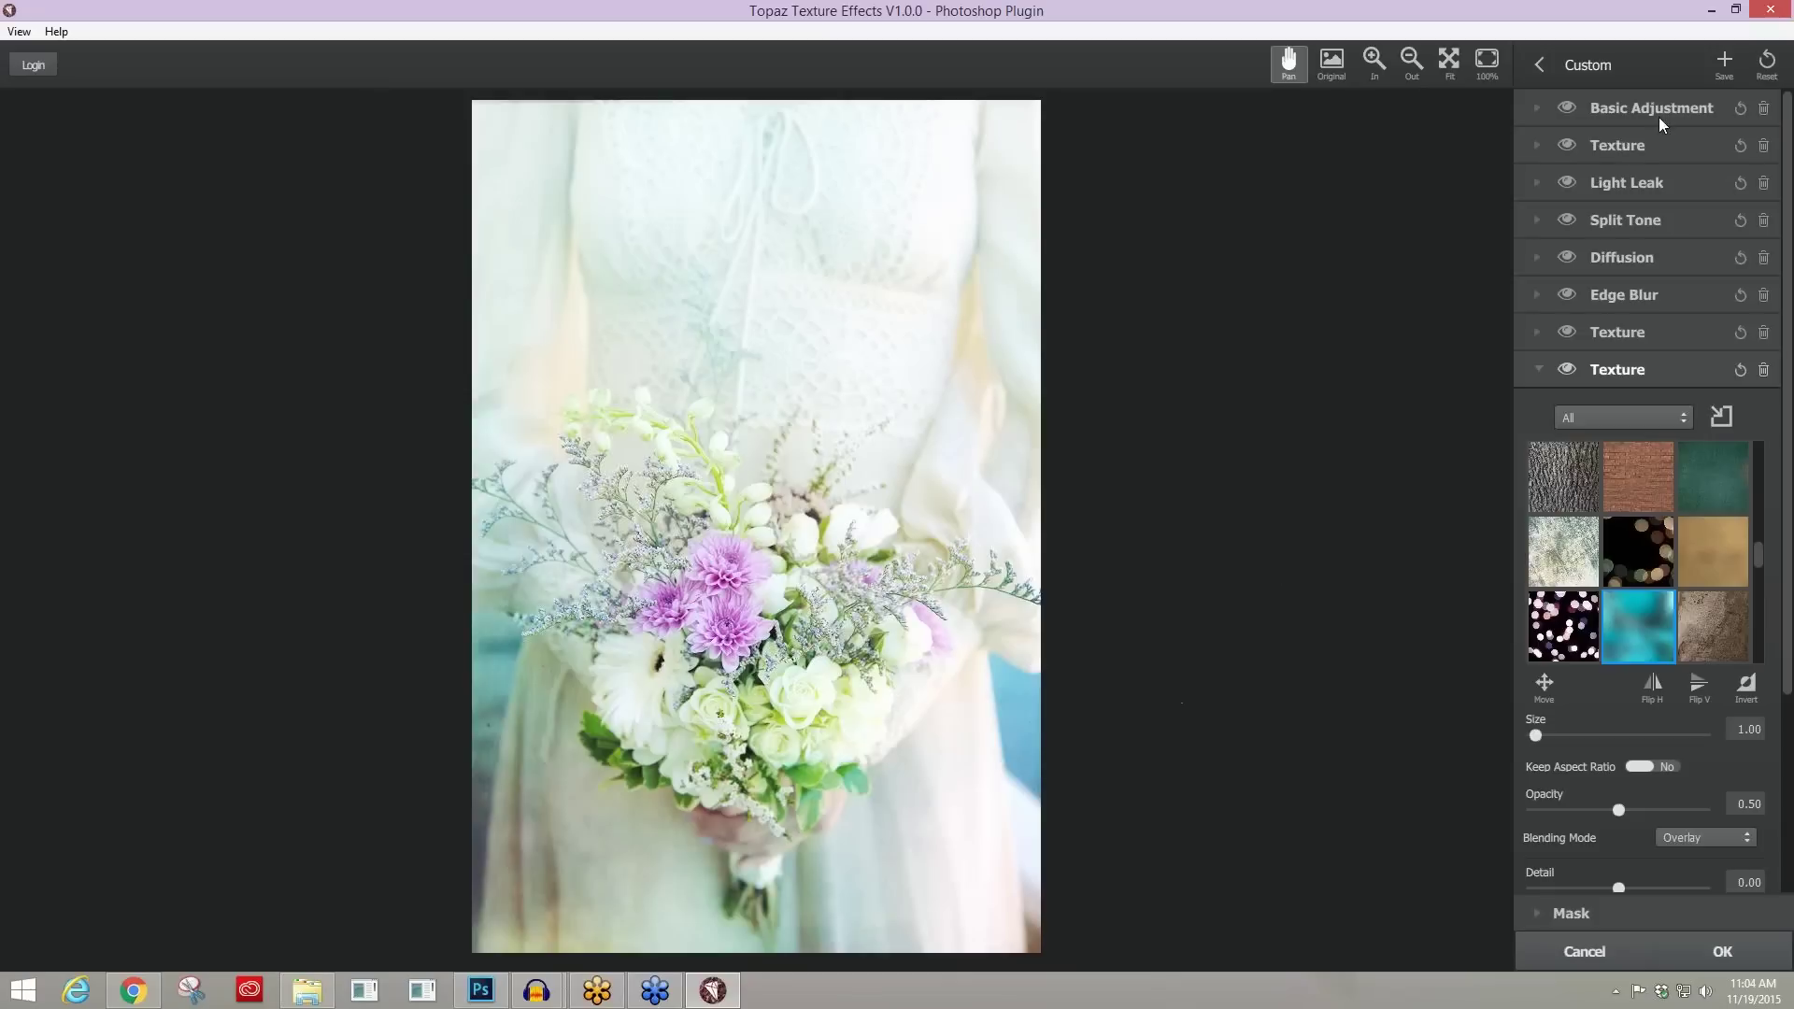
# - Return to the effect library and show only the Soft Grunge effects
pyautogui.click(1540, 66)
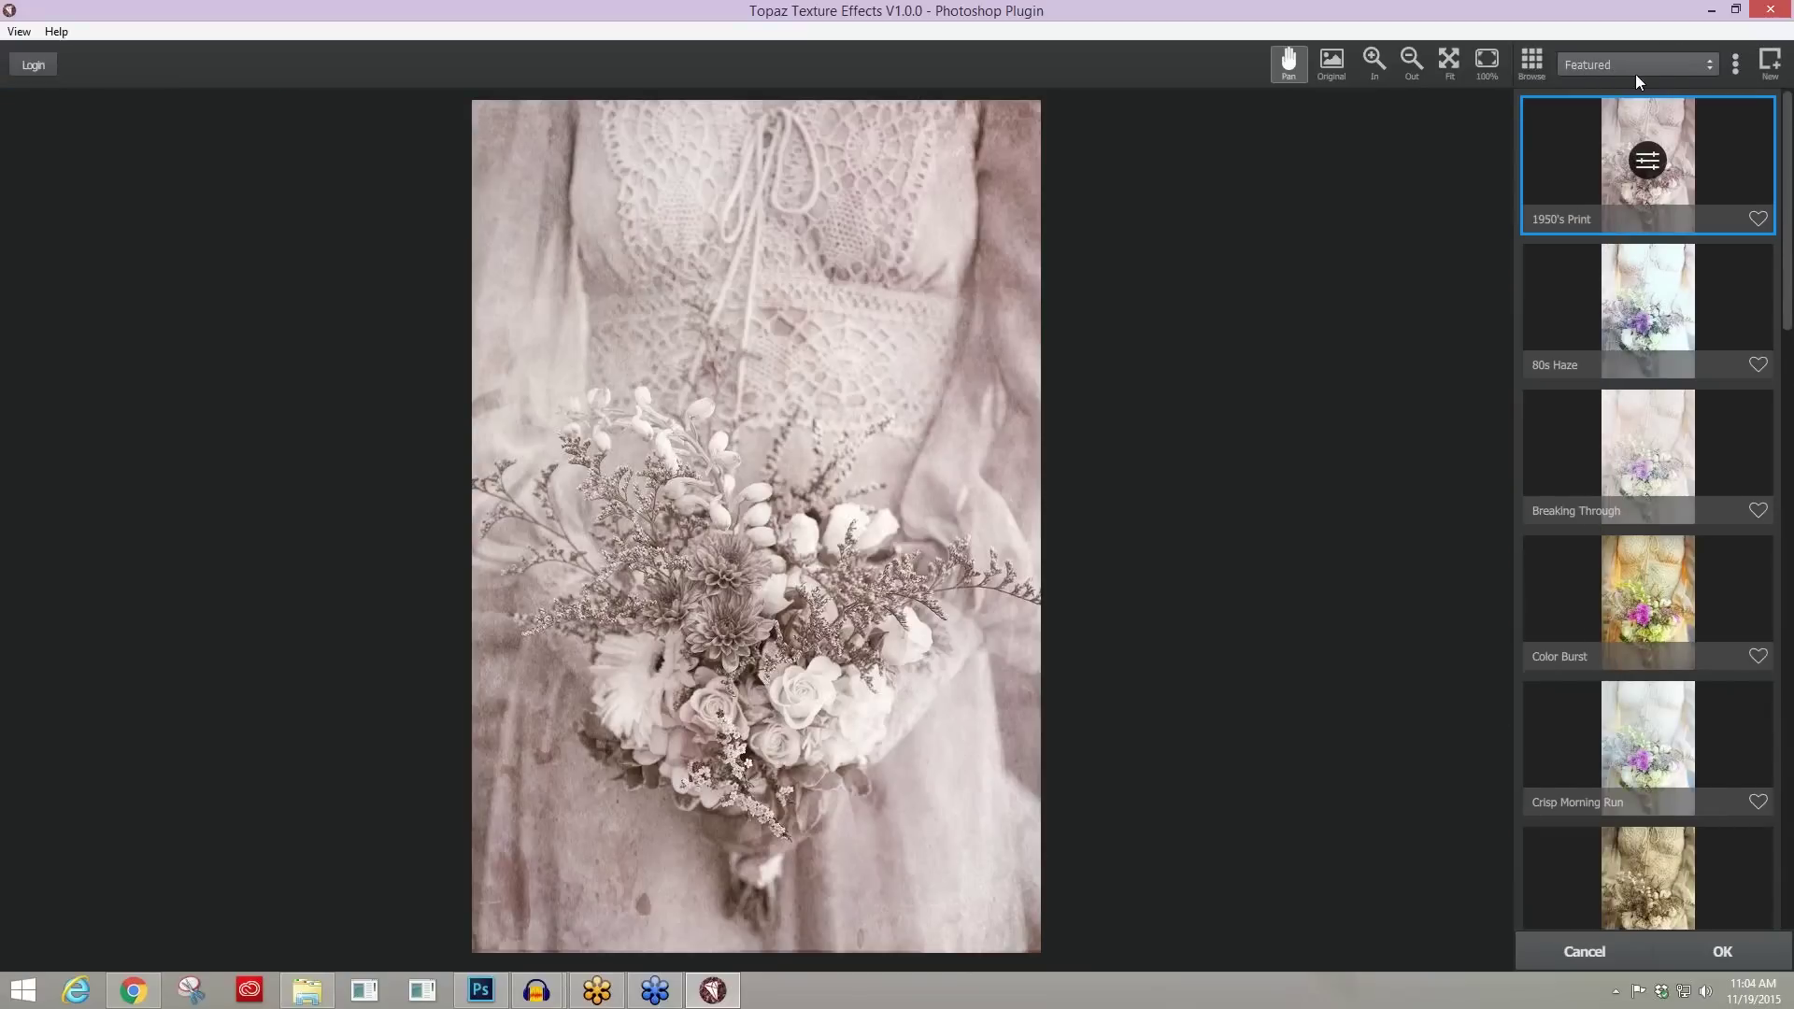
pyautogui.click(1691, 69)
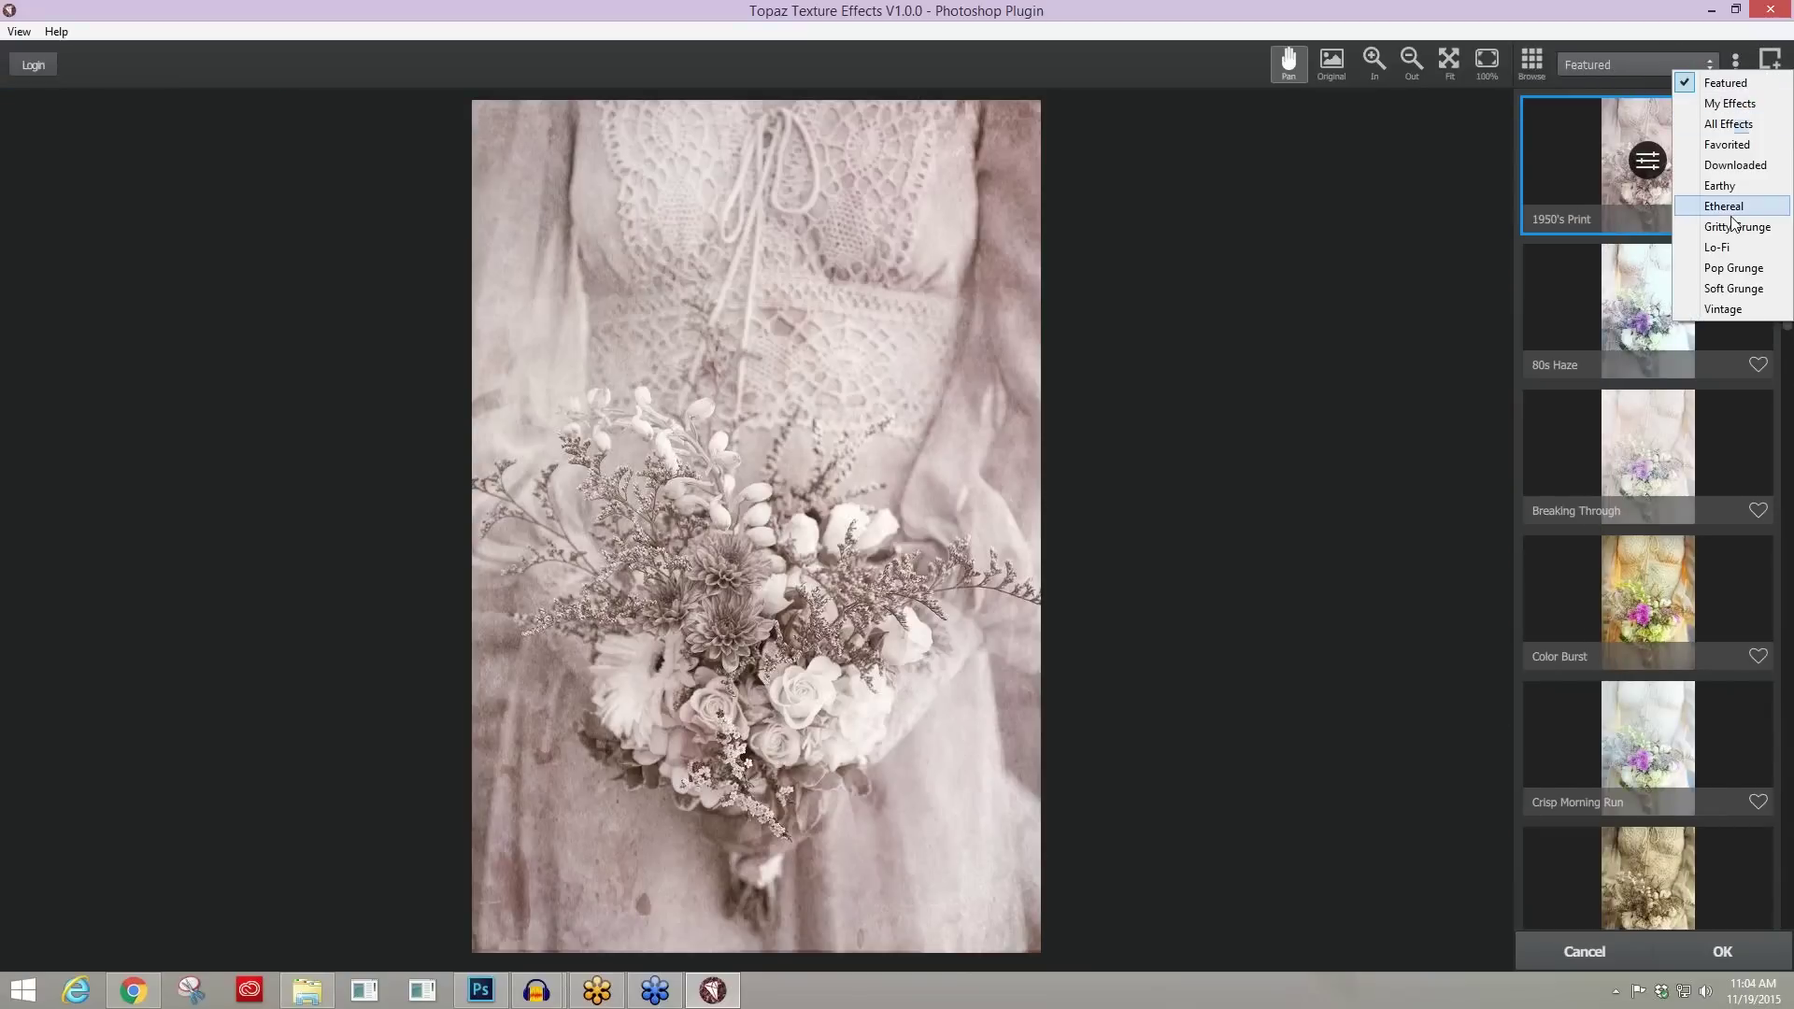
pyautogui.click(1726, 290)
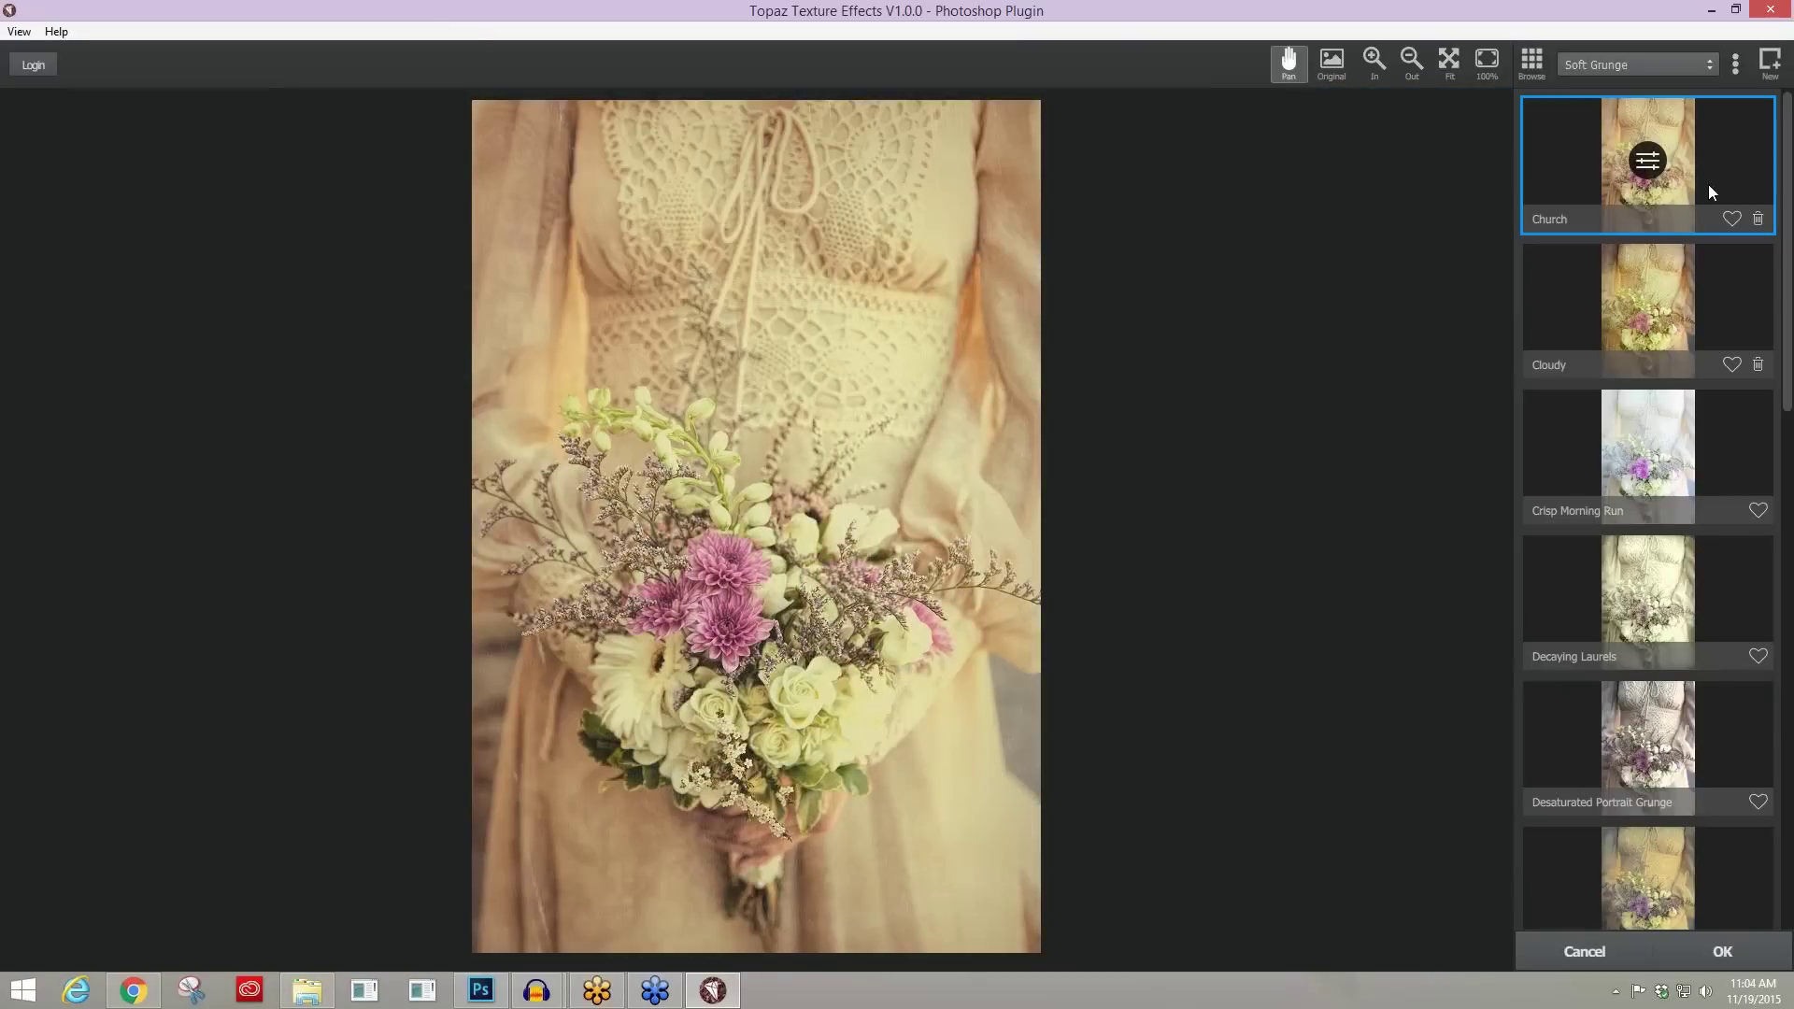
# - Preview the Soft Grunge effects one after another and settle on Morning Light
pyautogui.press('Down')
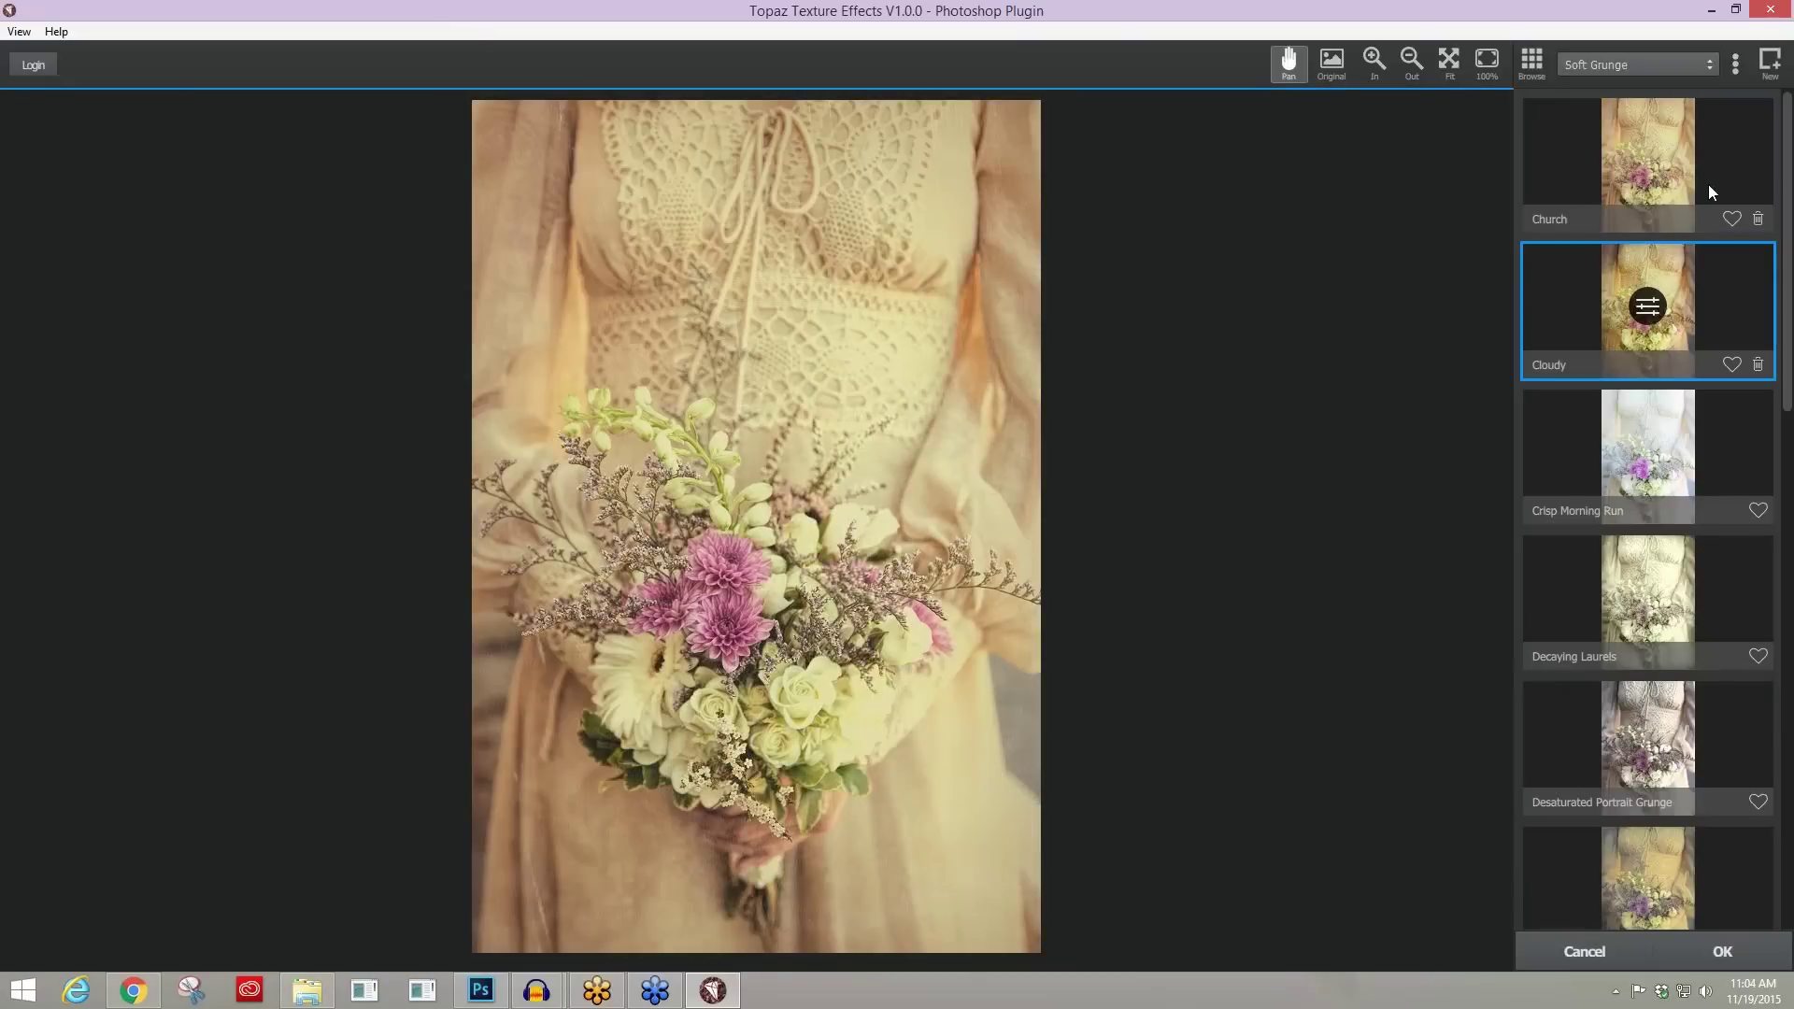
pyautogui.press('Down')
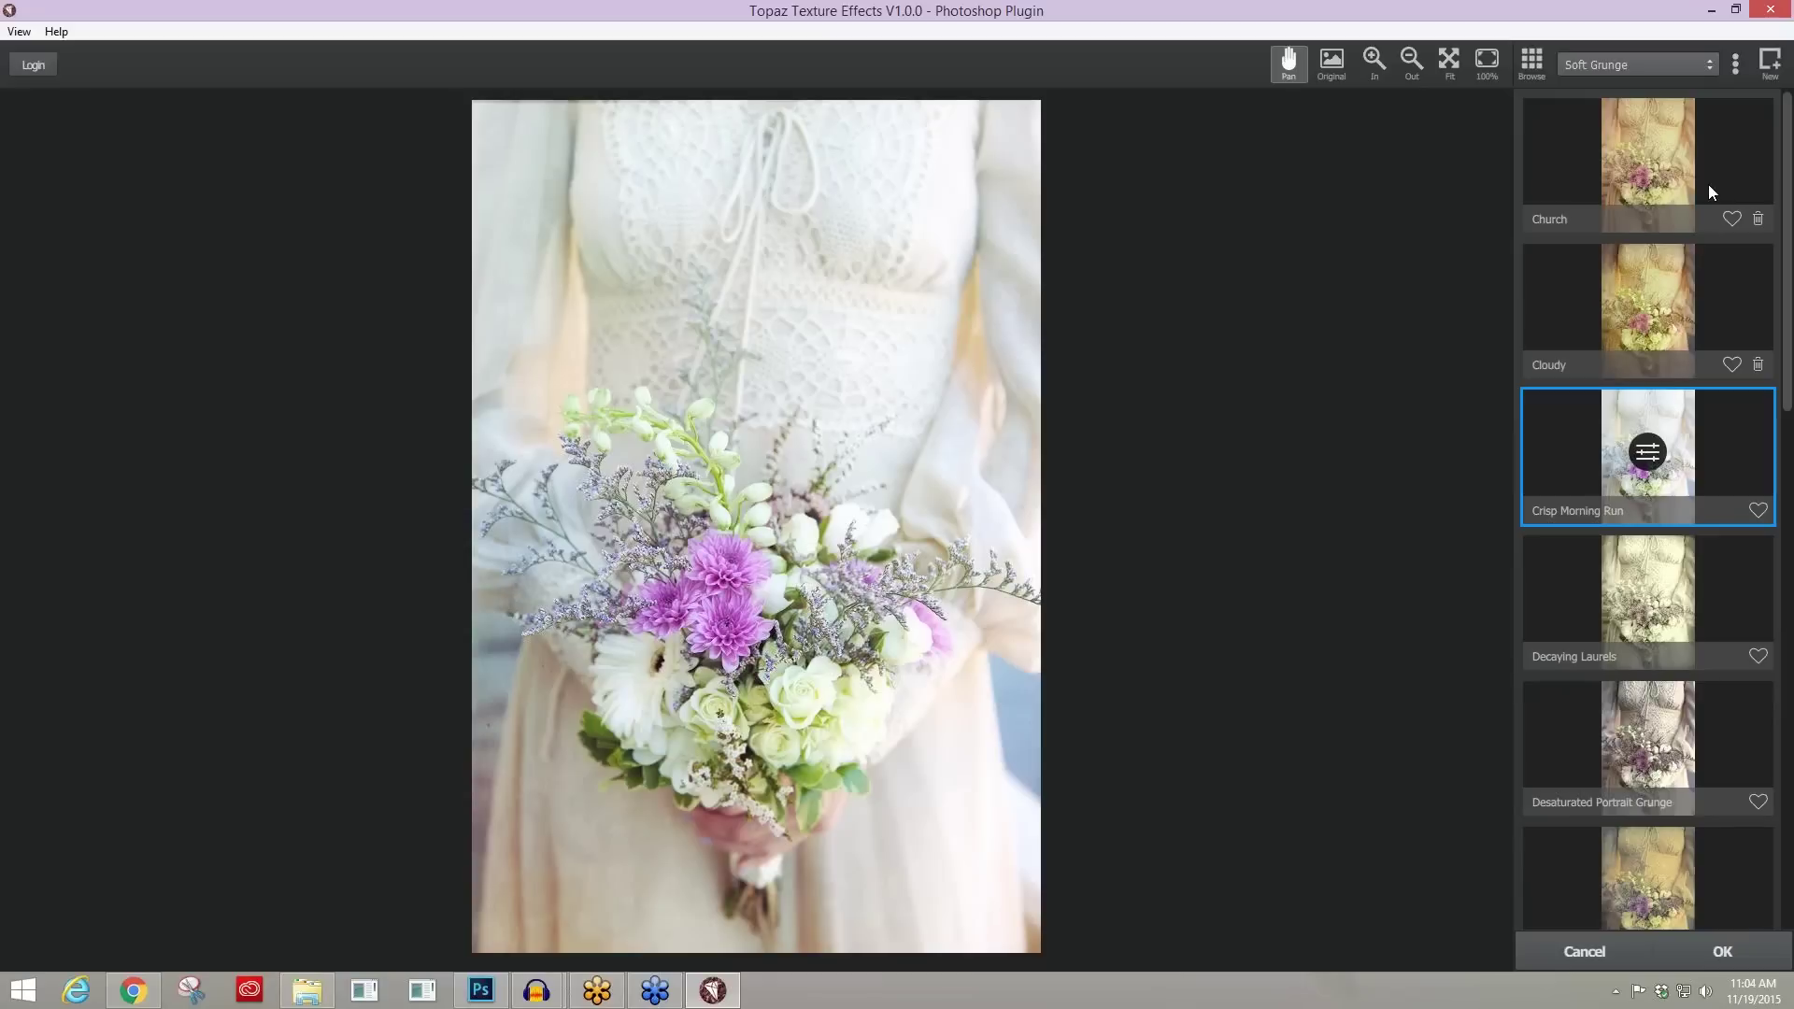
pyautogui.press('Down')
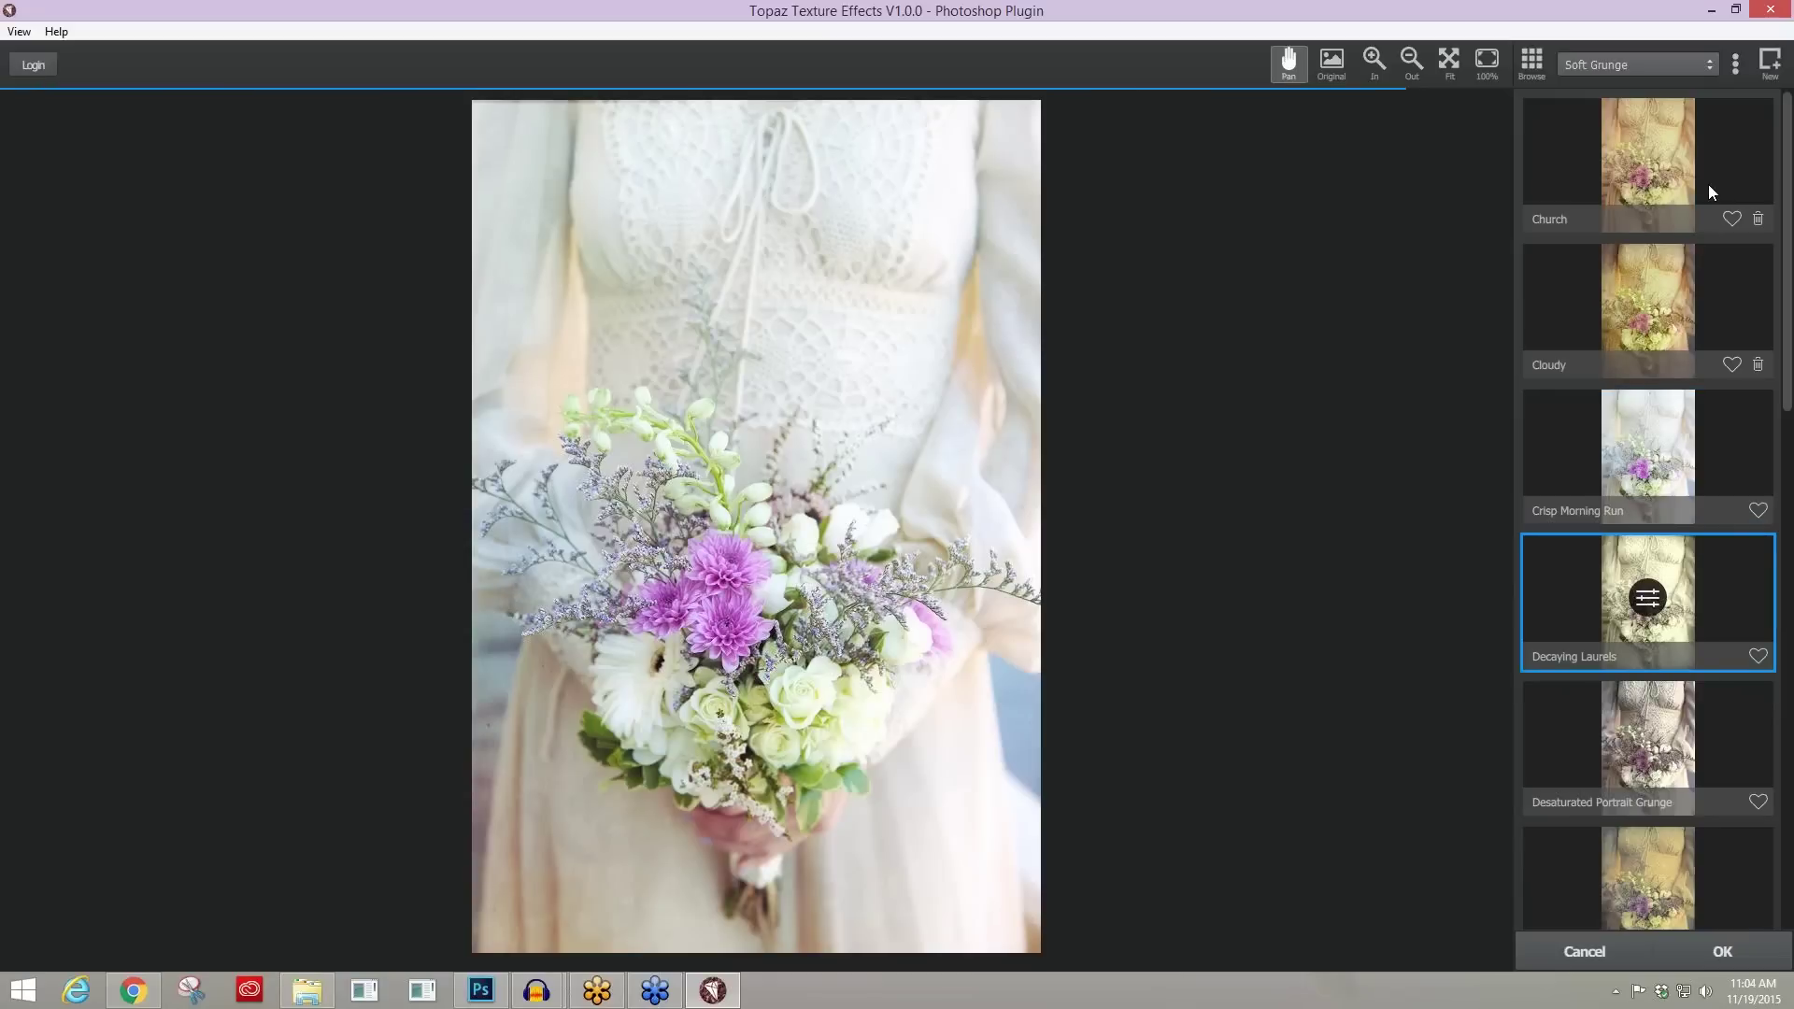
pyautogui.press('Down')
pyautogui.press('Down')
pyautogui.press('Down')
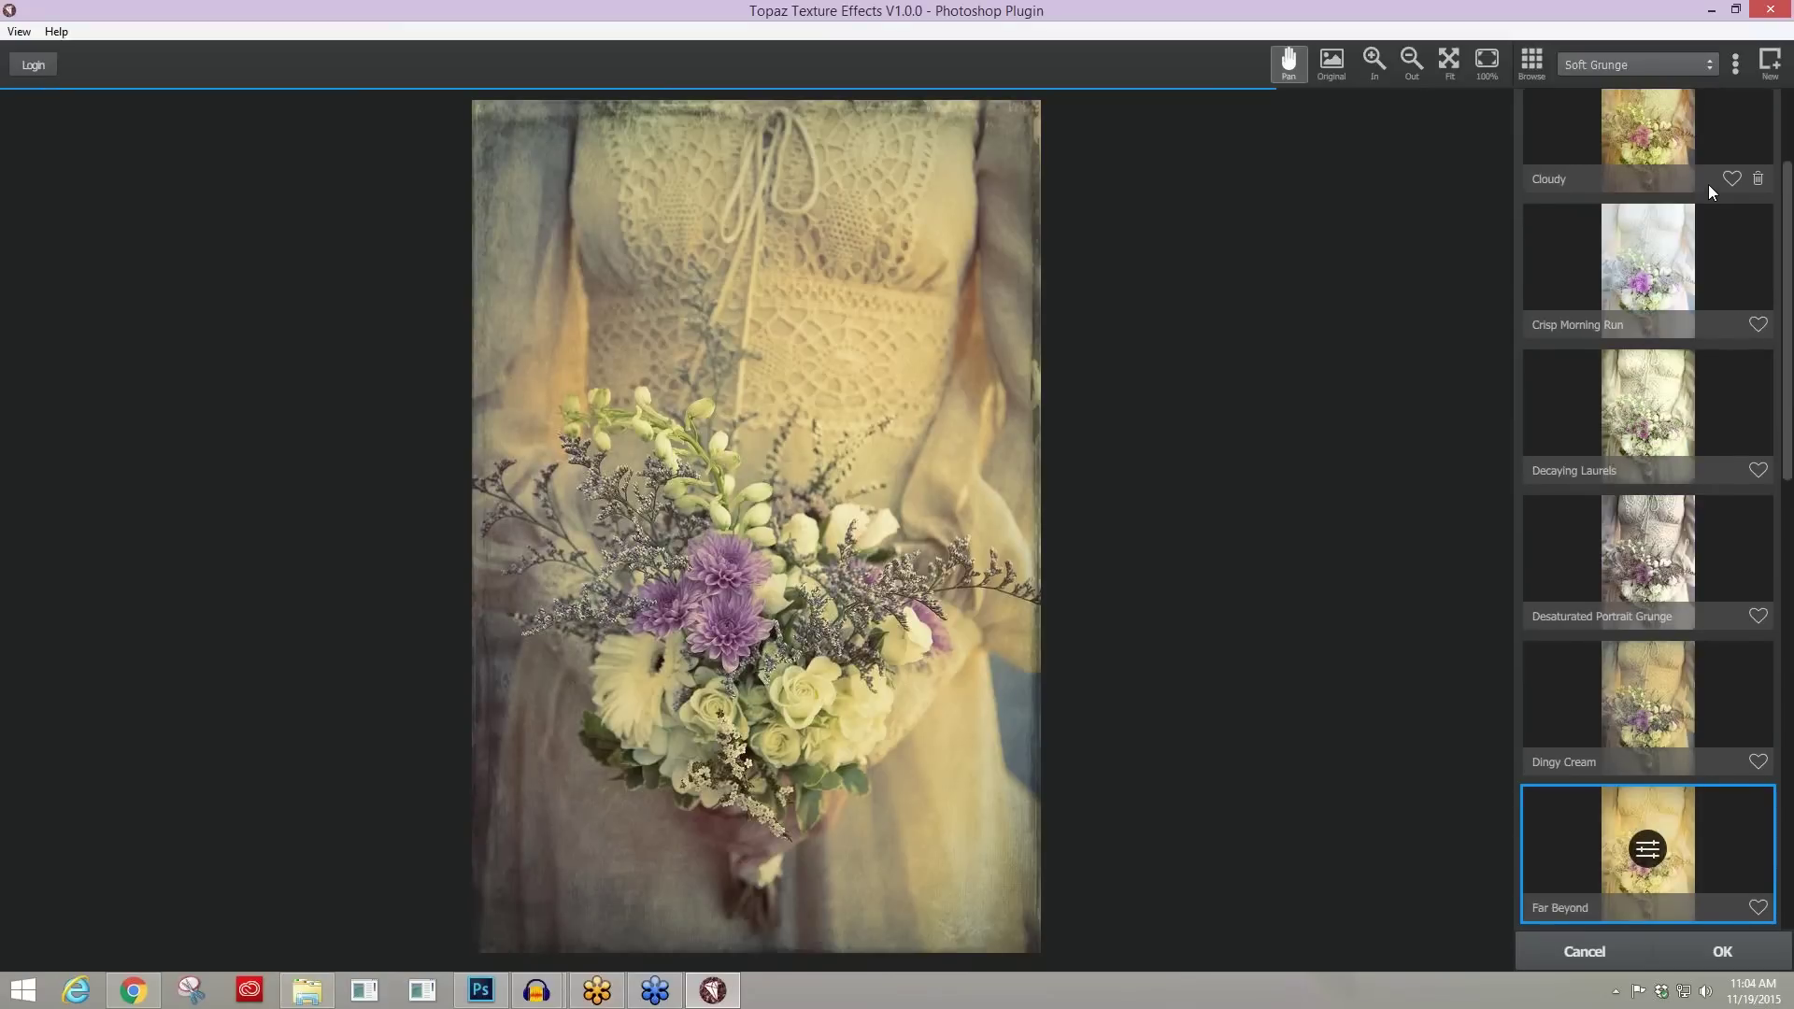
pyautogui.press('Down')
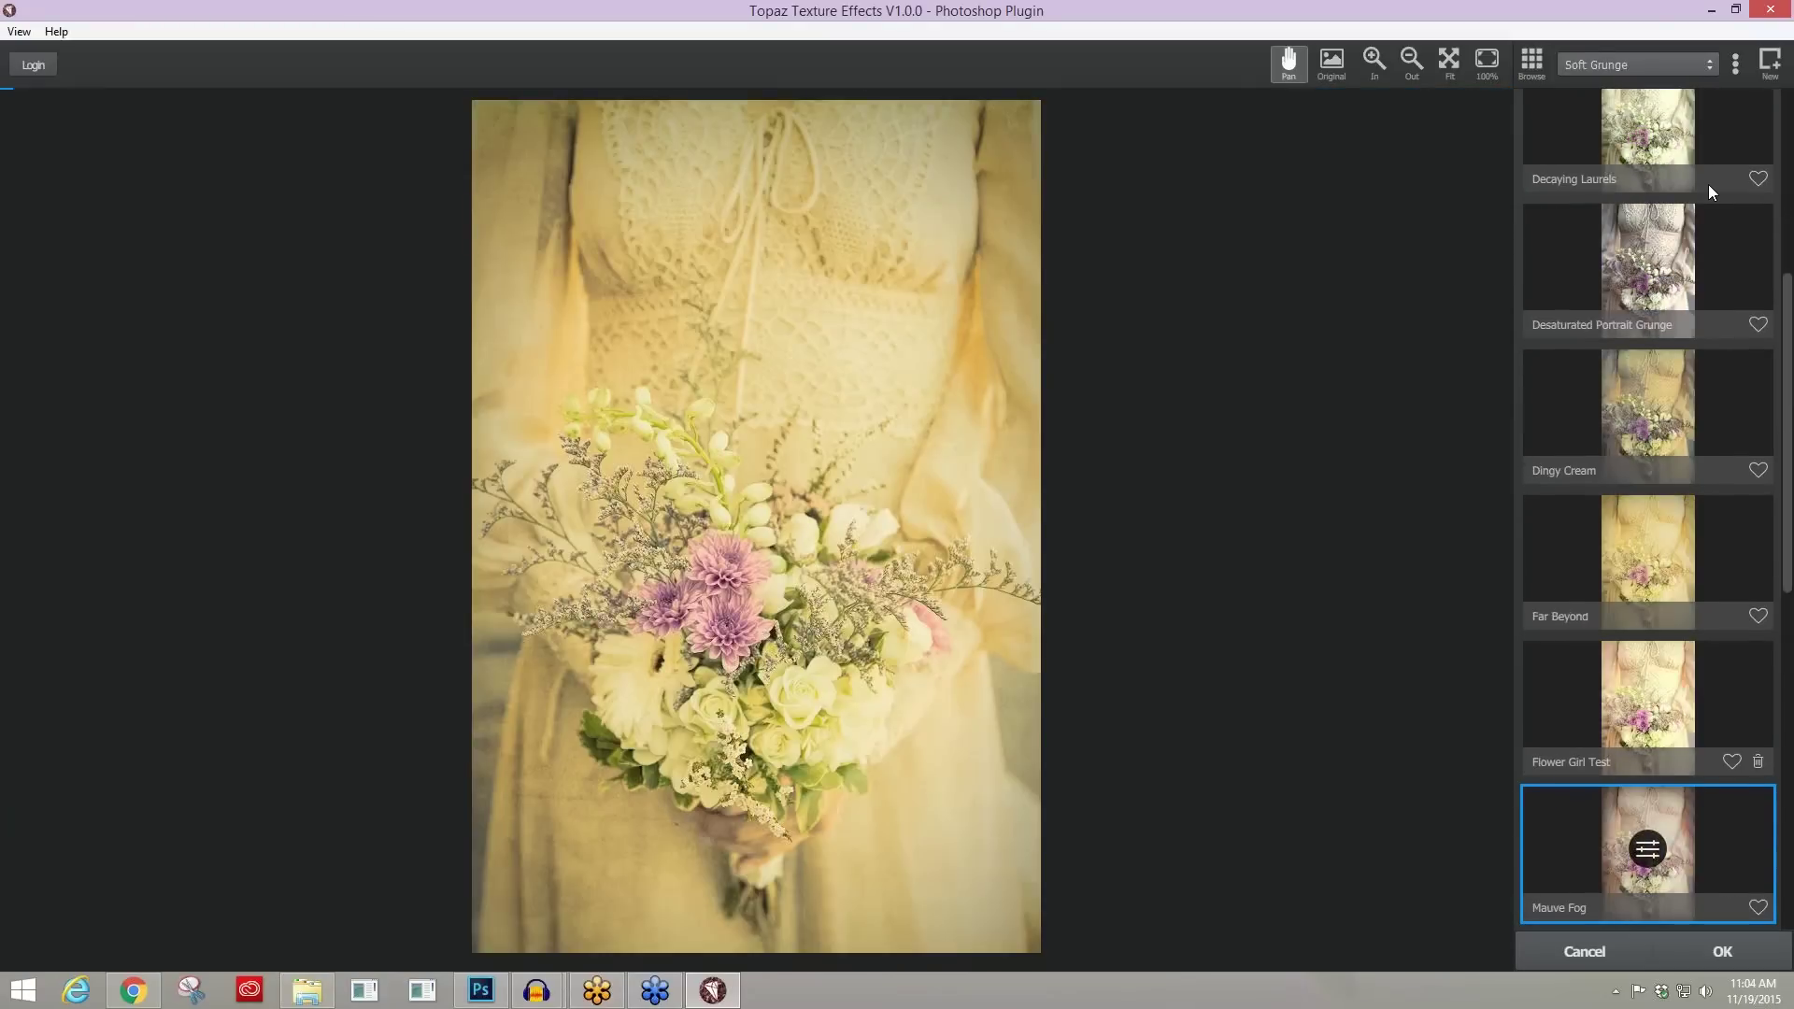
pyautogui.press('Down')
pyautogui.press('Down')
pyautogui.press('Up')
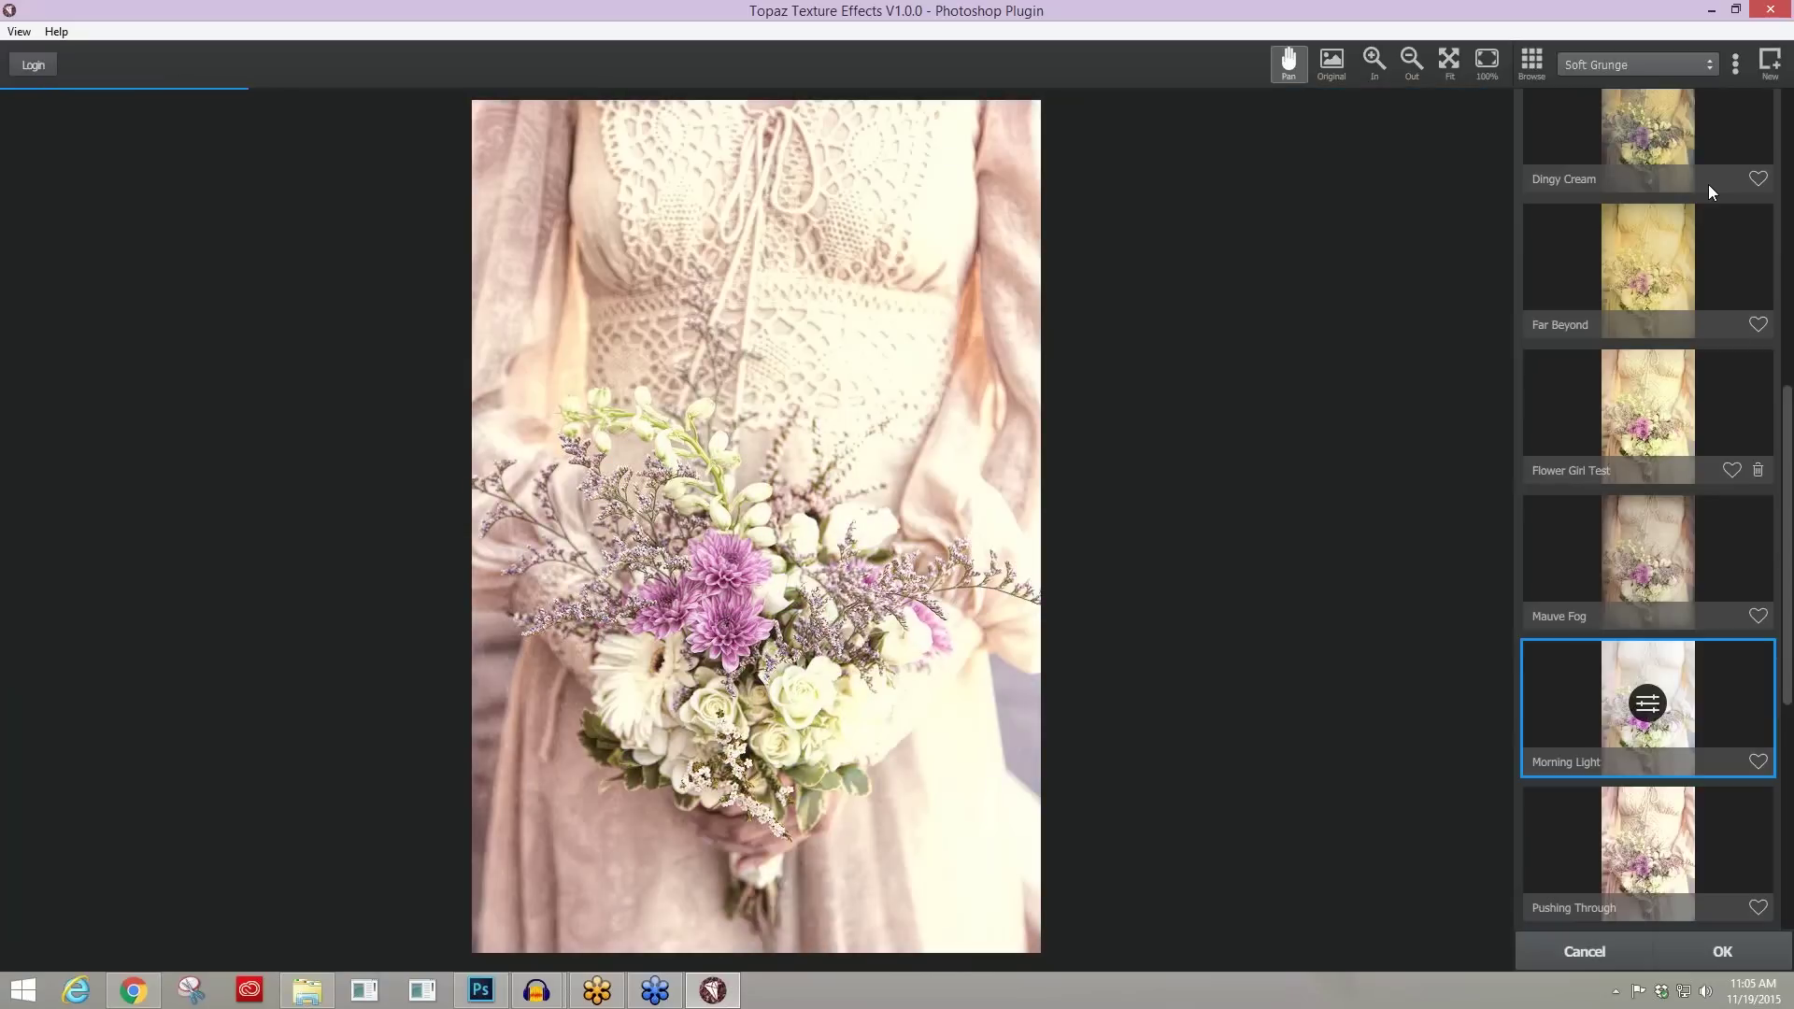
# - Examine Morning Light's adjustments up close and try the Soft Grunge category in its Texture adjustment
pyautogui.click(1647, 704)
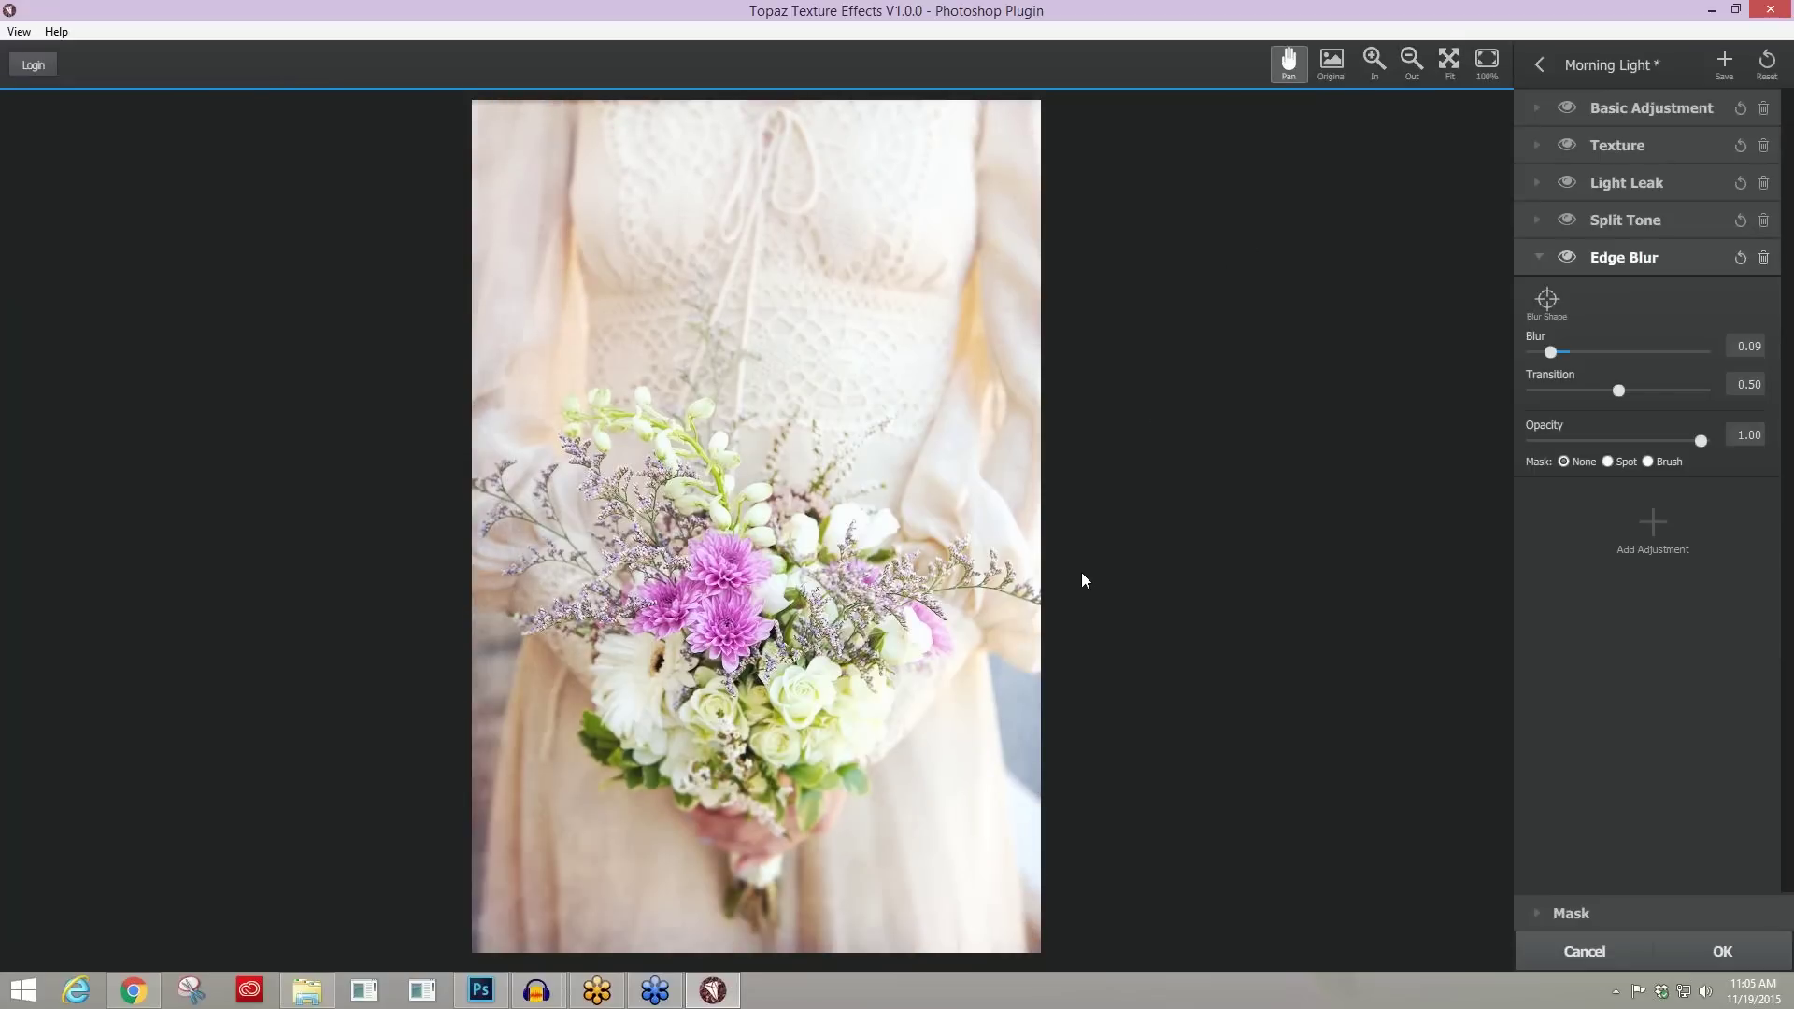
pyautogui.scroll(1, 1080, 571)
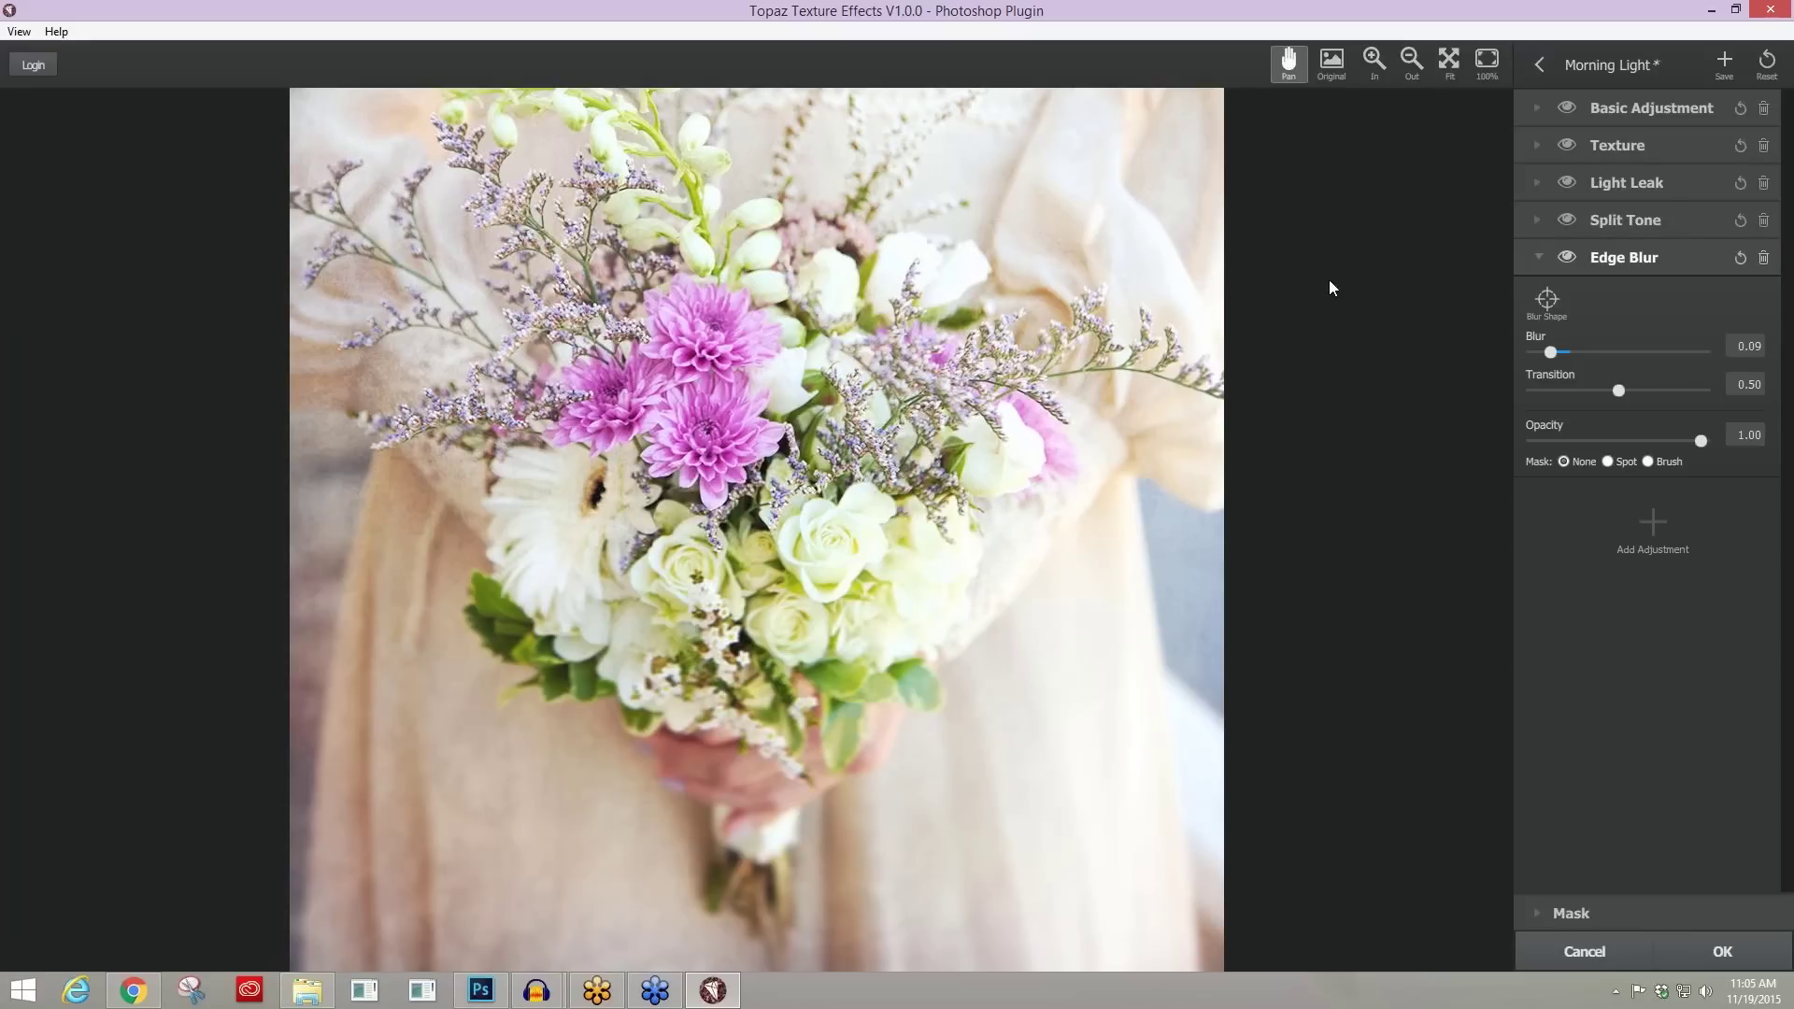
pyautogui.click(1535, 143)
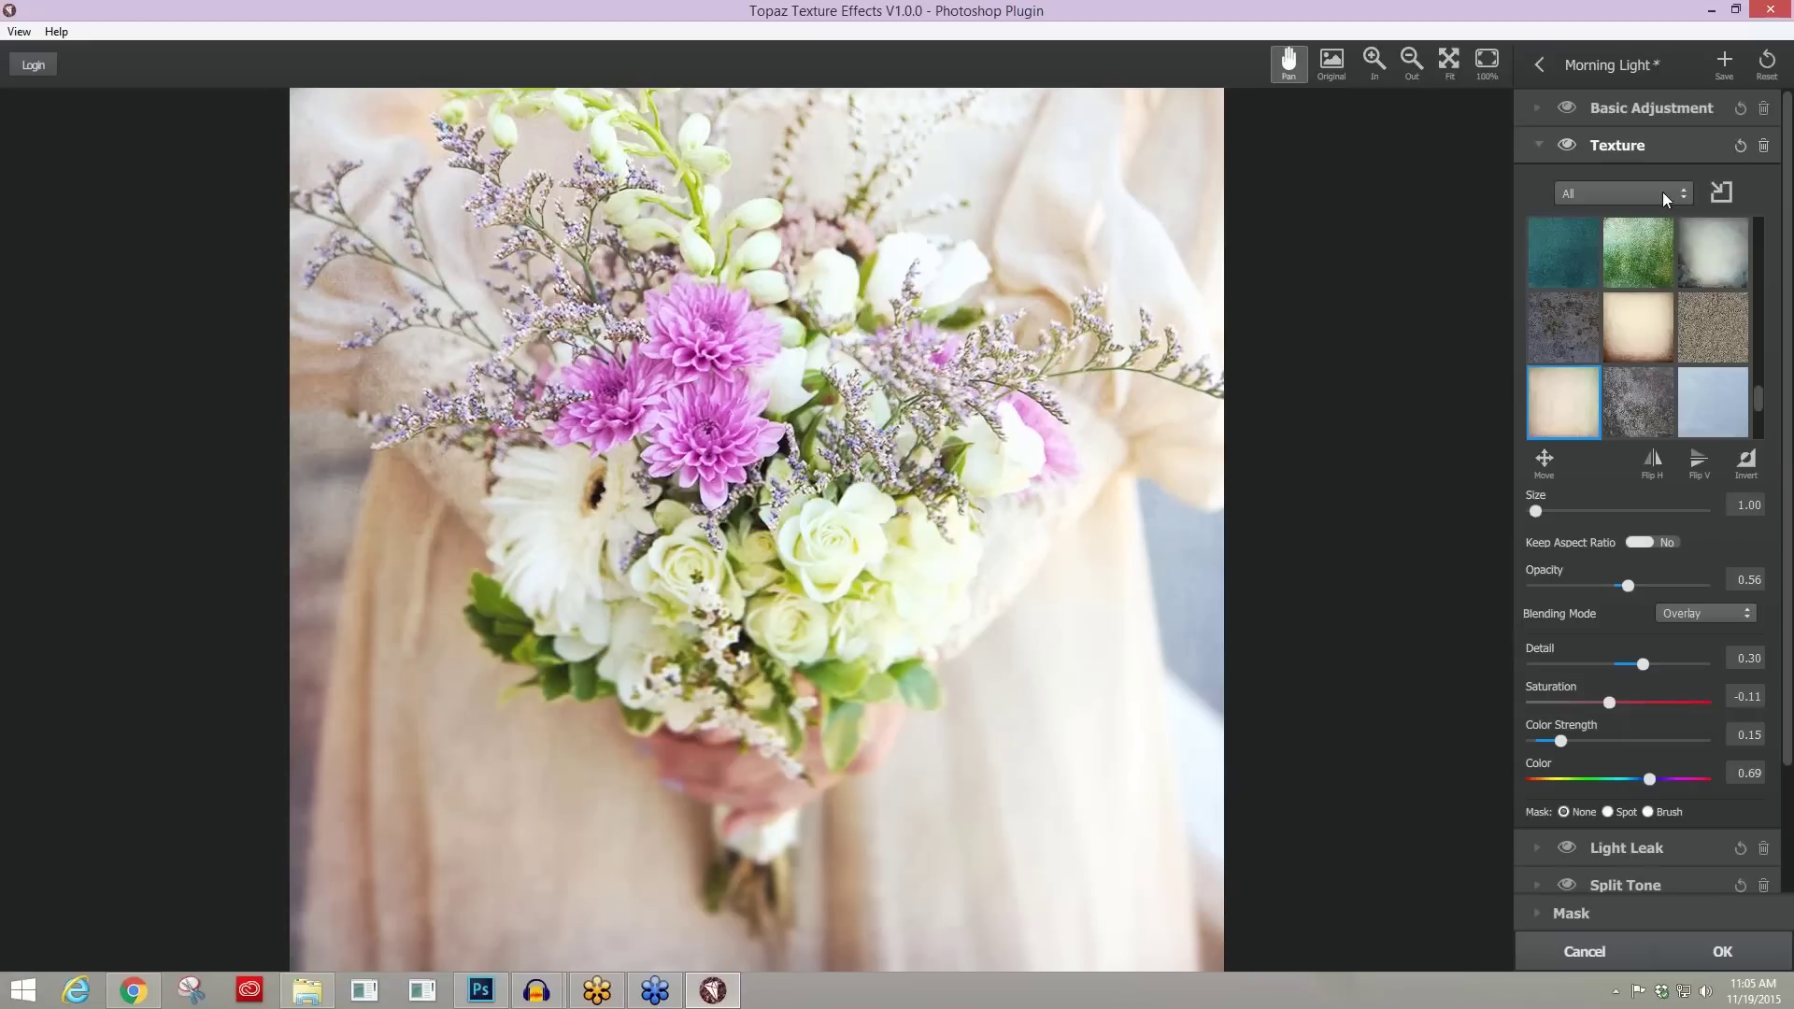
pyautogui.click(1662, 192)
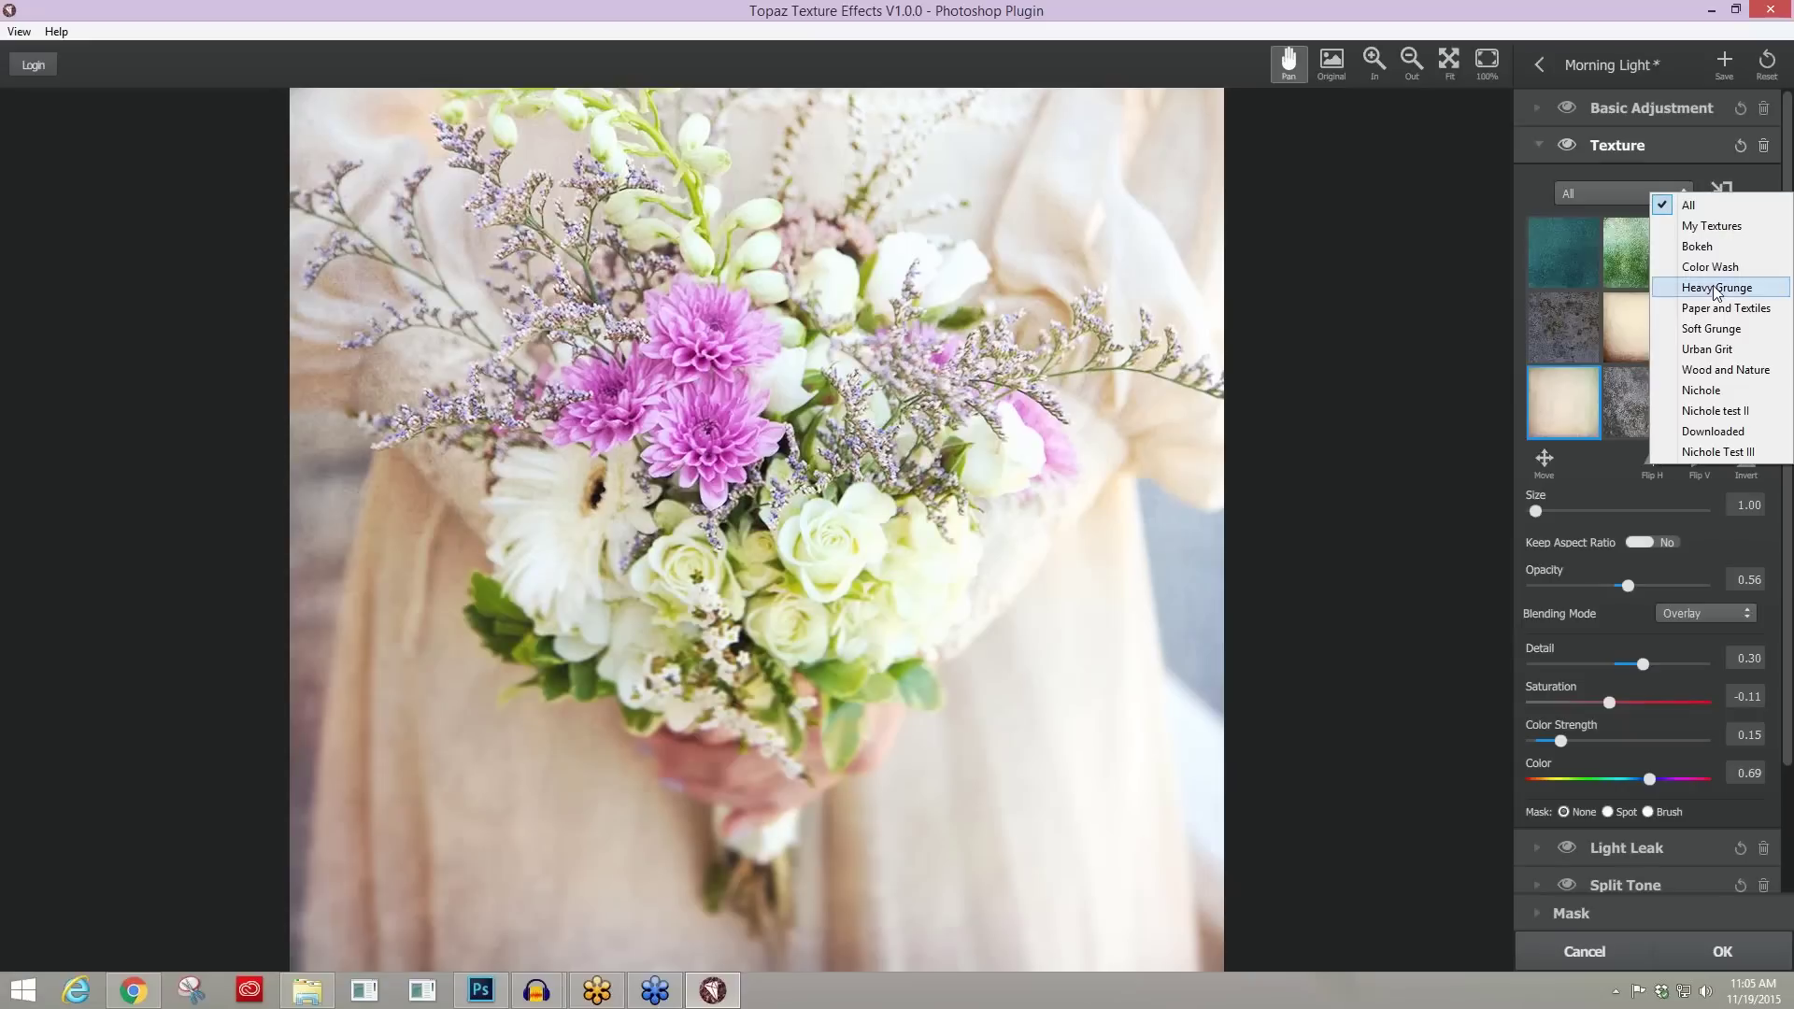
pyautogui.click(1717, 328)
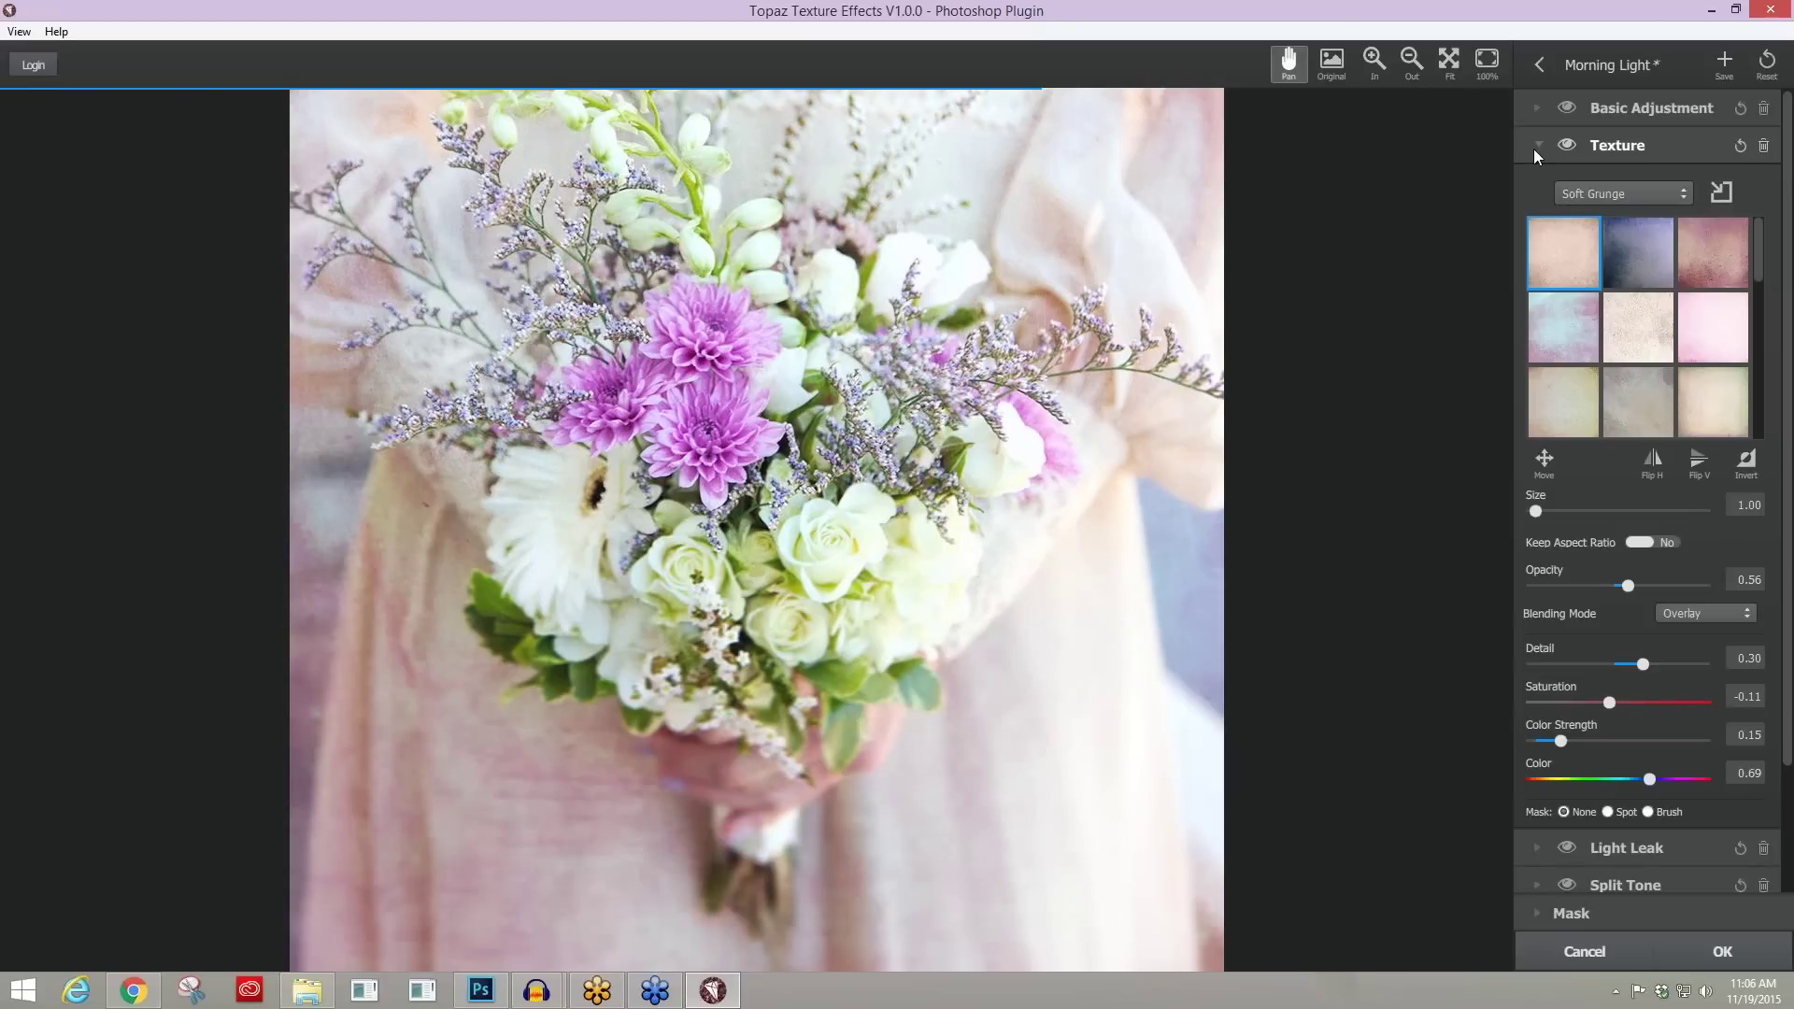
pyautogui.click(1533, 148)
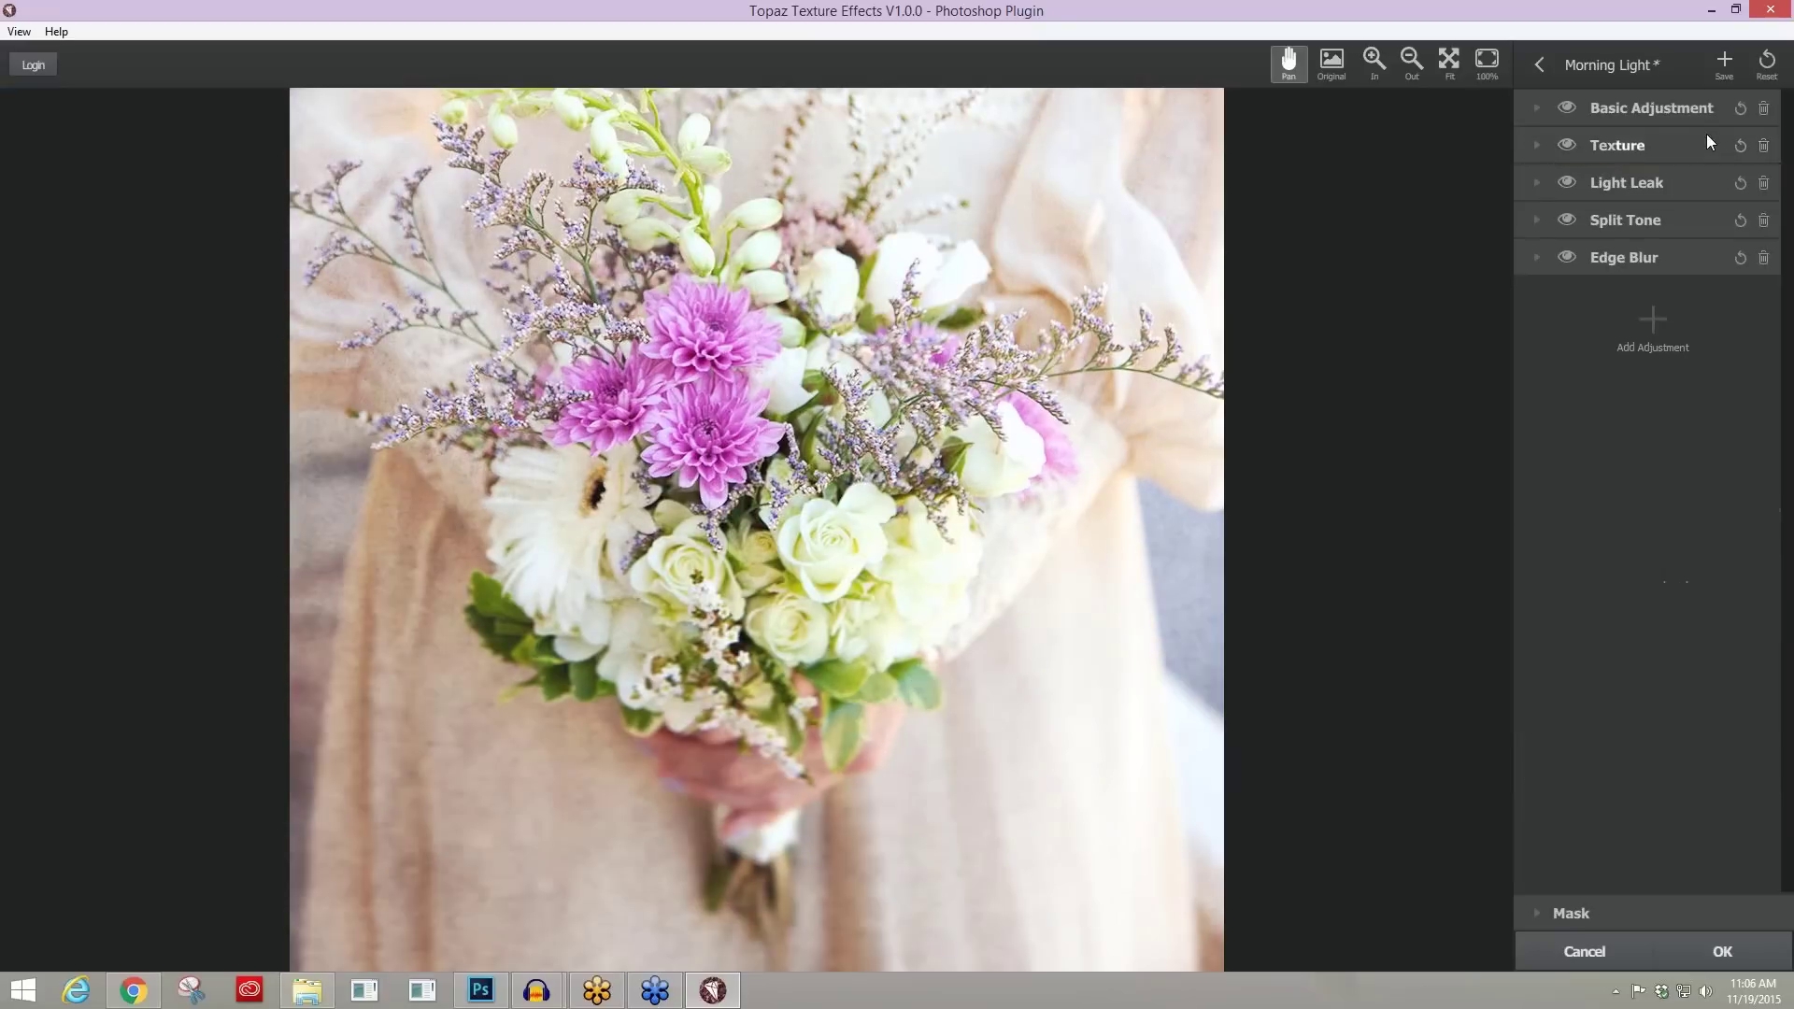
# - Start a new blank effect from the effect library and add a Basic Adjustment to it
pyautogui.click(1540, 65)
pyautogui.click(1766, 75)
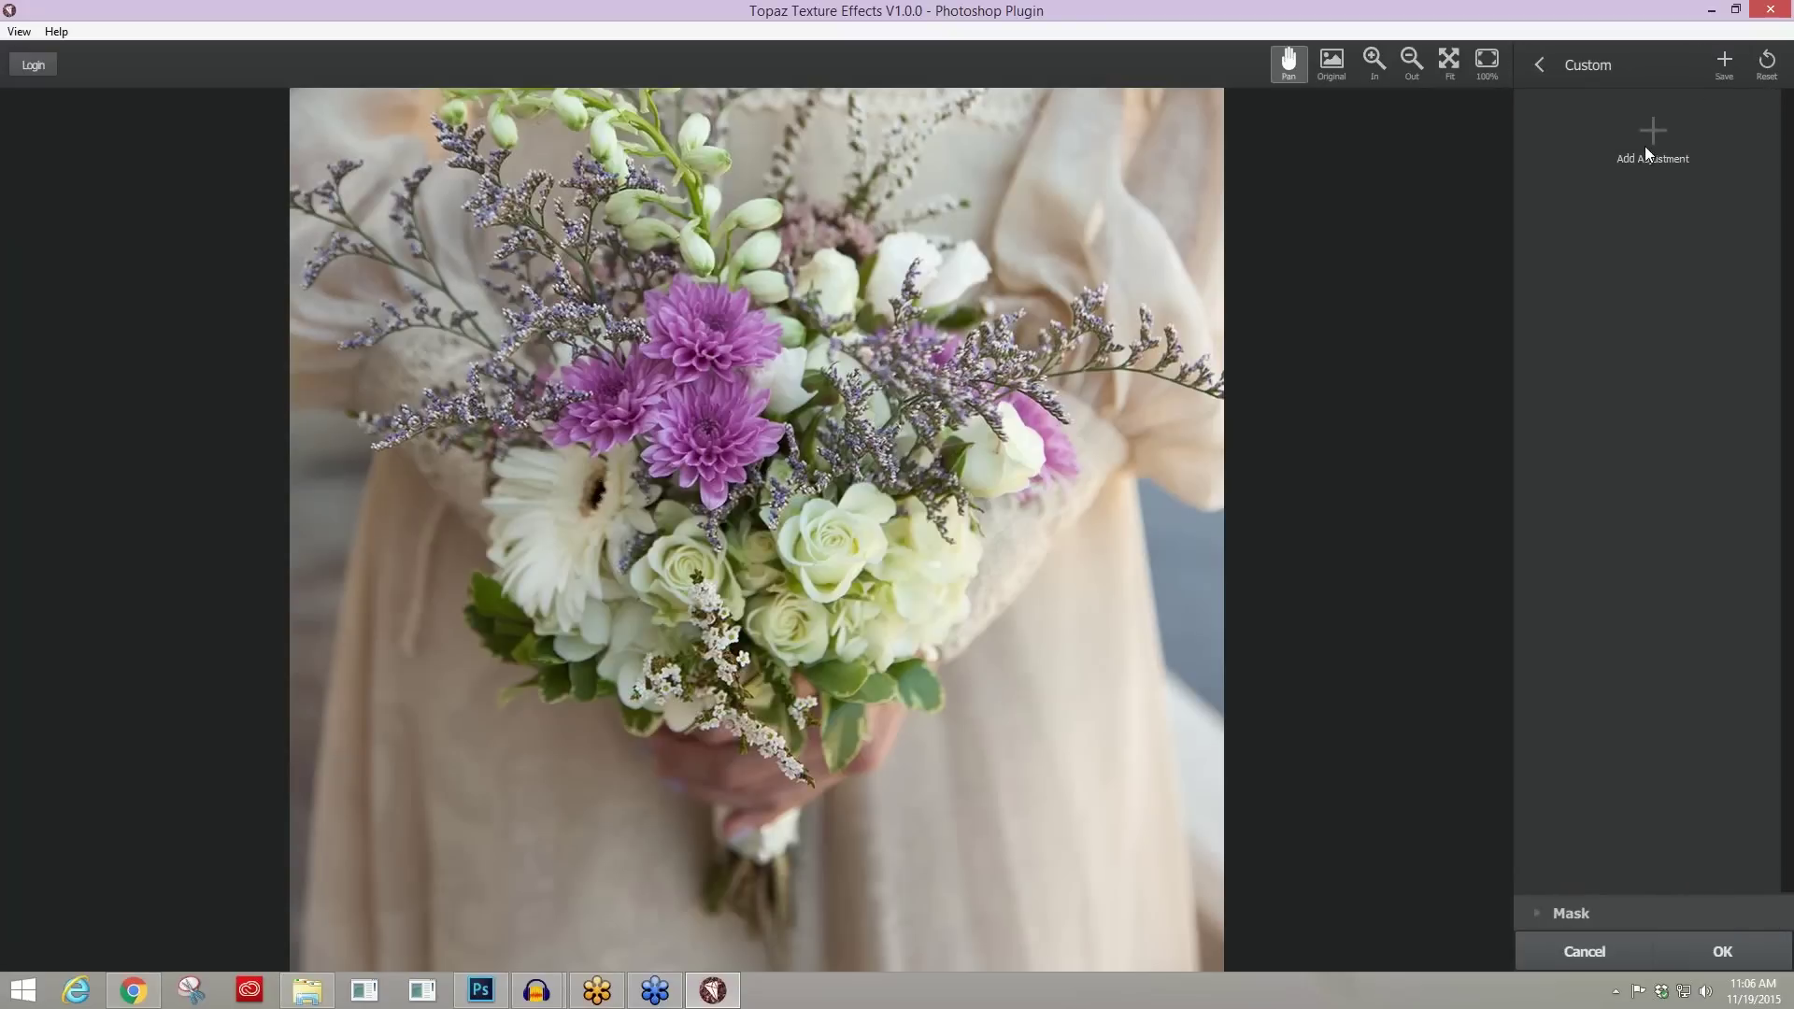
pyautogui.click(1652, 136)
pyautogui.click(1680, 145)
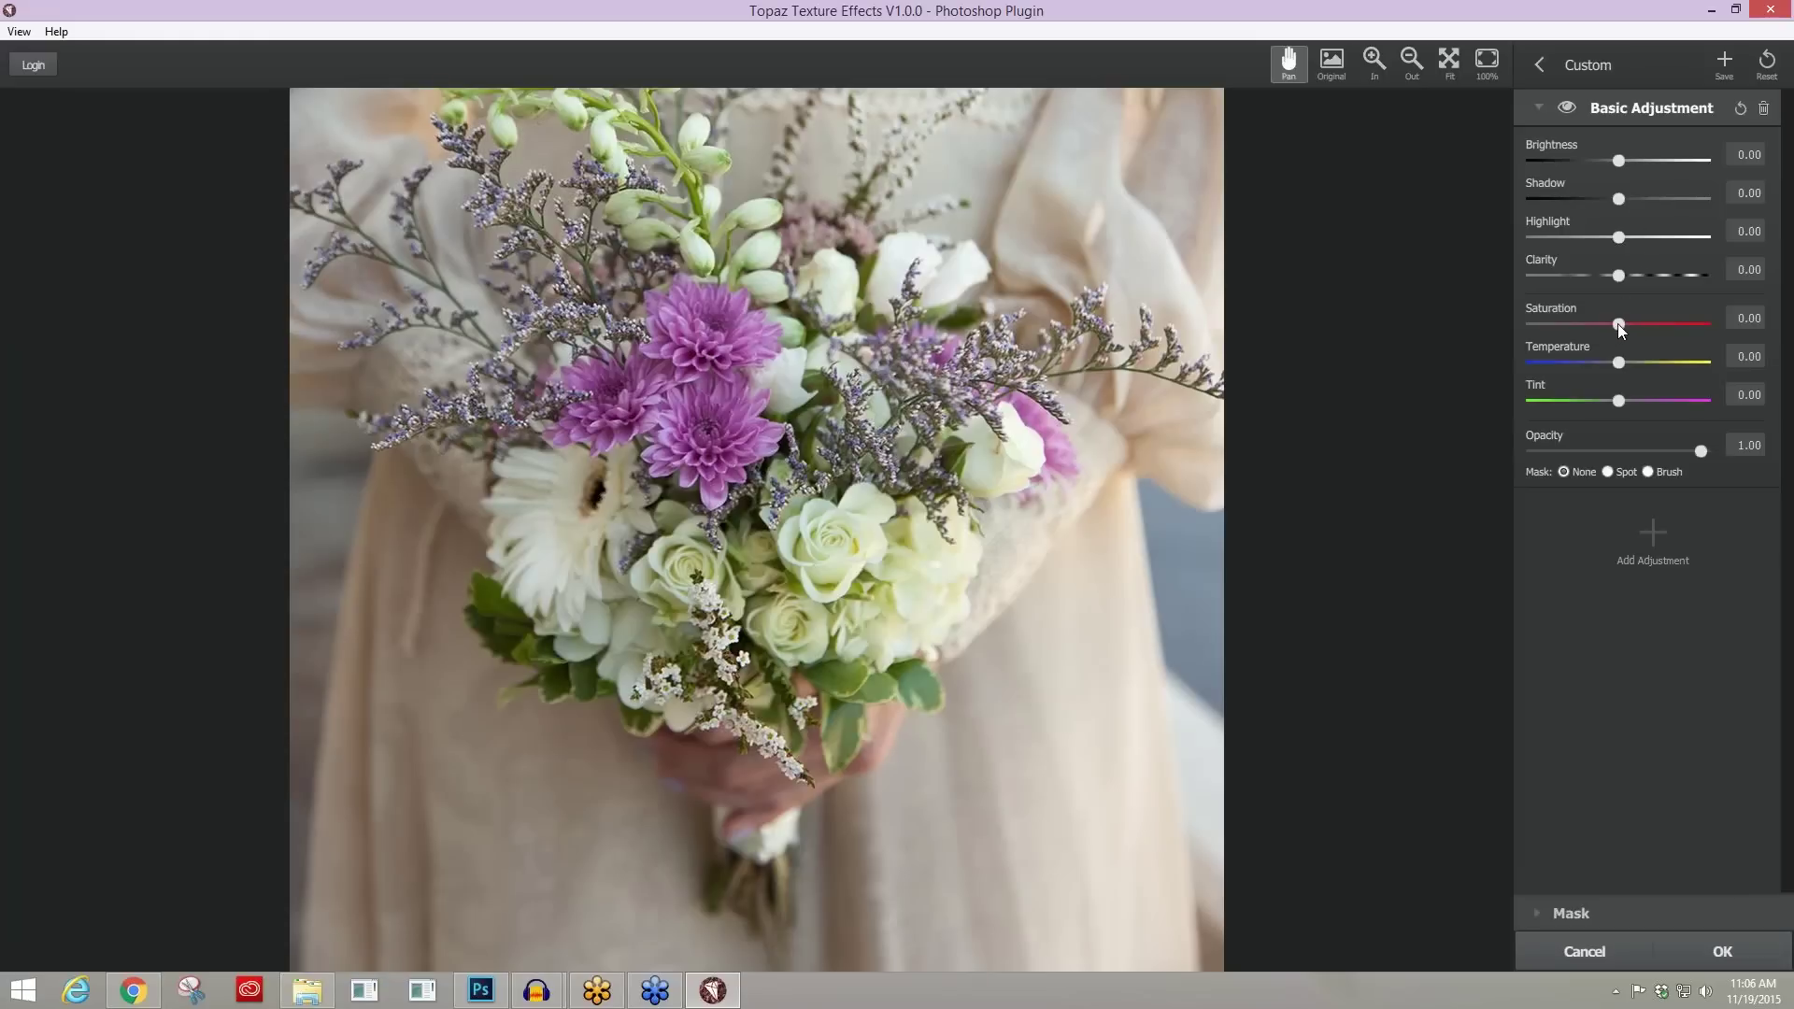
# - Lower the photo's Saturation to -0.14 and raise its Brightness to 0.31 in the Basic Adjustment
pyautogui.moveTo(1619, 324); pyautogui.dragTo(1606, 324)
pyautogui.click(1449, 63)
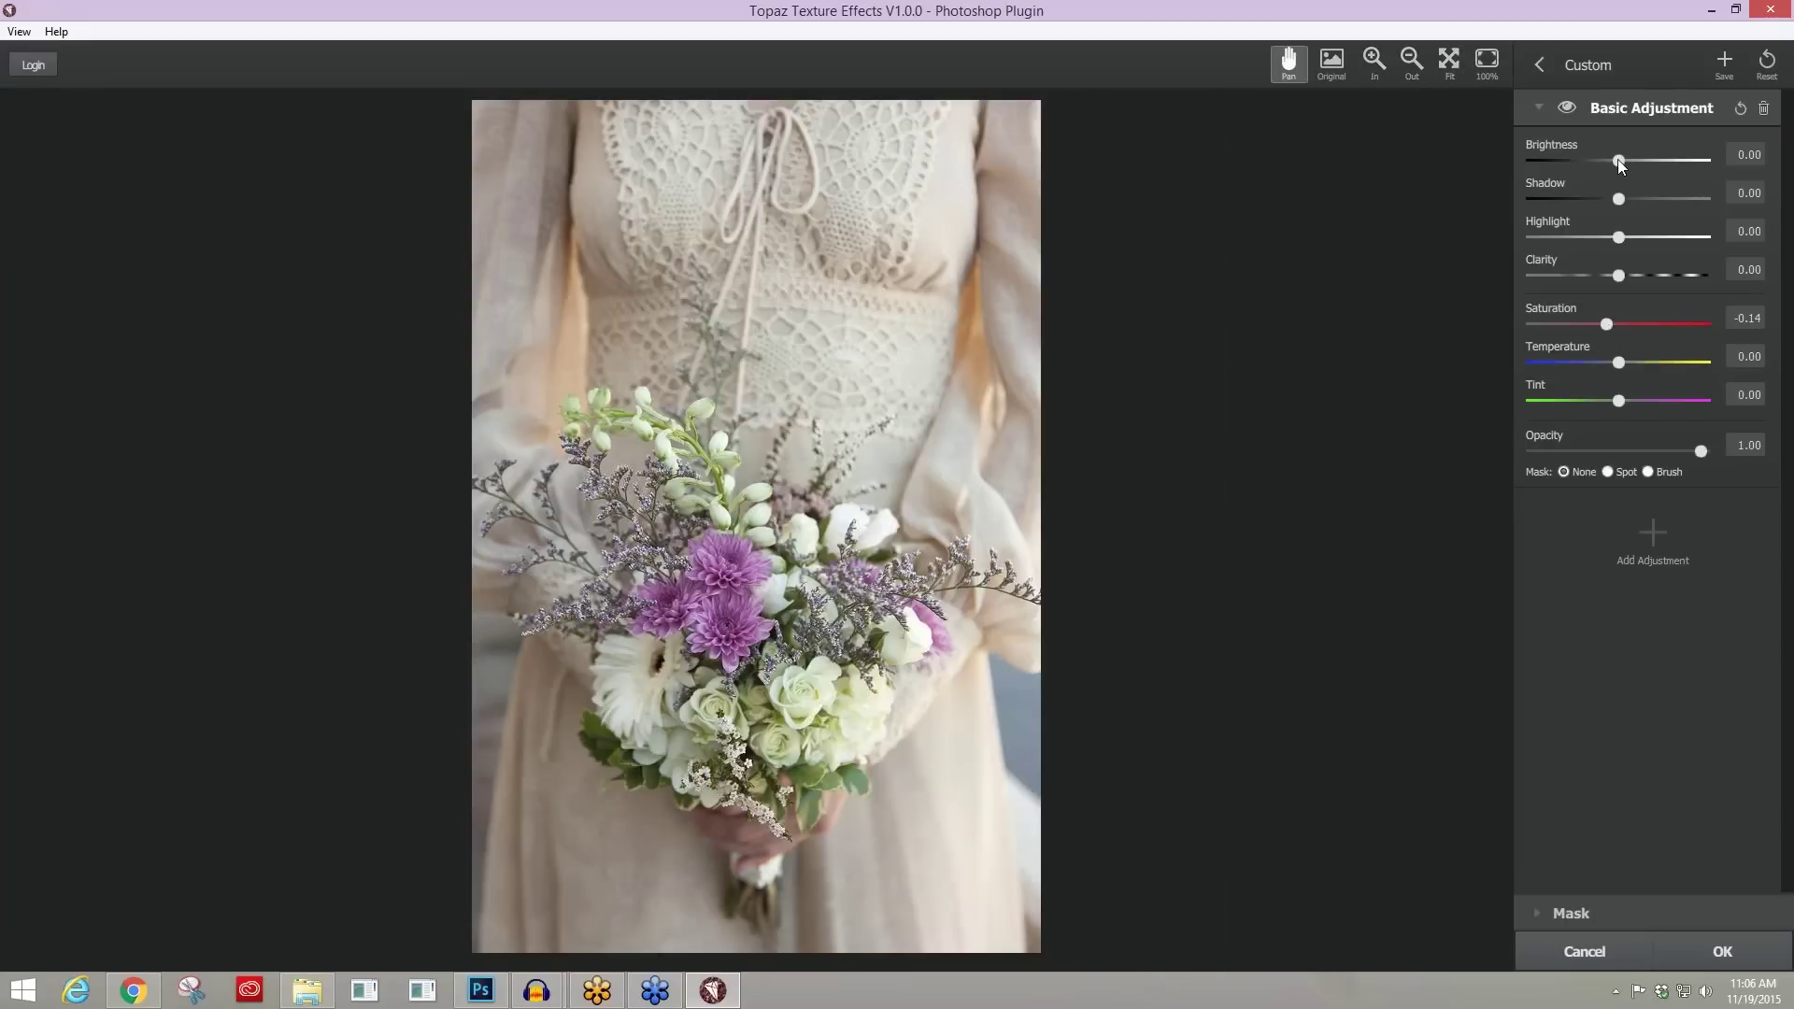
pyautogui.moveTo(1624, 161); pyautogui.dragTo(1649, 163)
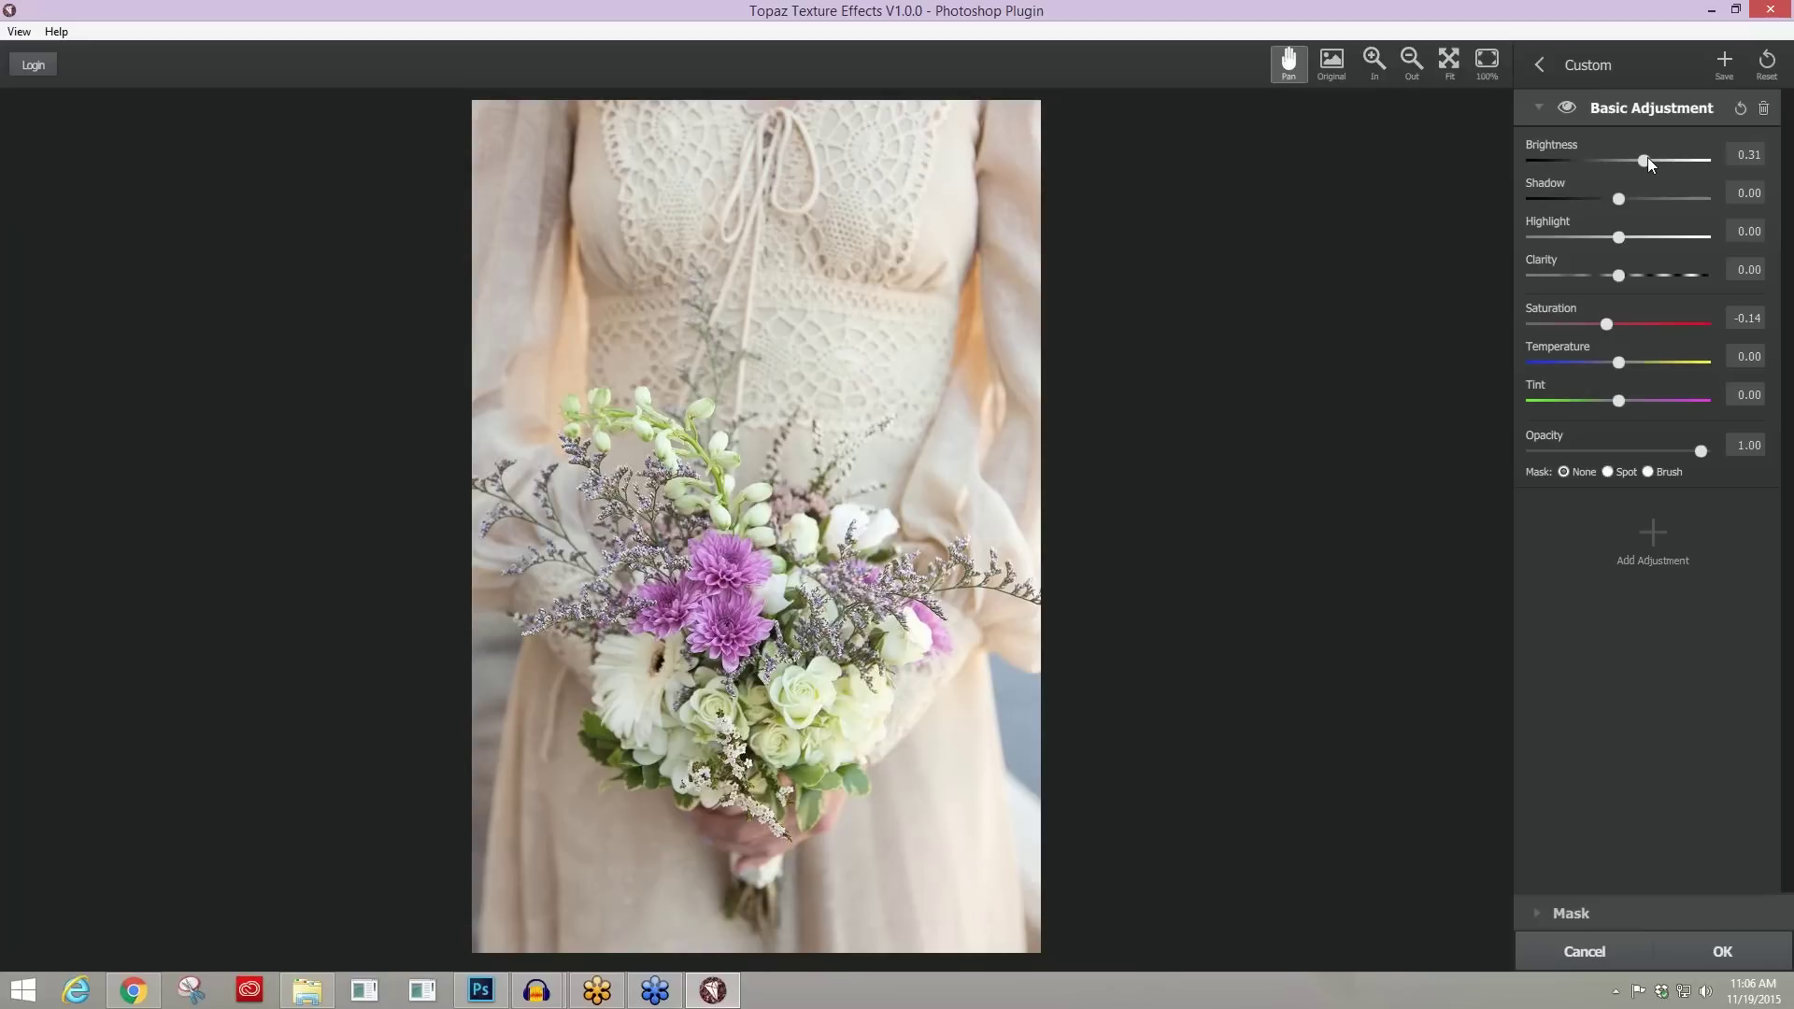
# - Raise Highlight slightly and fine-tune Temperature and Saturation in the Basic Adjustment, collapsing it when done
pyautogui.click(1638, 236)
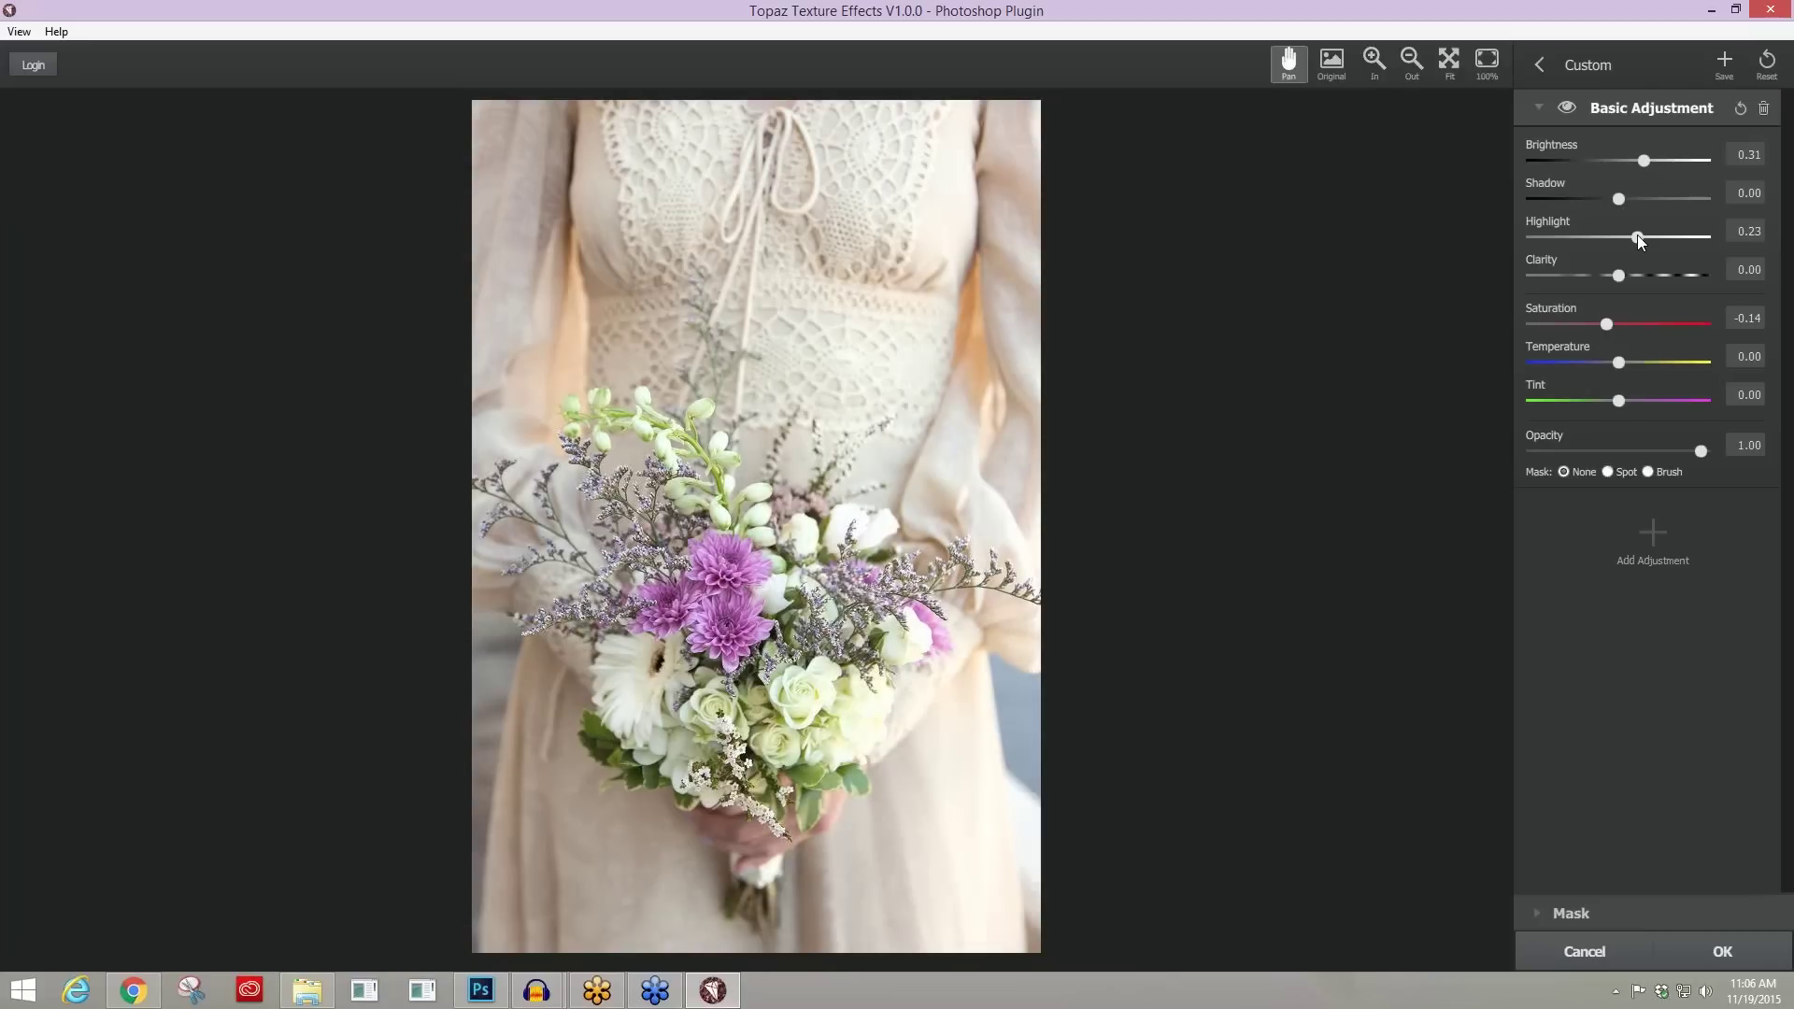
pyautogui.click(1632, 237)
pyautogui.moveTo(1623, 363); pyautogui.dragTo(1618, 363)
pyautogui.moveTo(1603, 326); pyautogui.dragTo(1604, 327)
pyautogui.click(1536, 110)
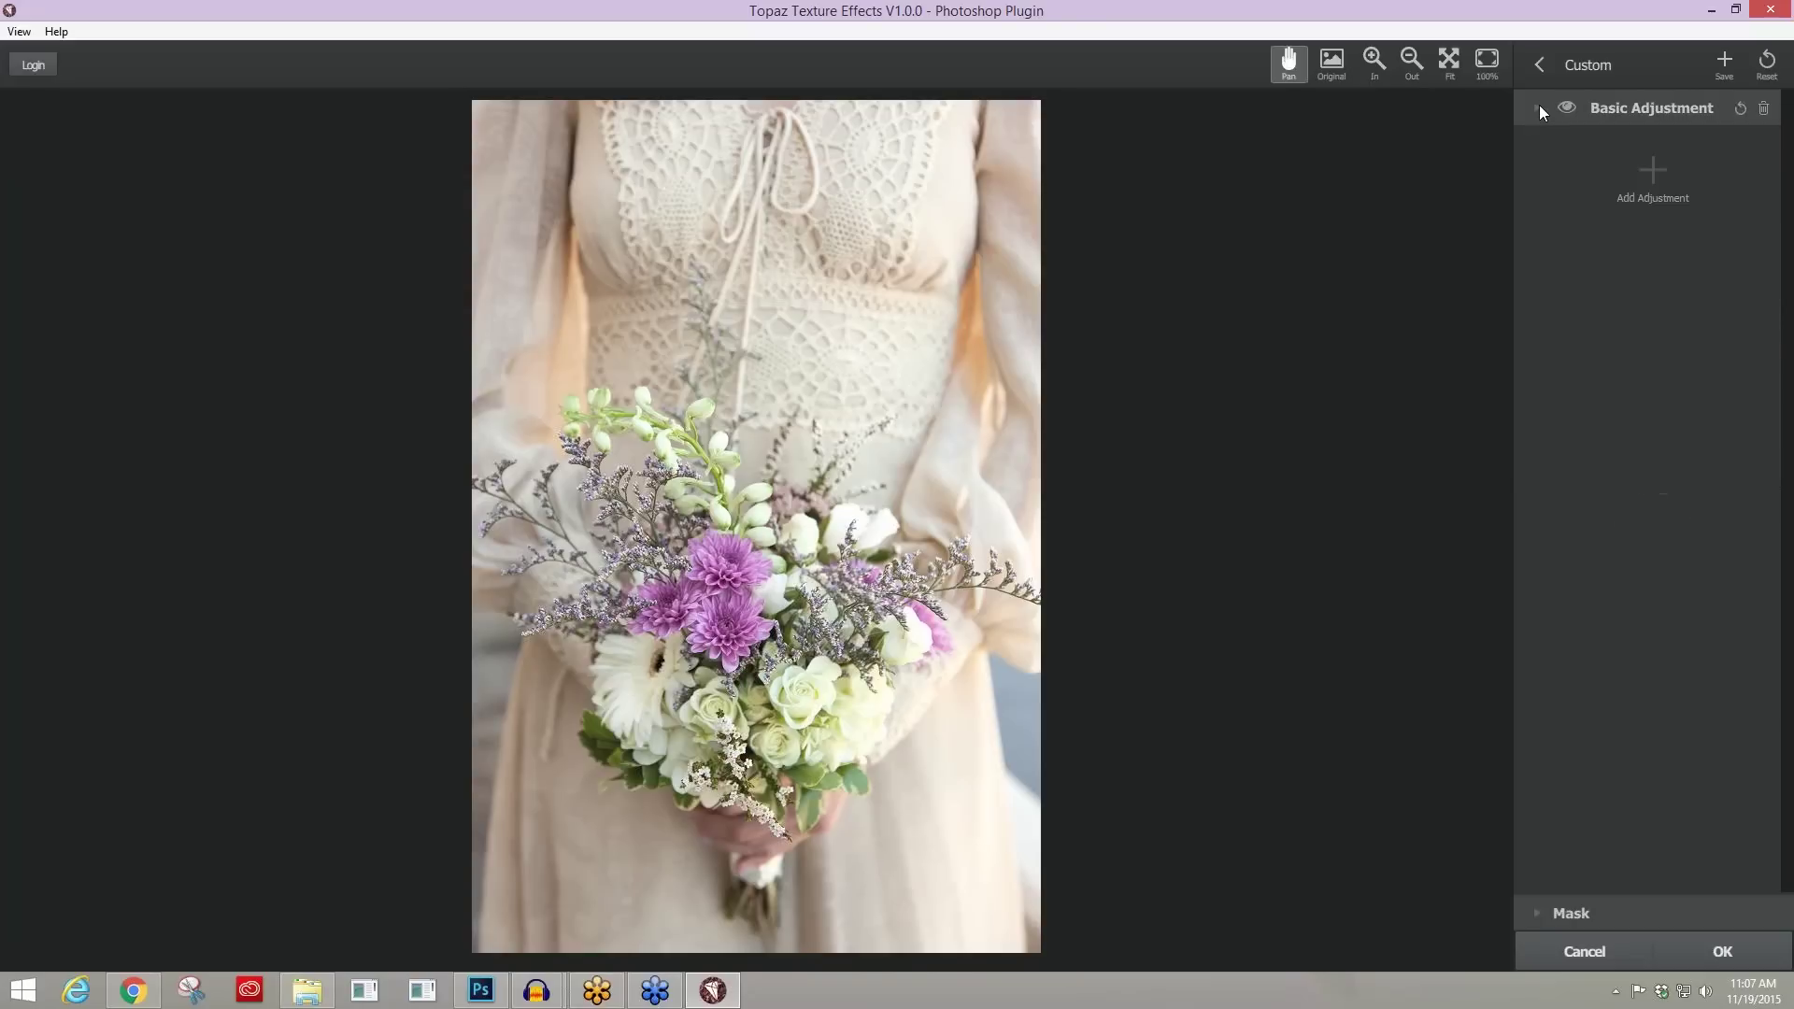
# - Add a Texture adjustment to the effect and limit its textures to the Soft Grunge category
pyautogui.click(1653, 177)
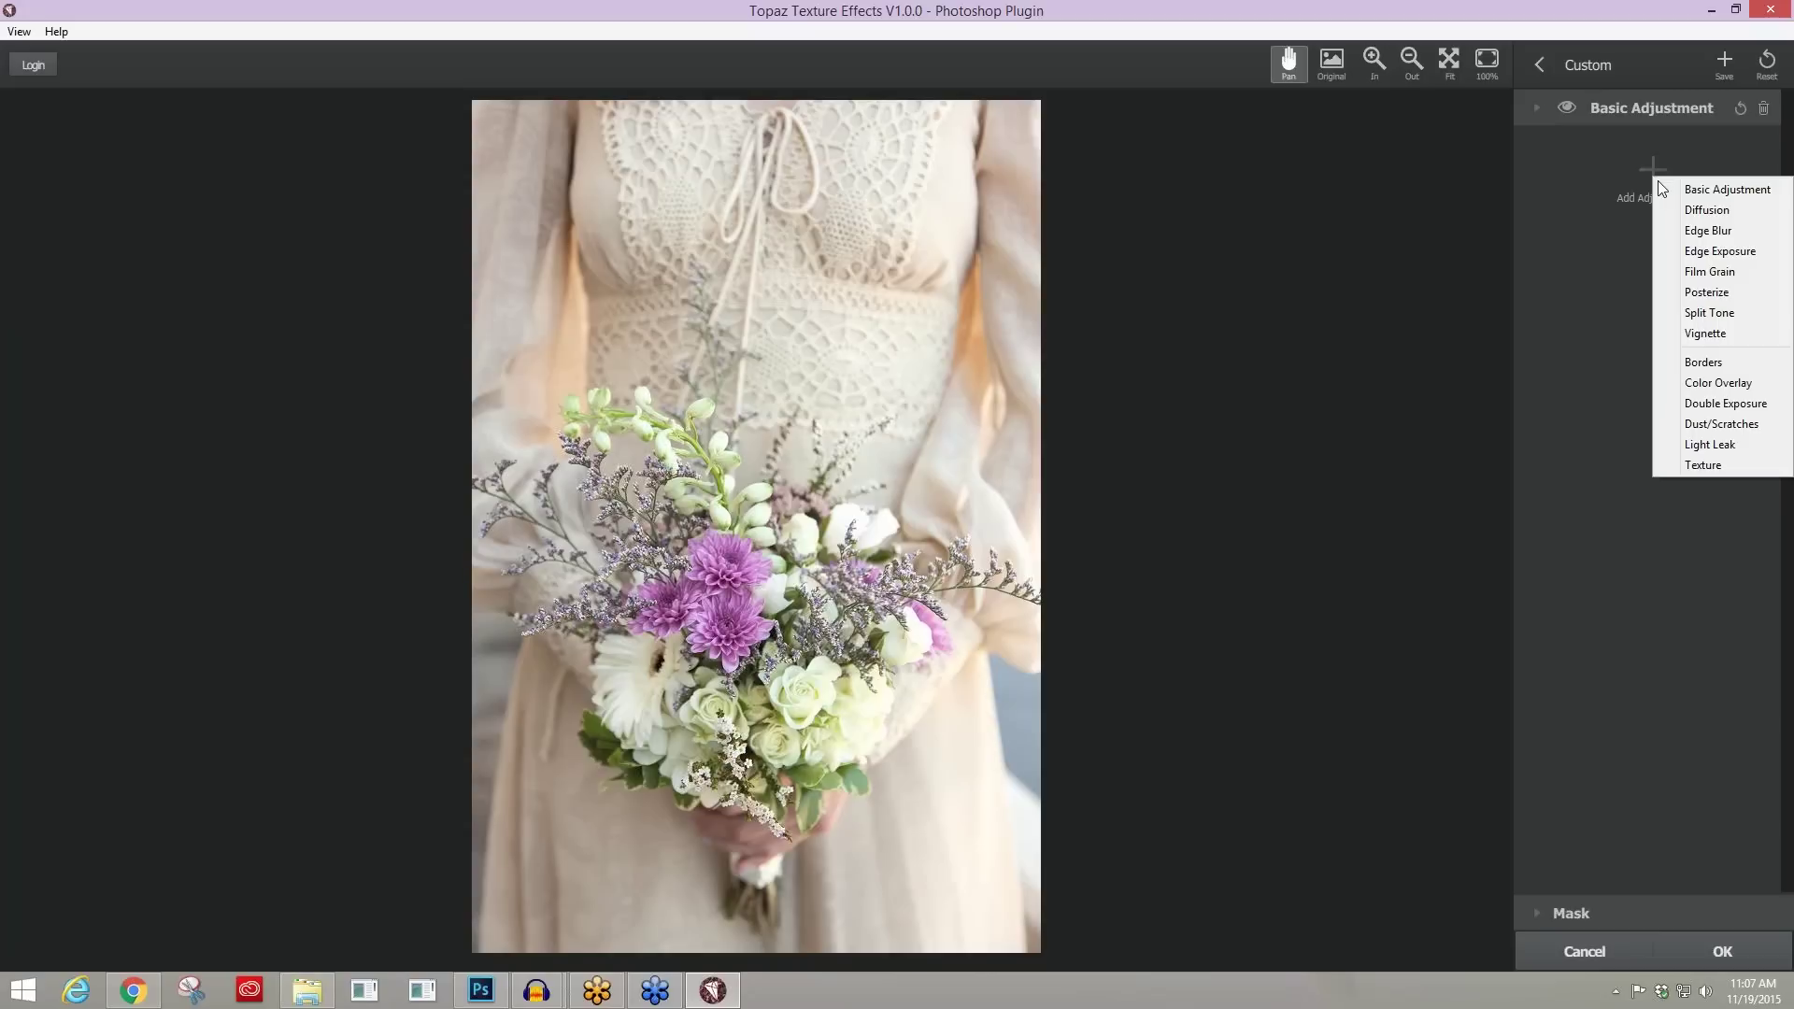
pyautogui.click(1715, 465)
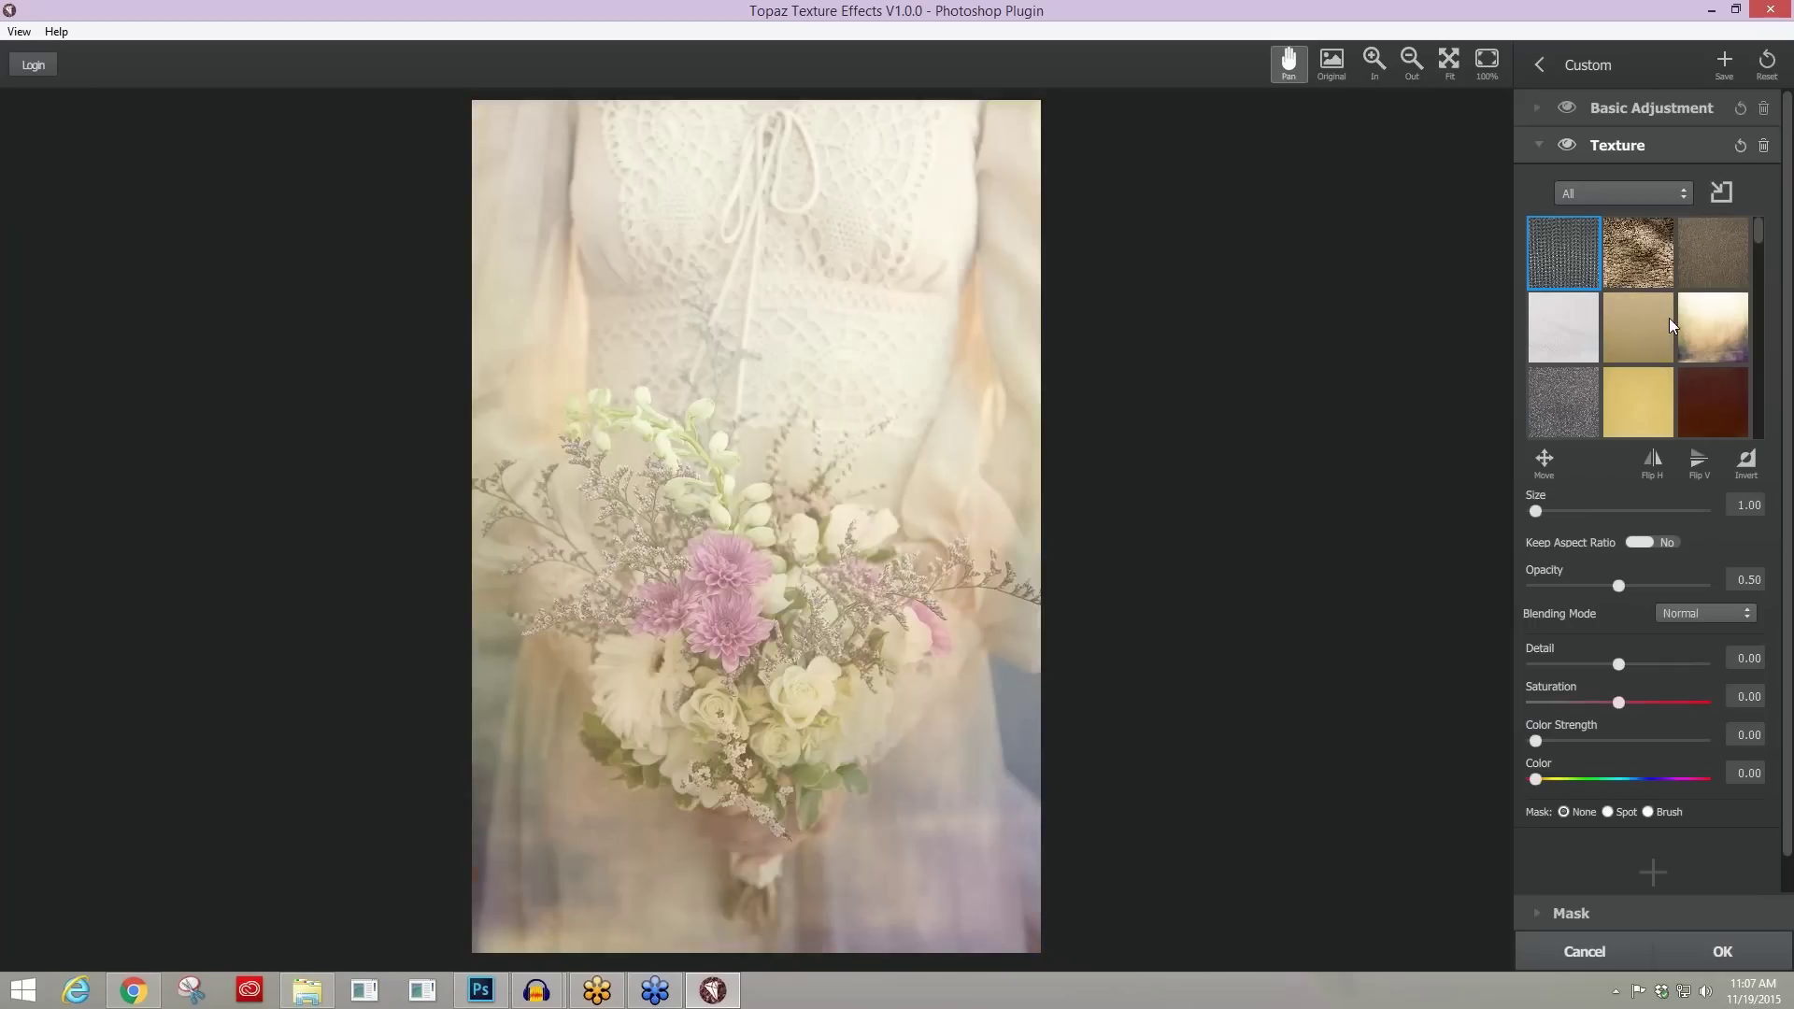
pyautogui.click(1633, 195)
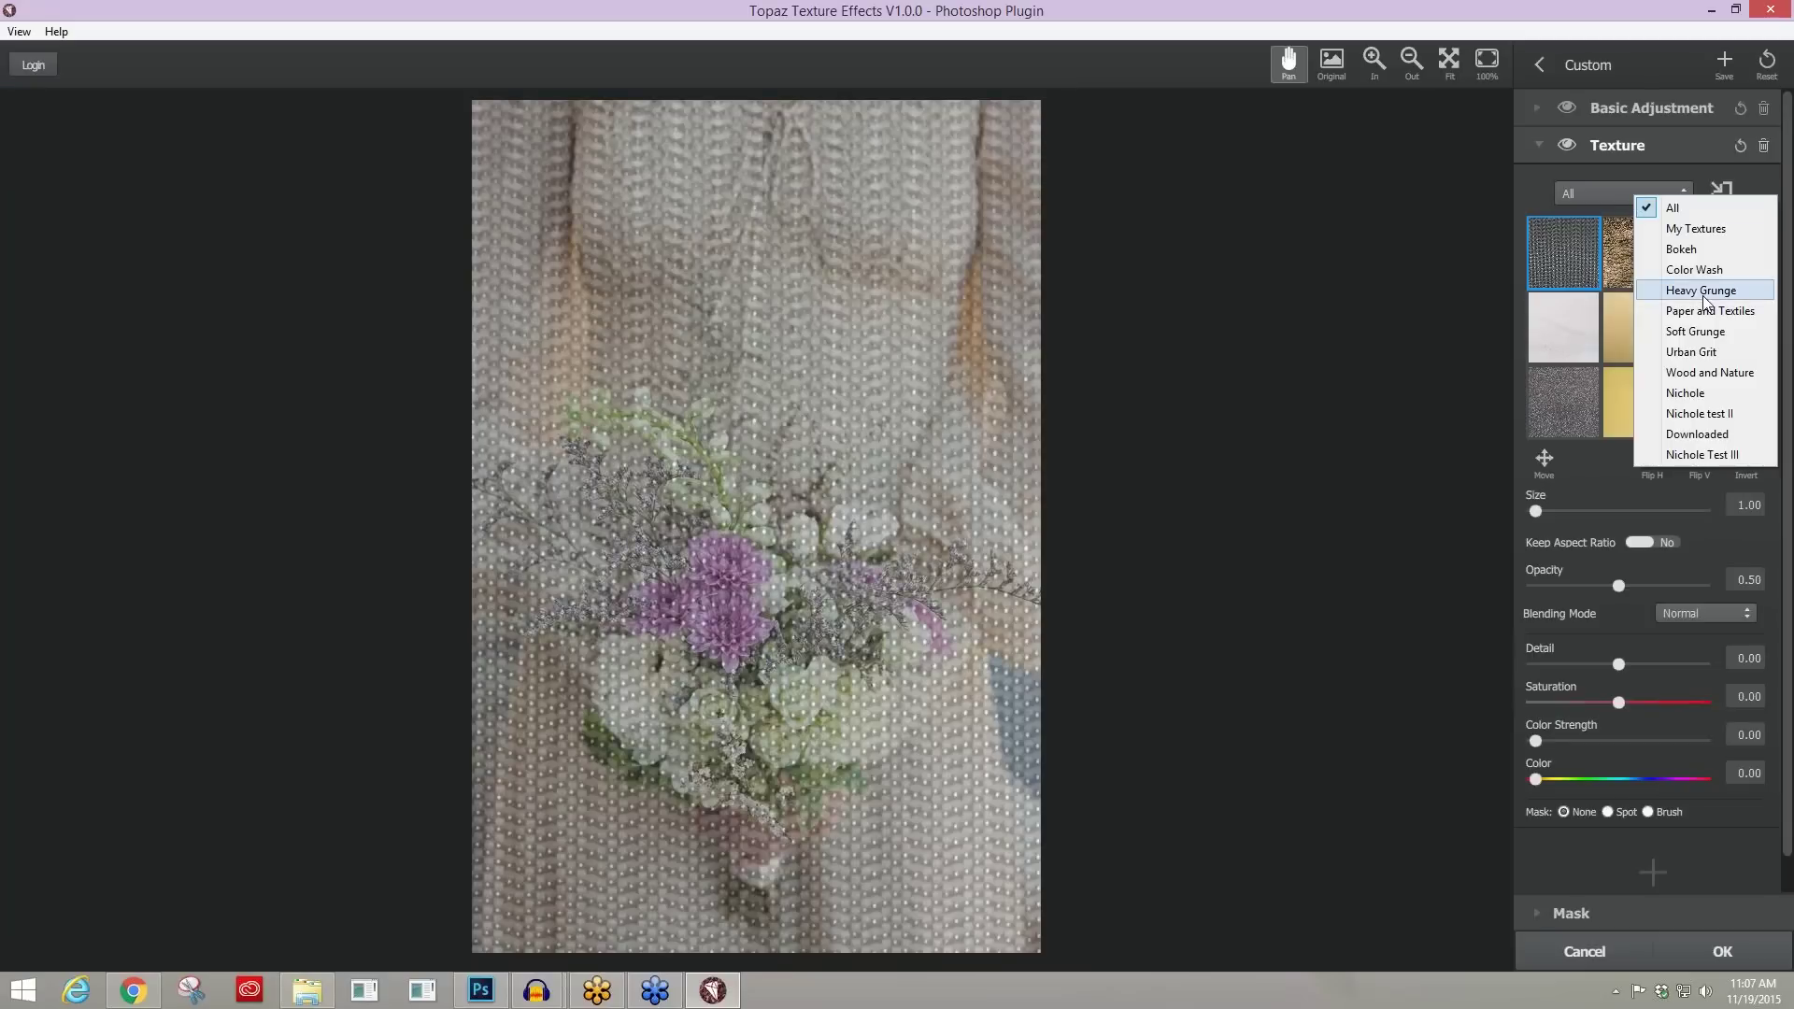
pyautogui.click(1711, 333)
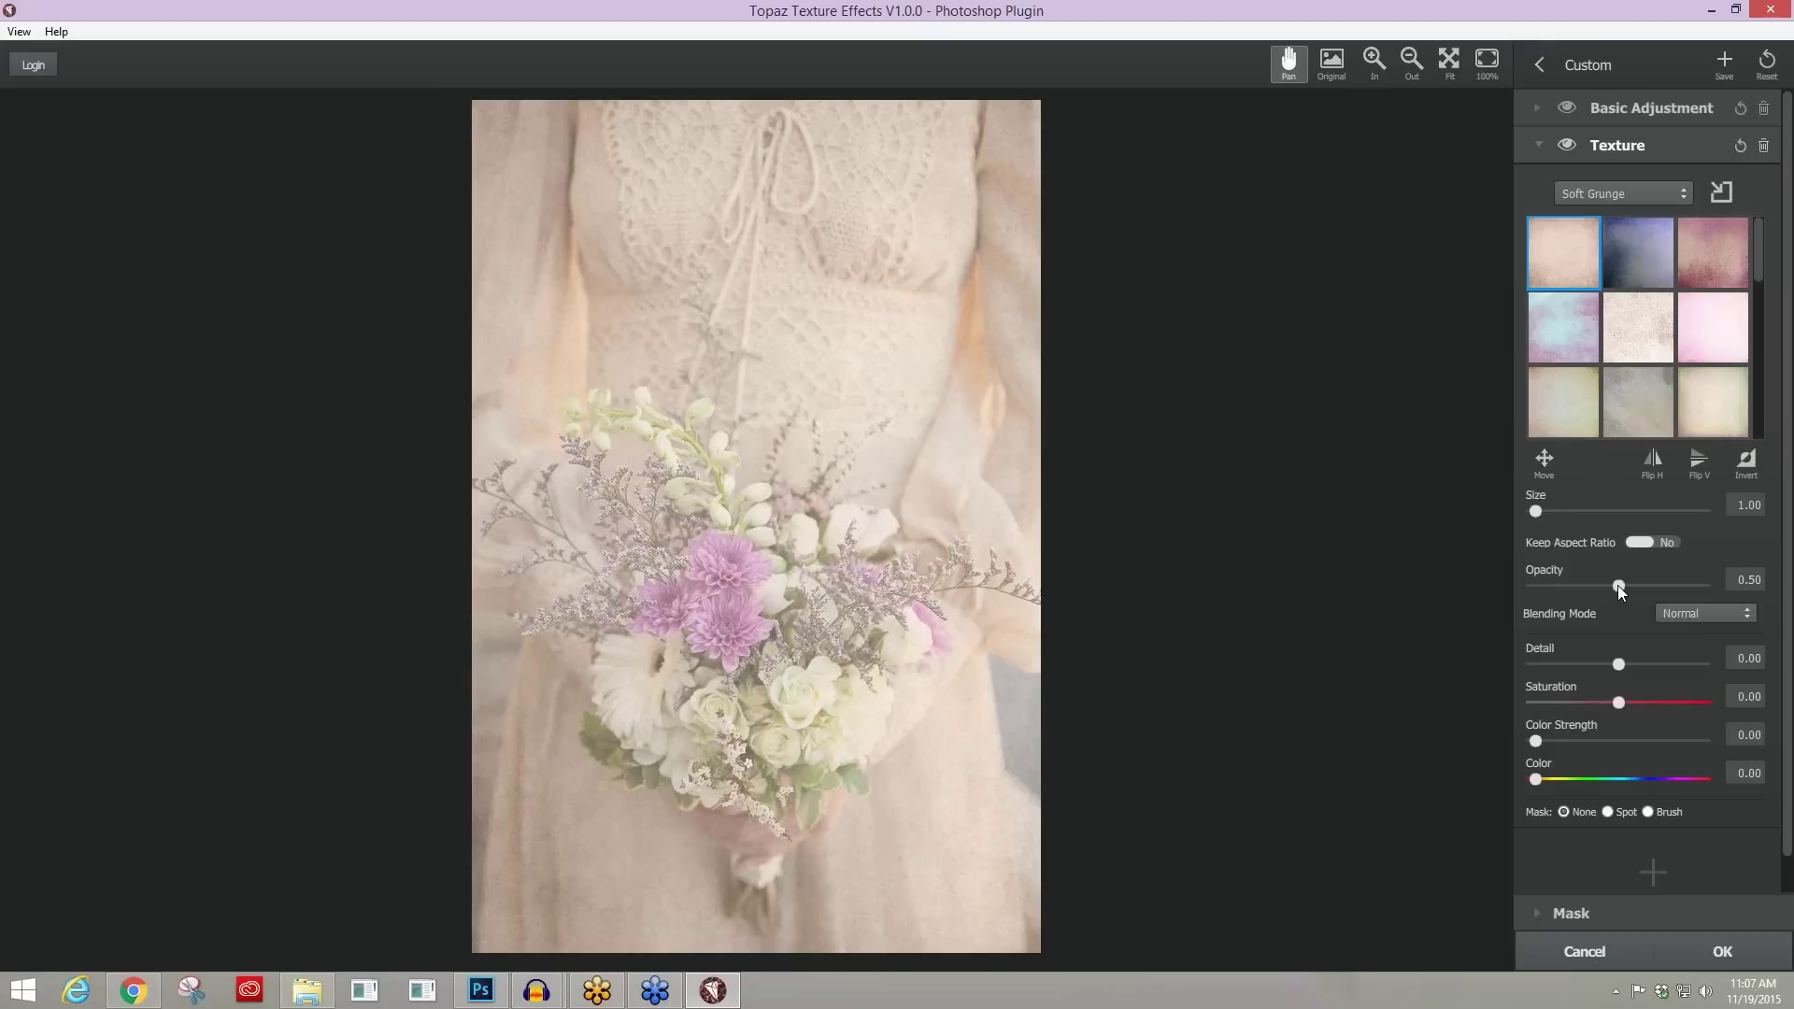
# - Apply the pale cream texture at the end of the third row with 0.79 Opacity and Soft Light blending
pyautogui.moveTo(1620, 585); pyautogui.dragTo(1667, 587)
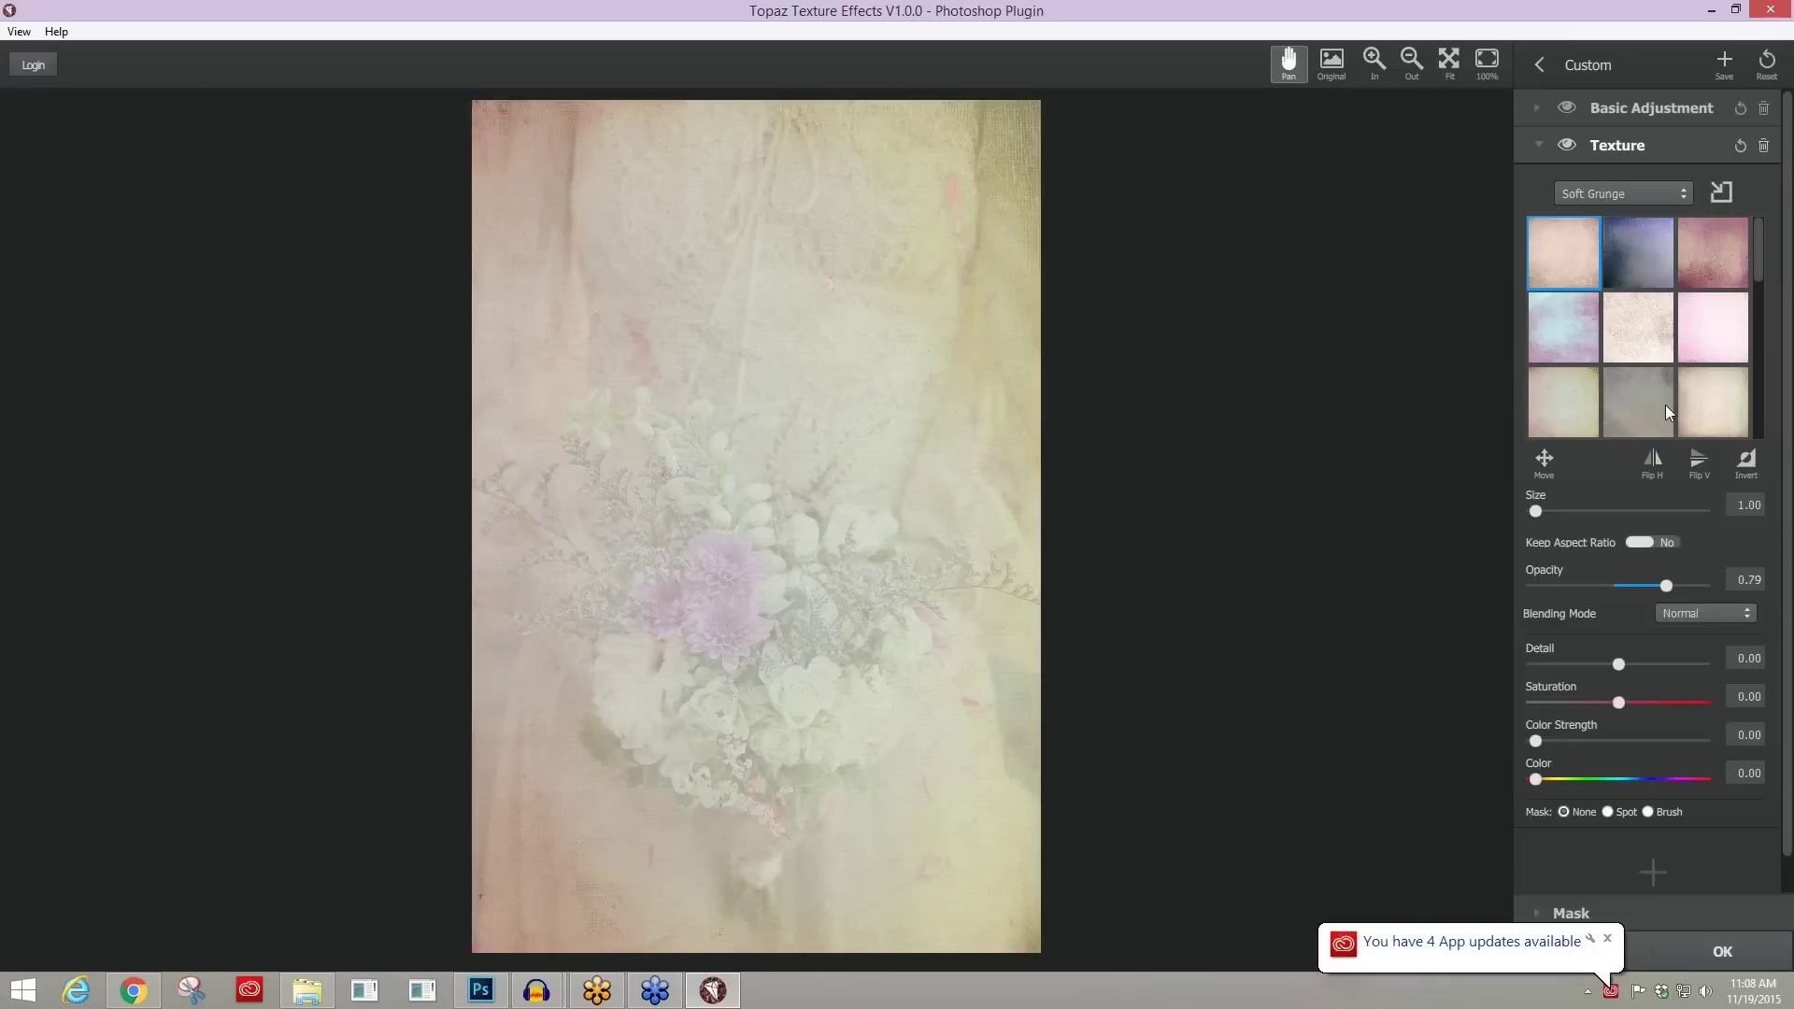
pyautogui.click(1721, 406)
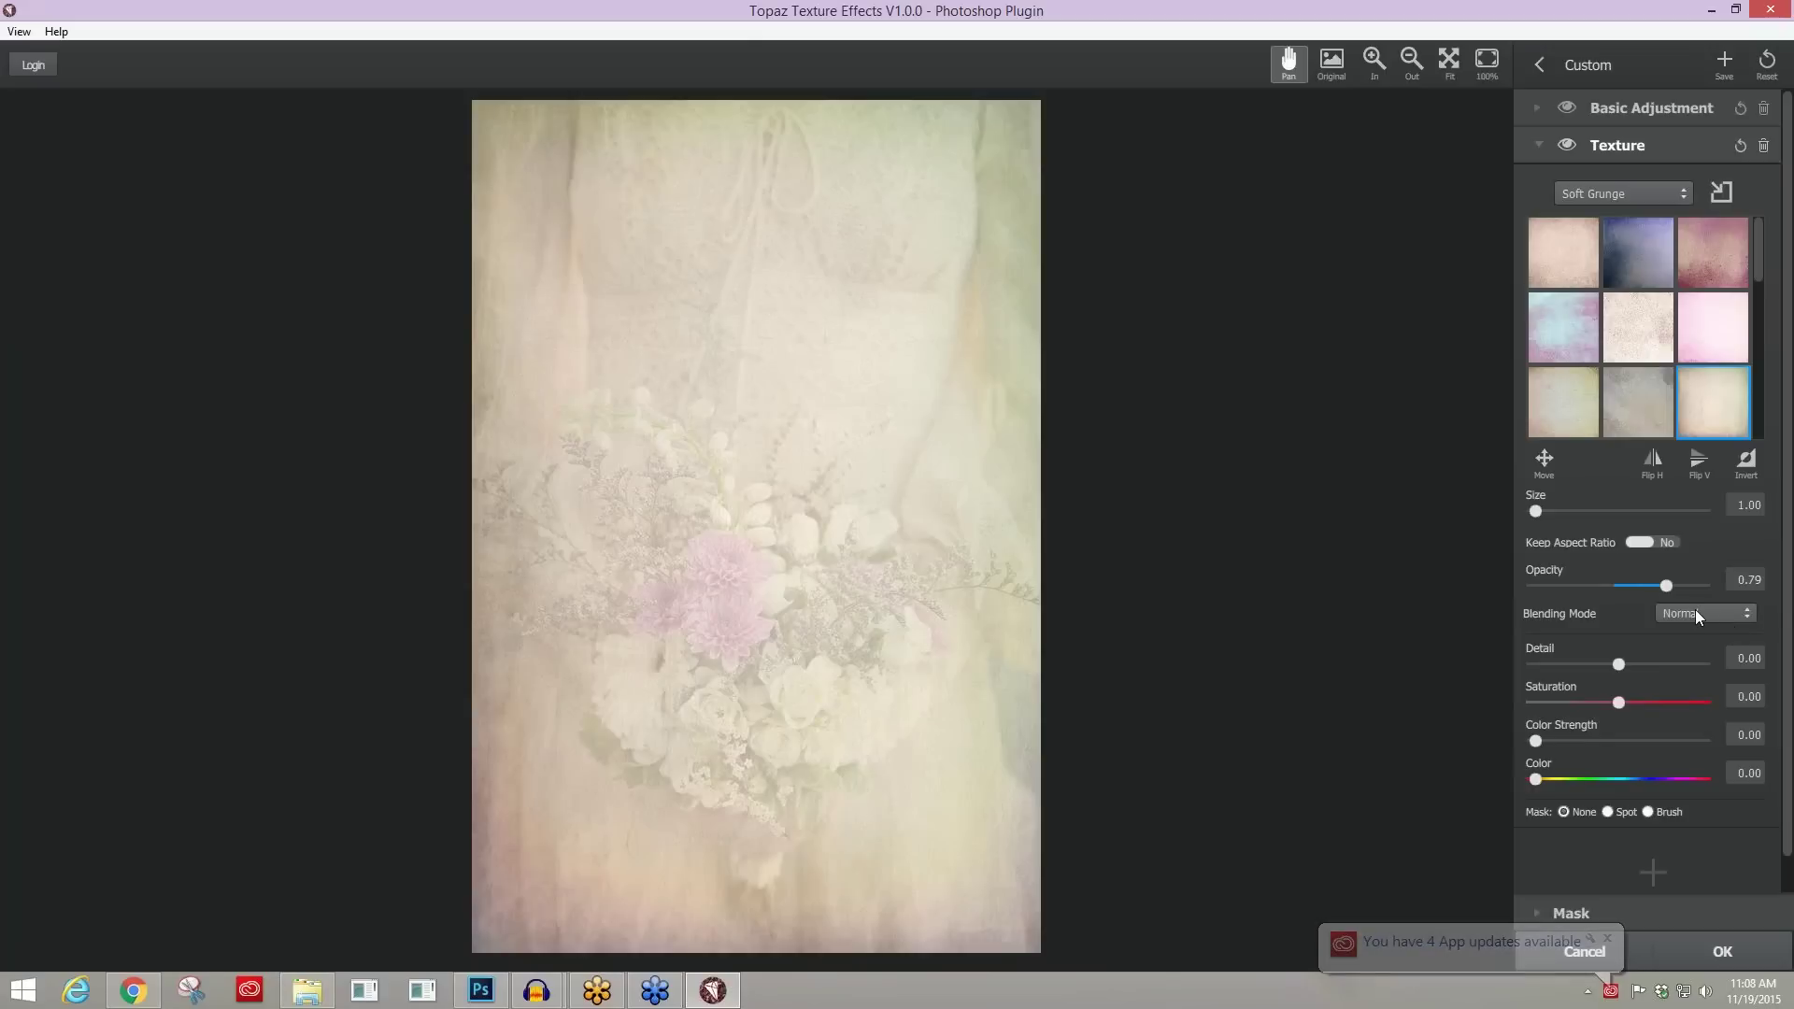
pyautogui.click(1695, 609)
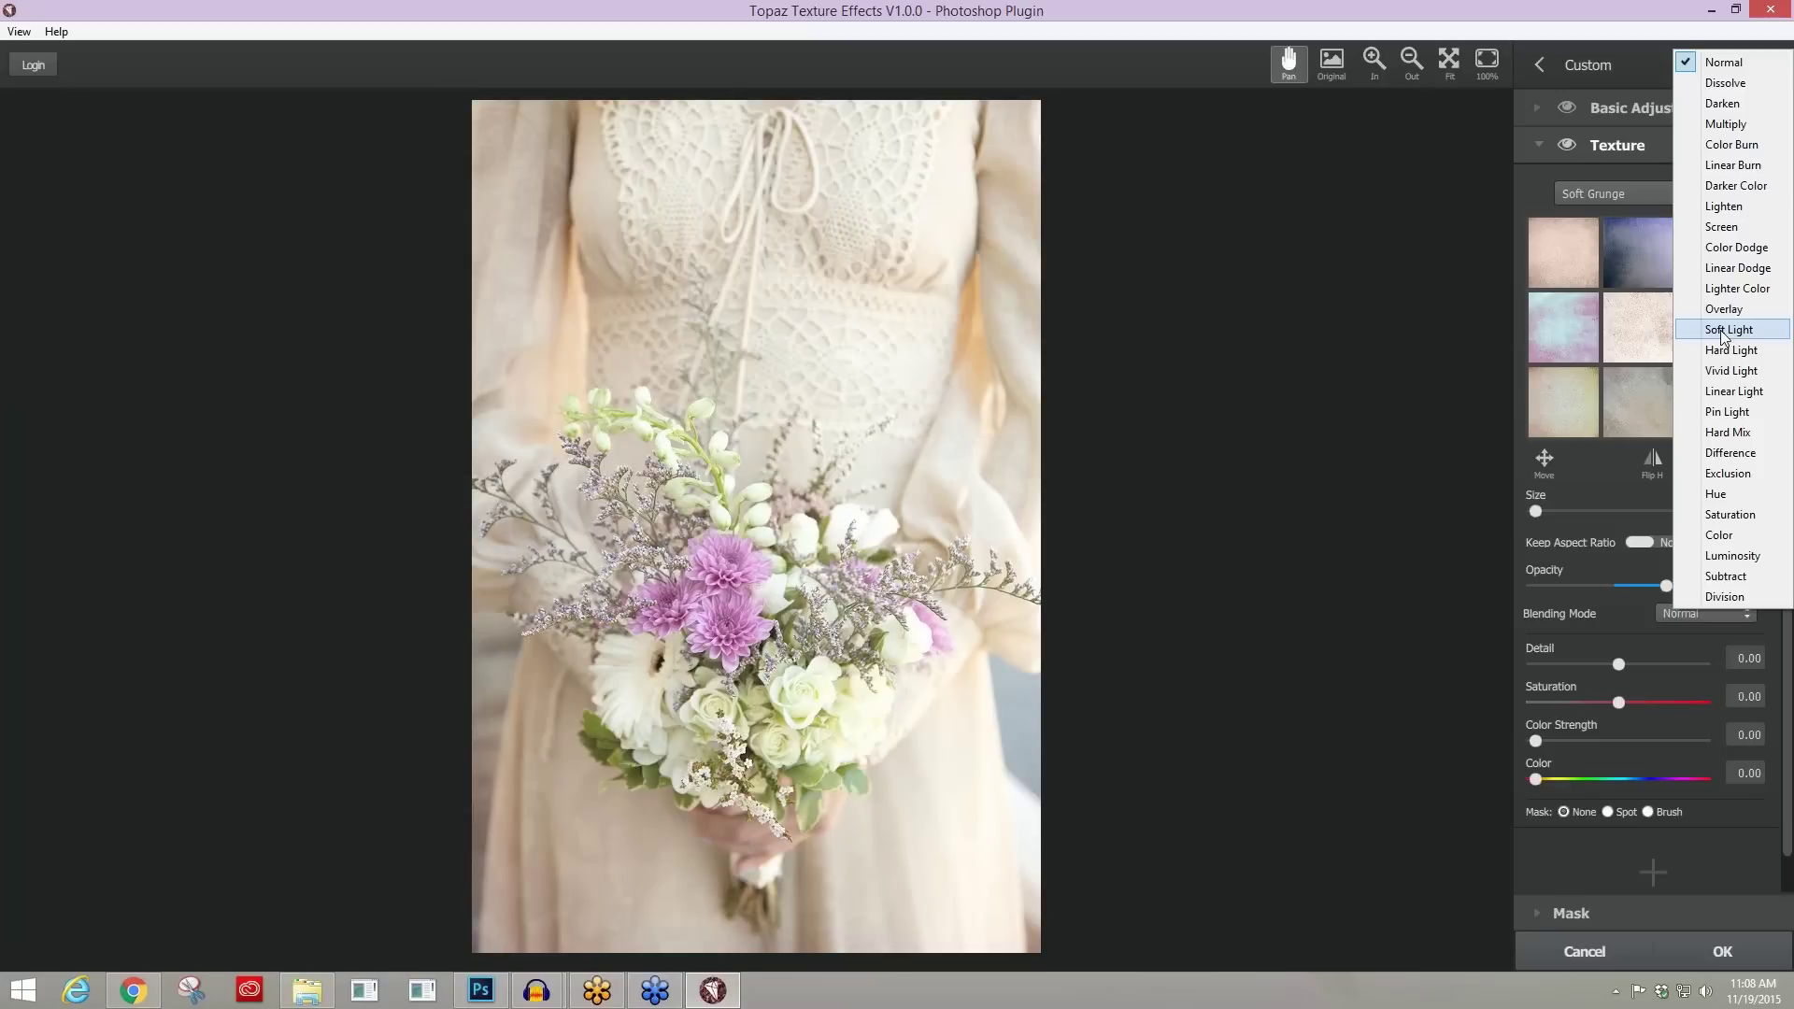
pyautogui.click(1723, 333)
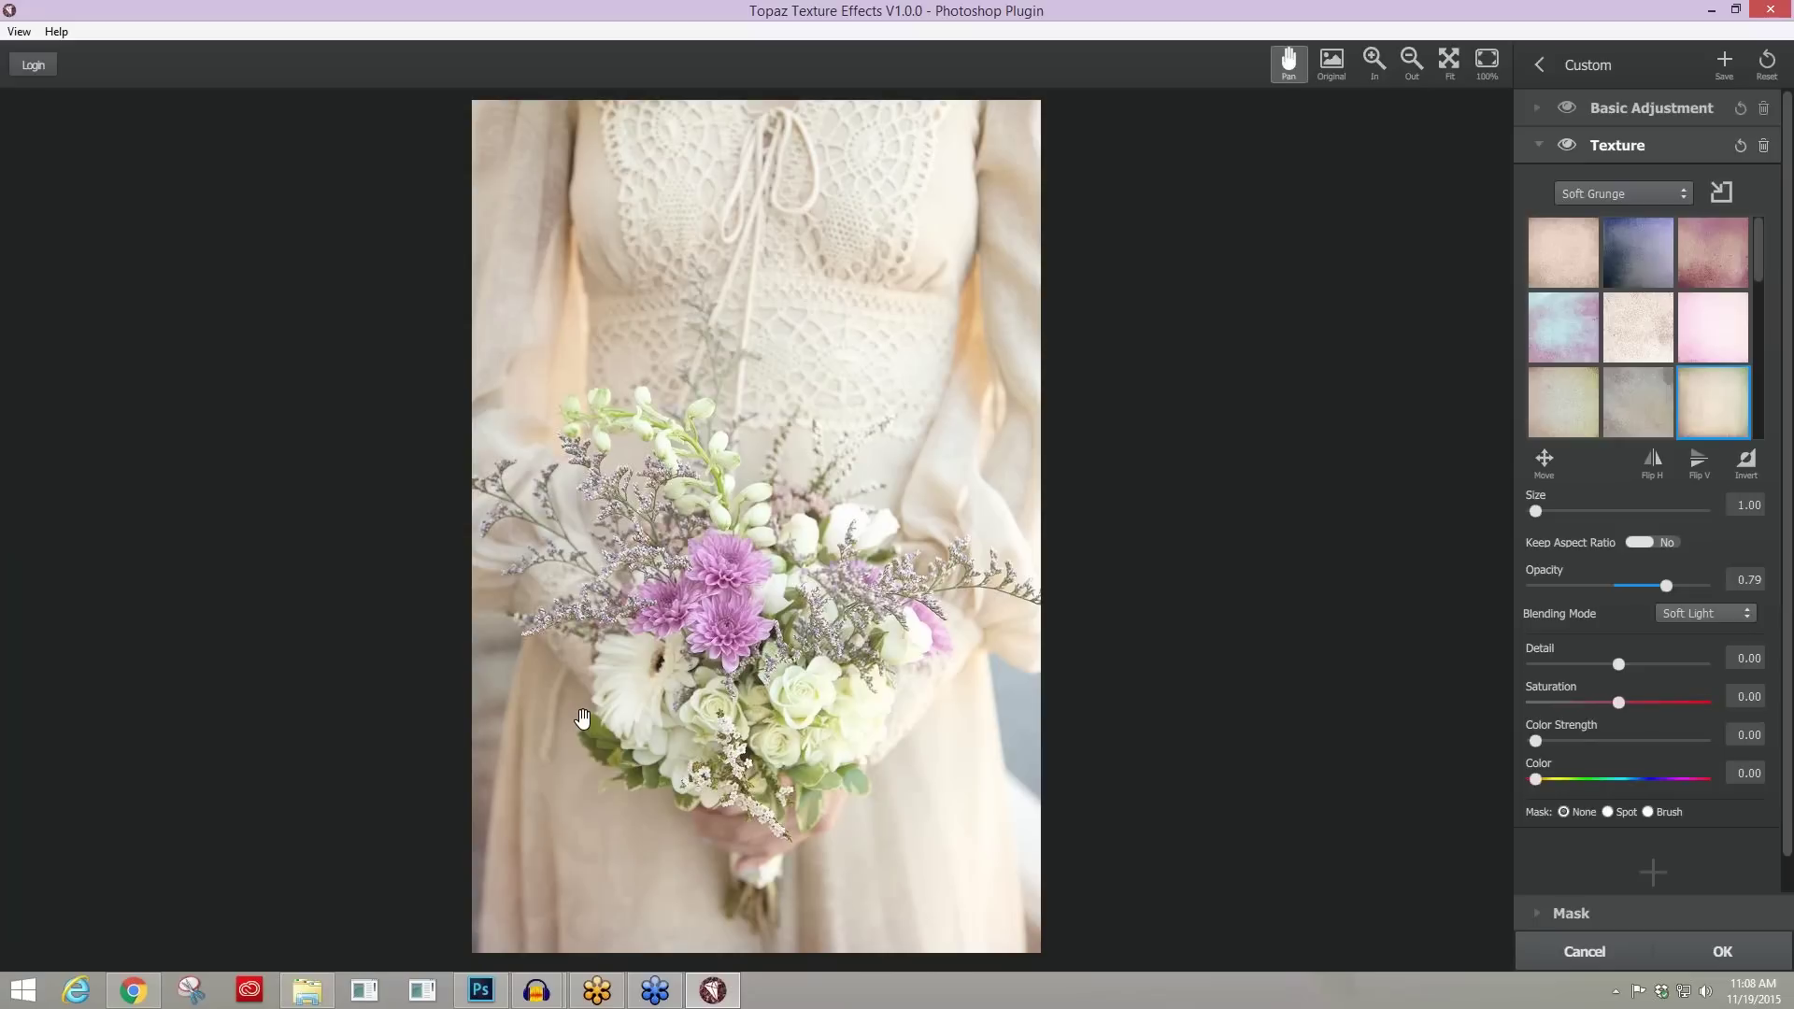
# - Increase the cream texture's Opacity to 1.00 and its Detail to 0.99
pyautogui.scroll(1, 582, 718)
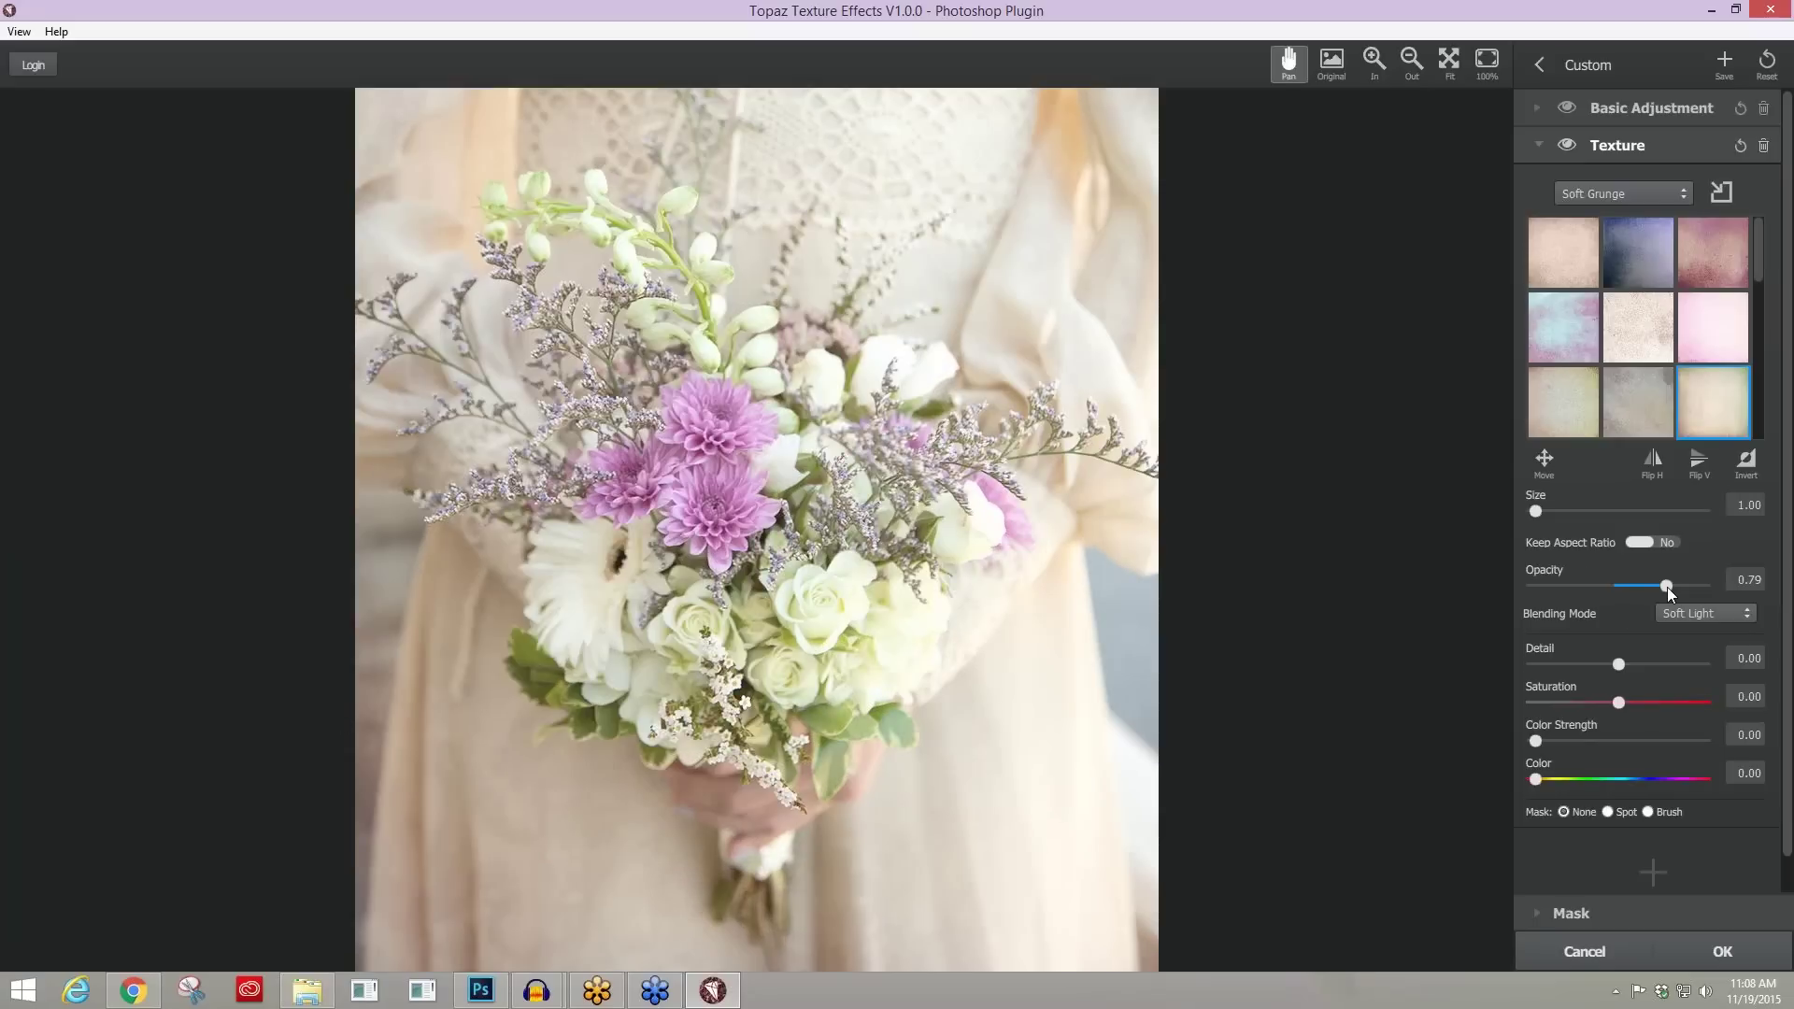
pyautogui.moveTo(1727, 585); pyautogui.dragTo(1731, 585)
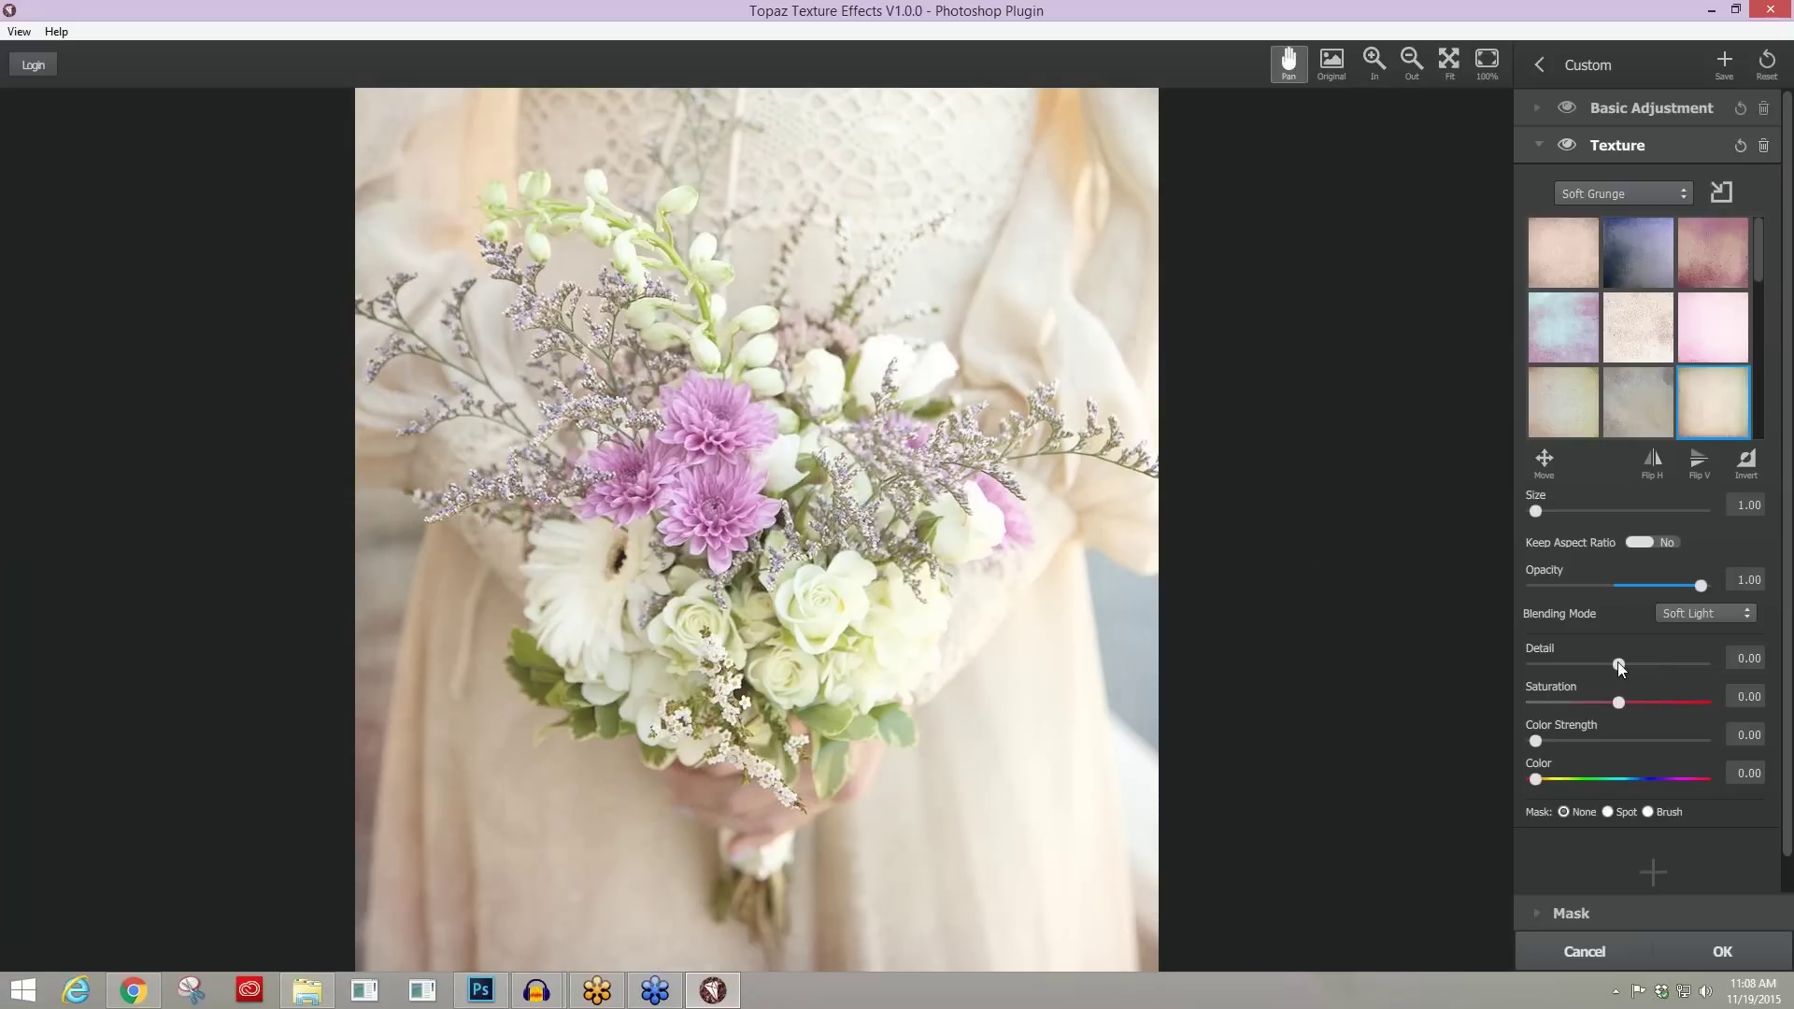
pyautogui.moveTo(1617, 662); pyautogui.dragTo(1704, 673)
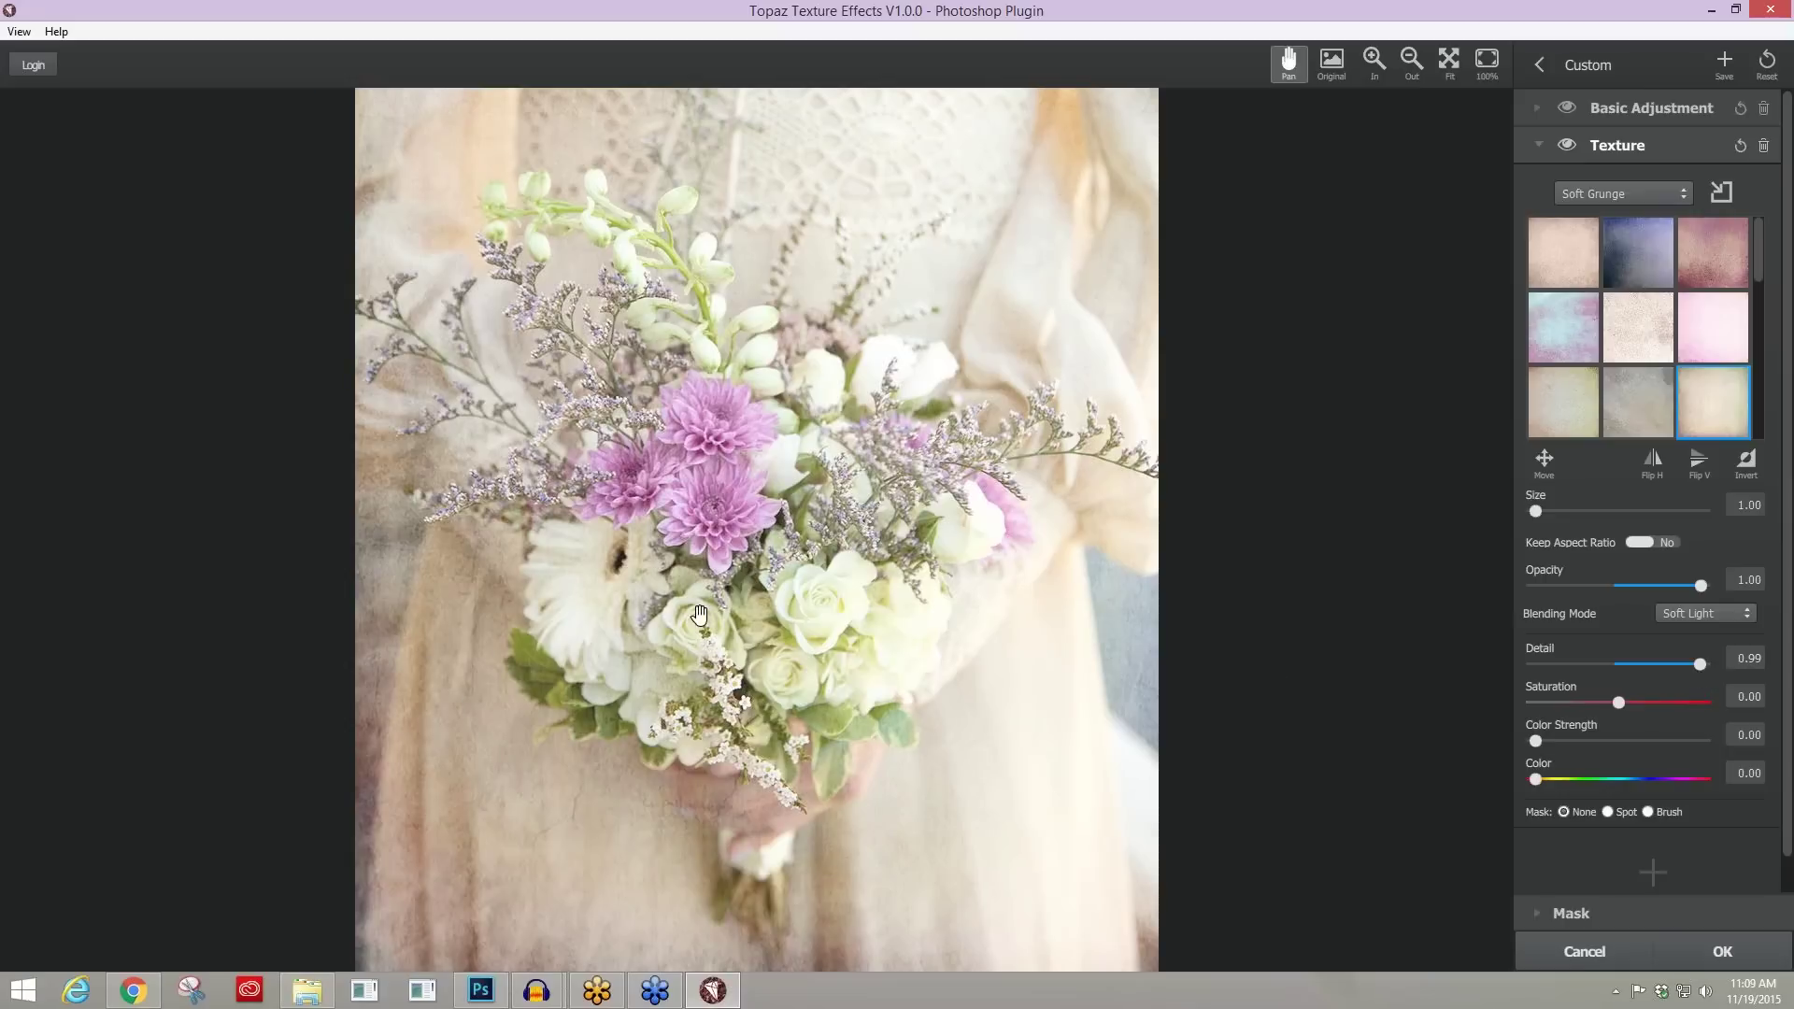
# - Preview alternative textures from the Soft Grunge category on the whole bouquet photo
pyautogui.moveTo(1758, 271); pyautogui.dragTo(1763, 337)
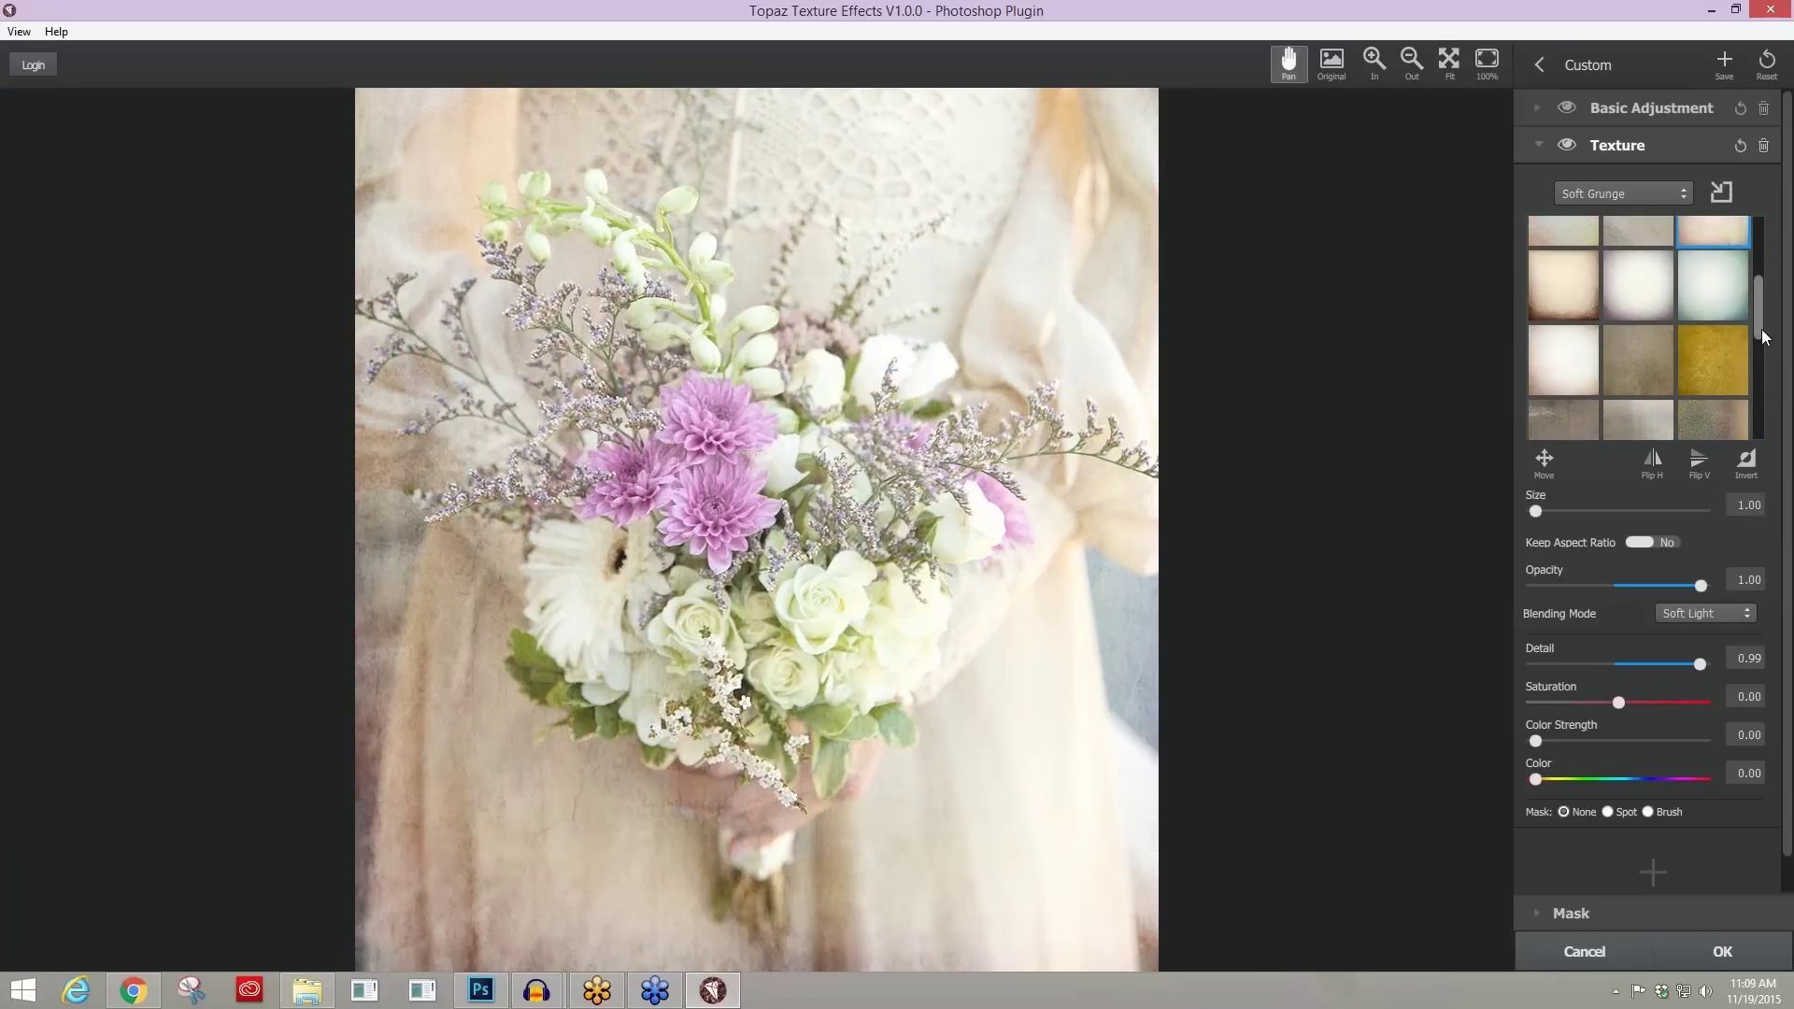
pyautogui.moveTo(1762, 329); pyautogui.dragTo(1763, 328)
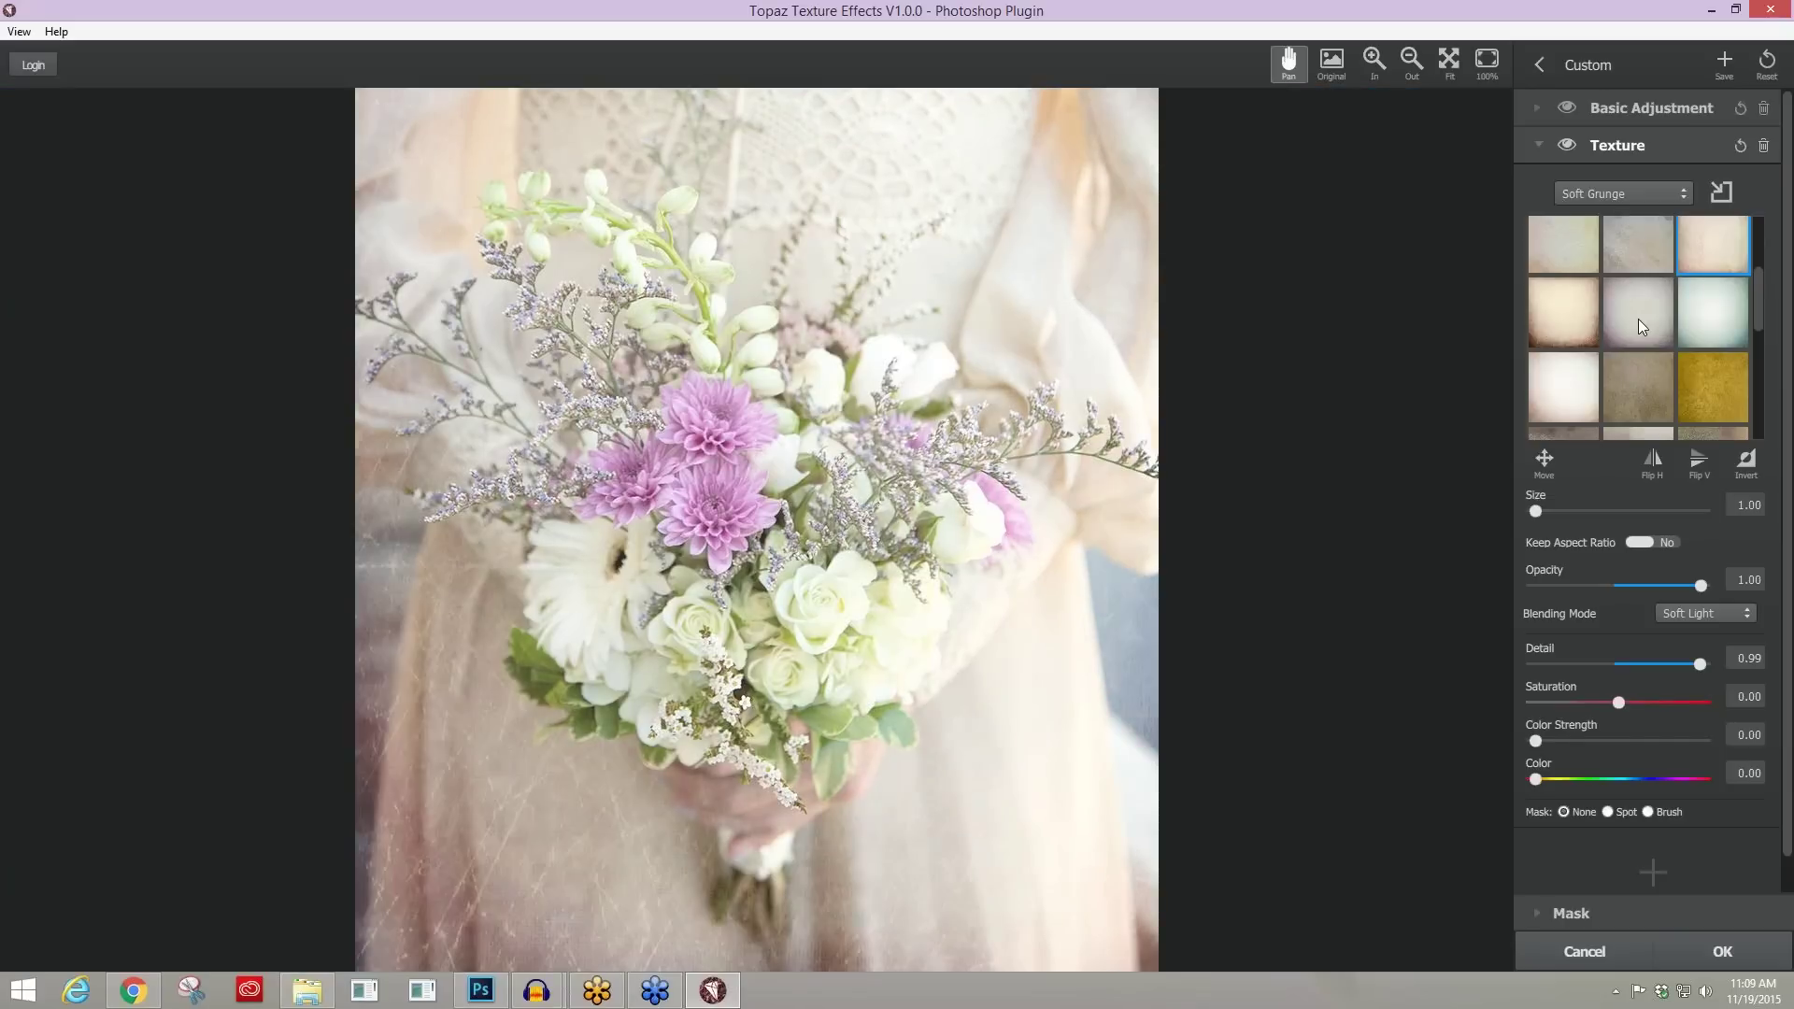
pyautogui.click(1451, 63)
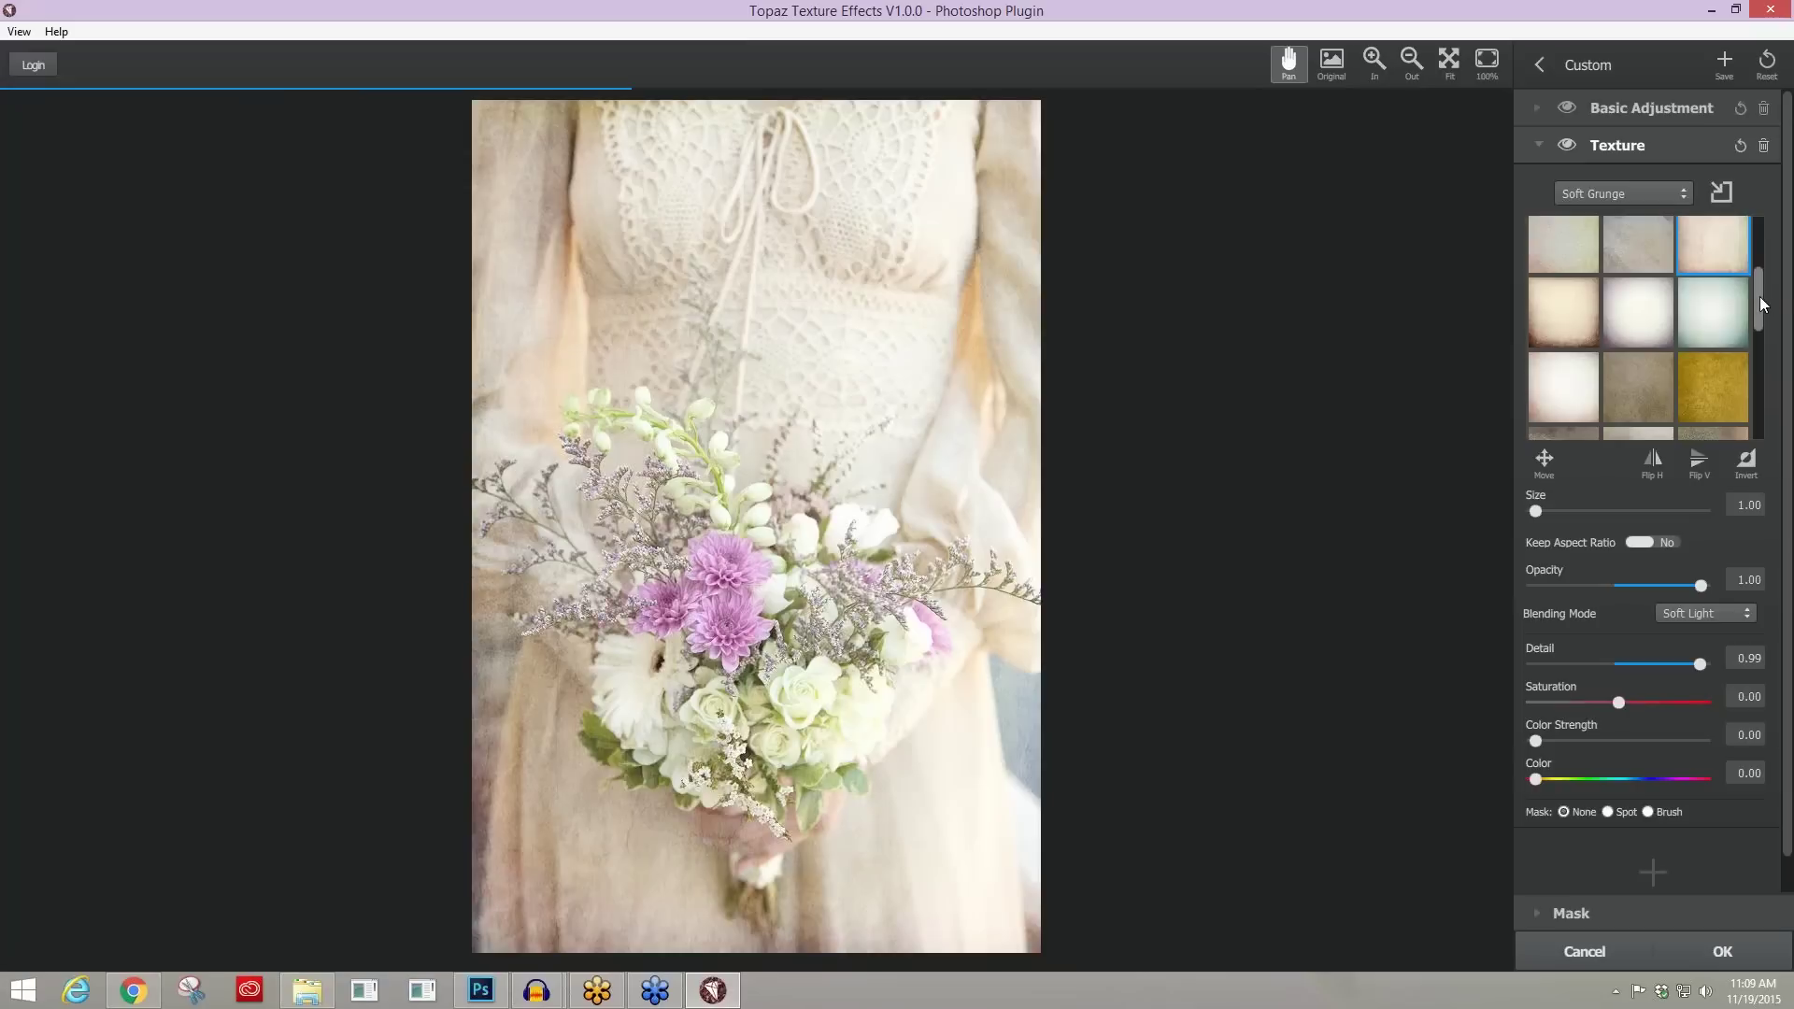
pyautogui.moveTo(1753, 299); pyautogui.dragTo(1753, 370)
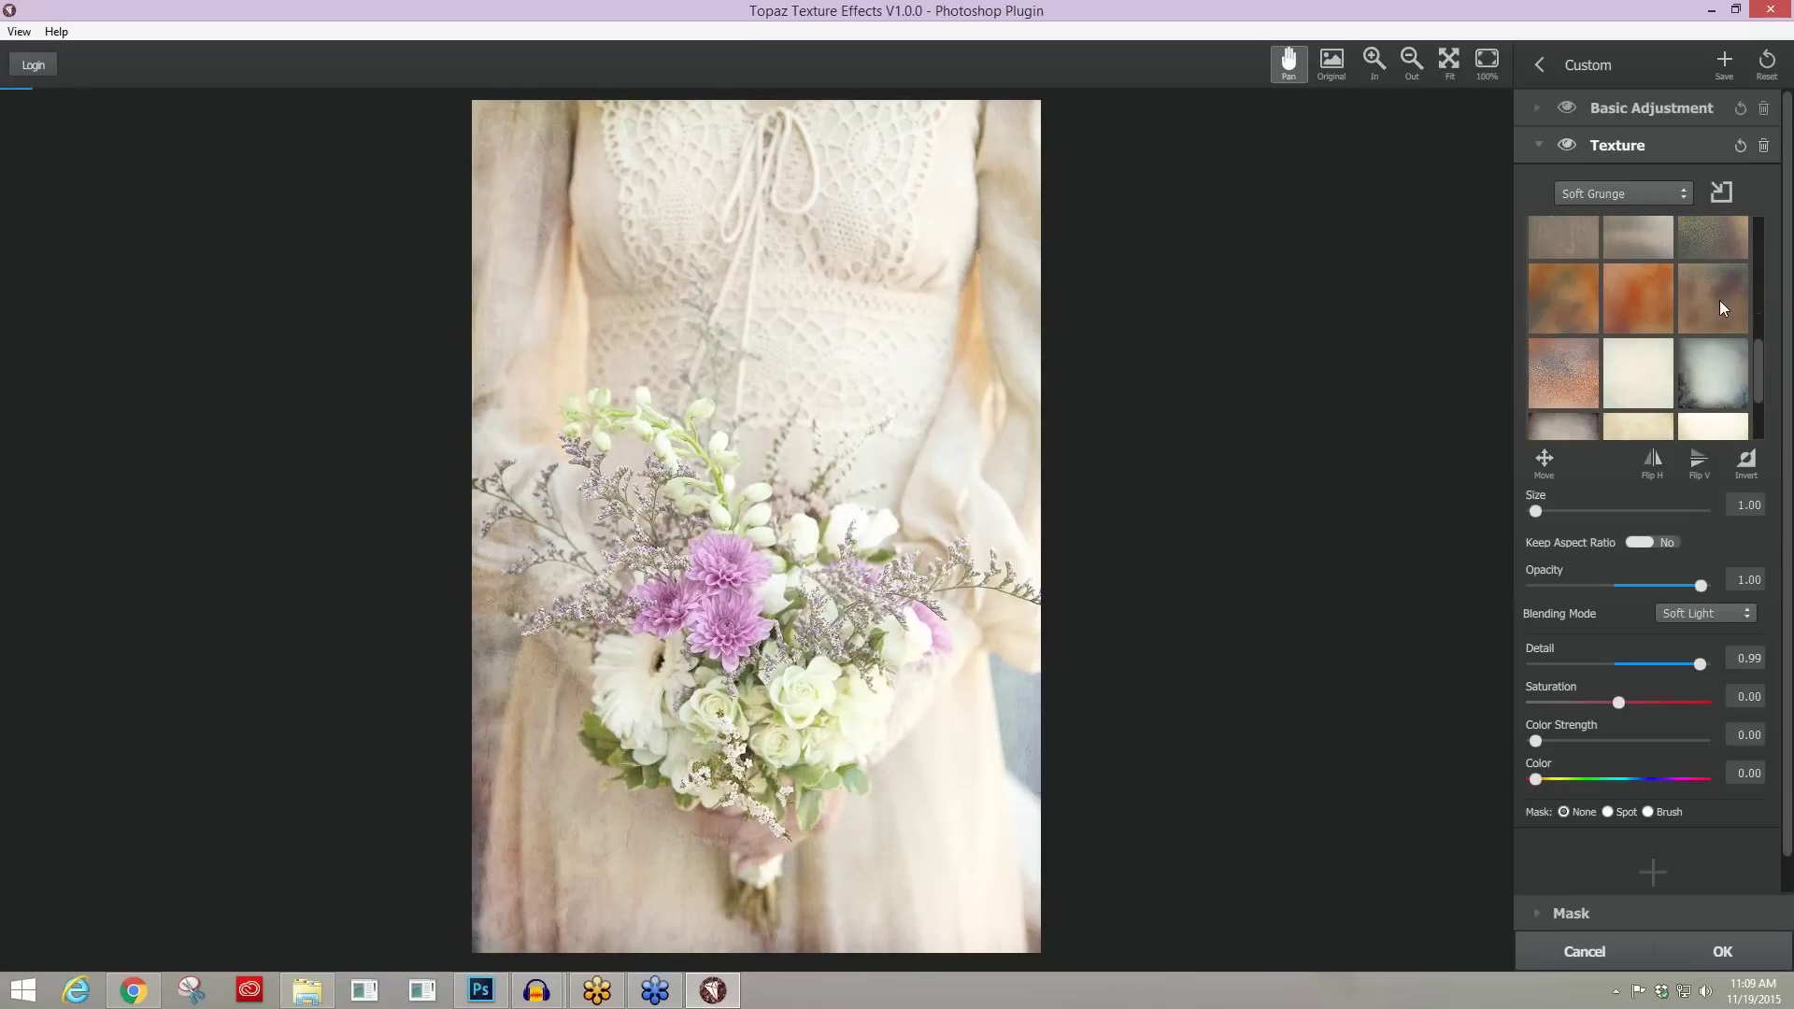
pyautogui.click(1652, 377)
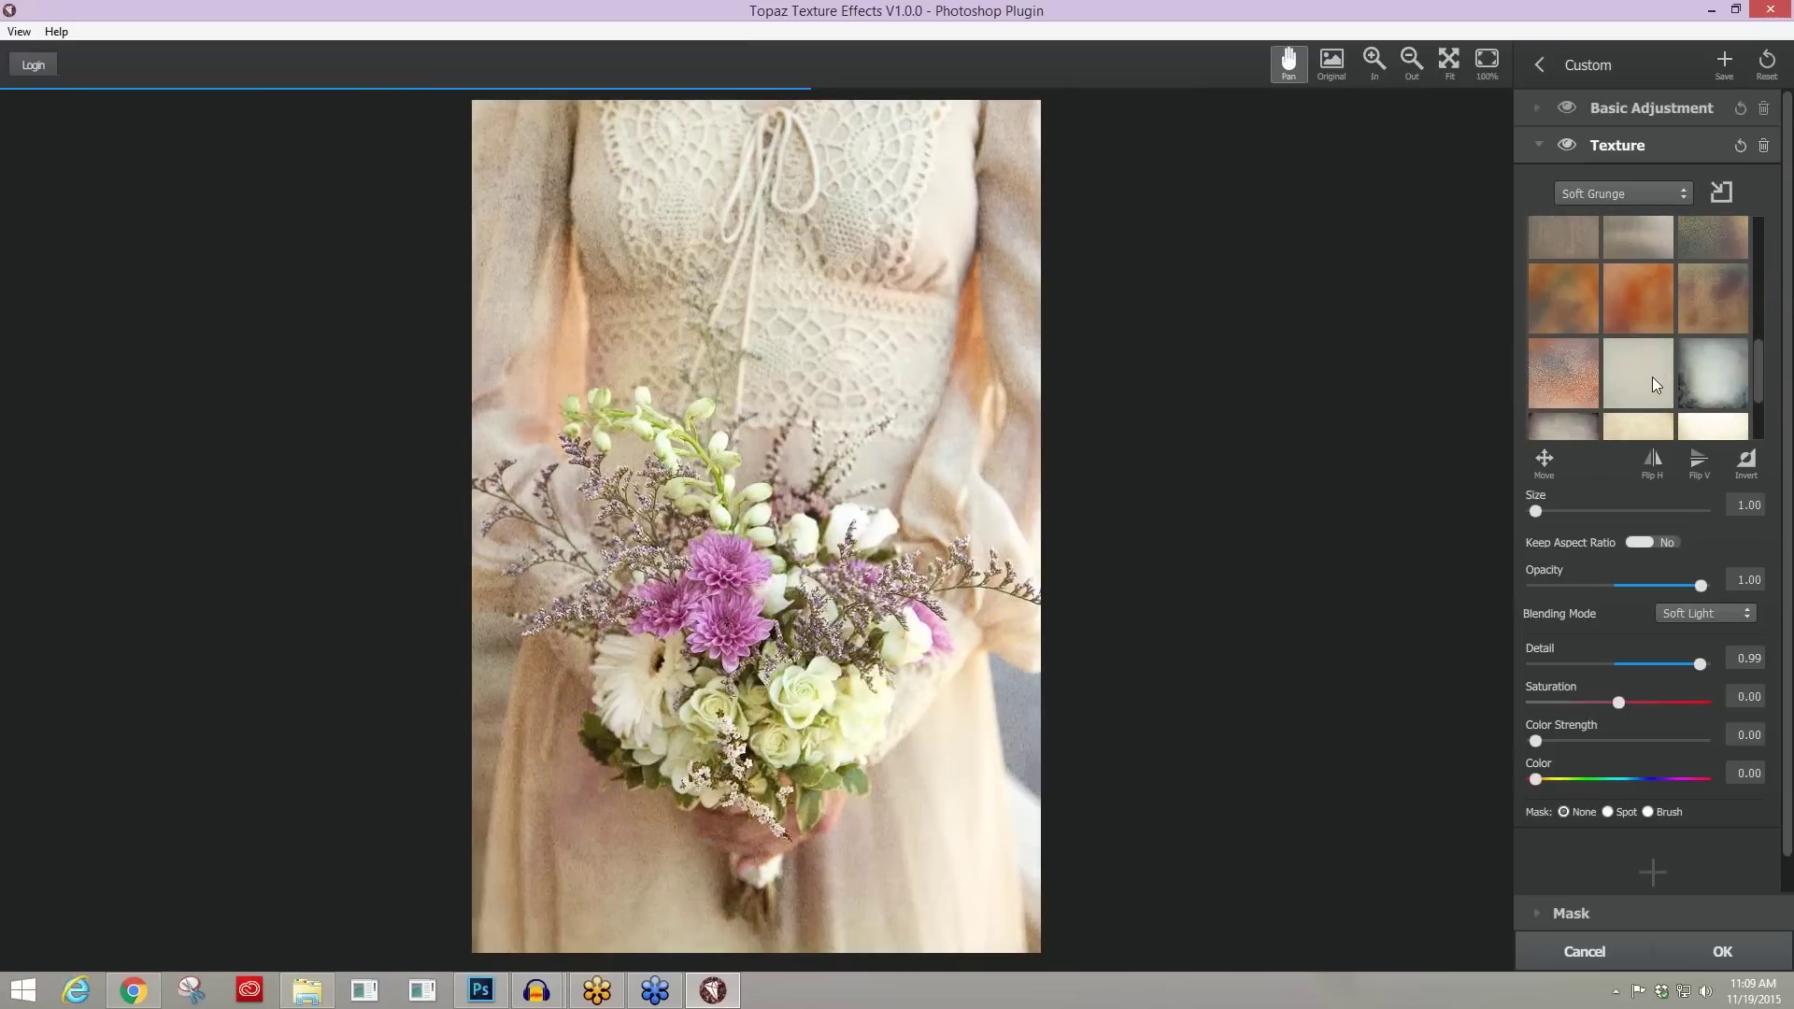
pyautogui.scroll(-2, 1740, 369)
pyautogui.click(1547, 315)
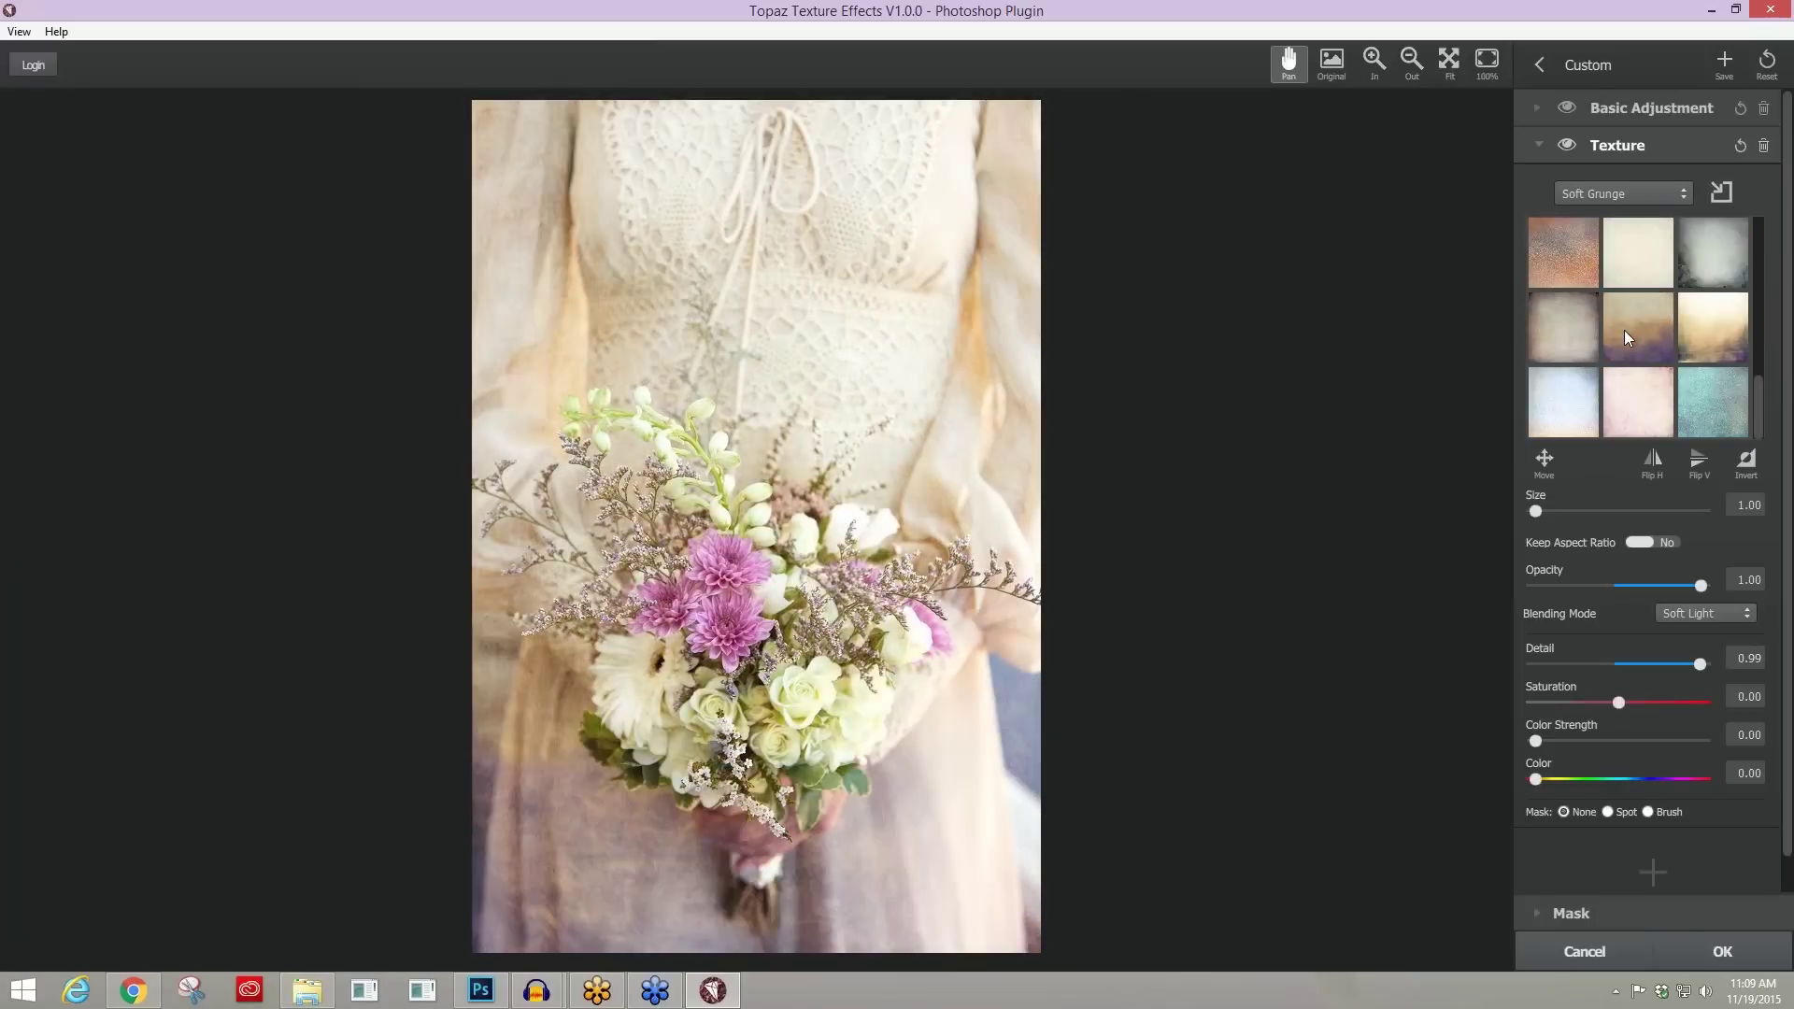
pyautogui.click(1708, 337)
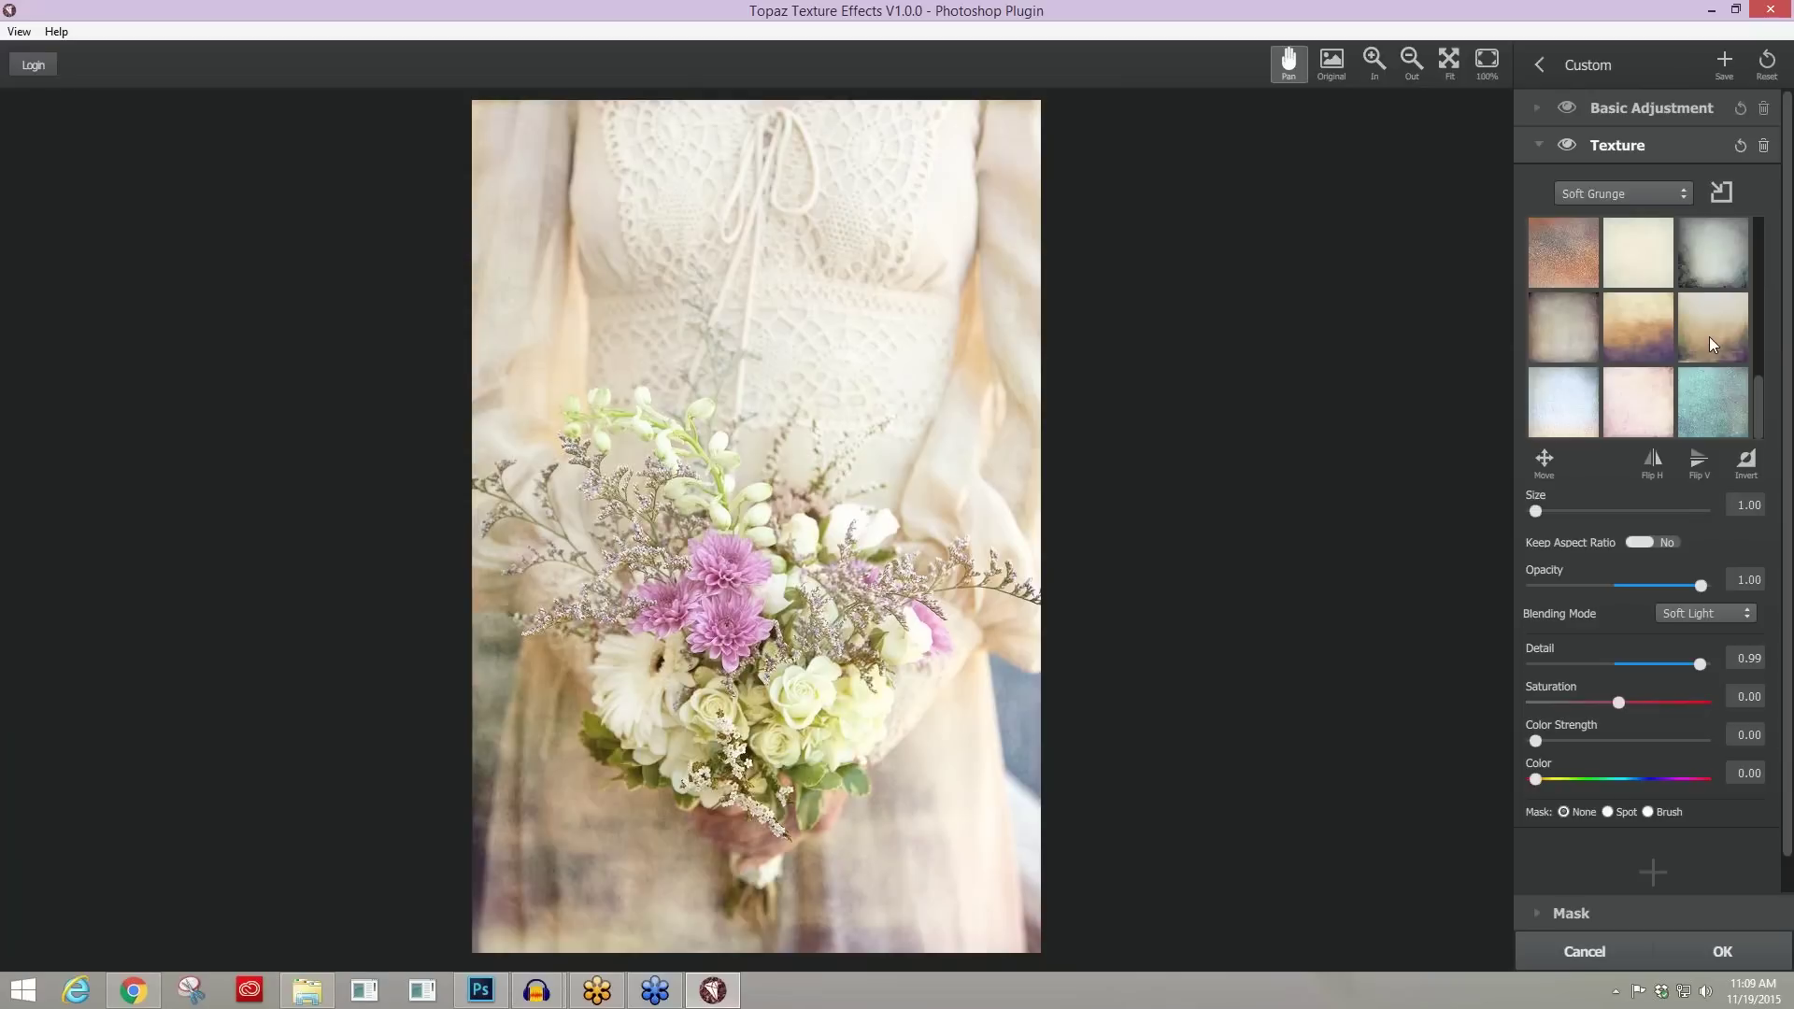
pyautogui.click(1650, 402)
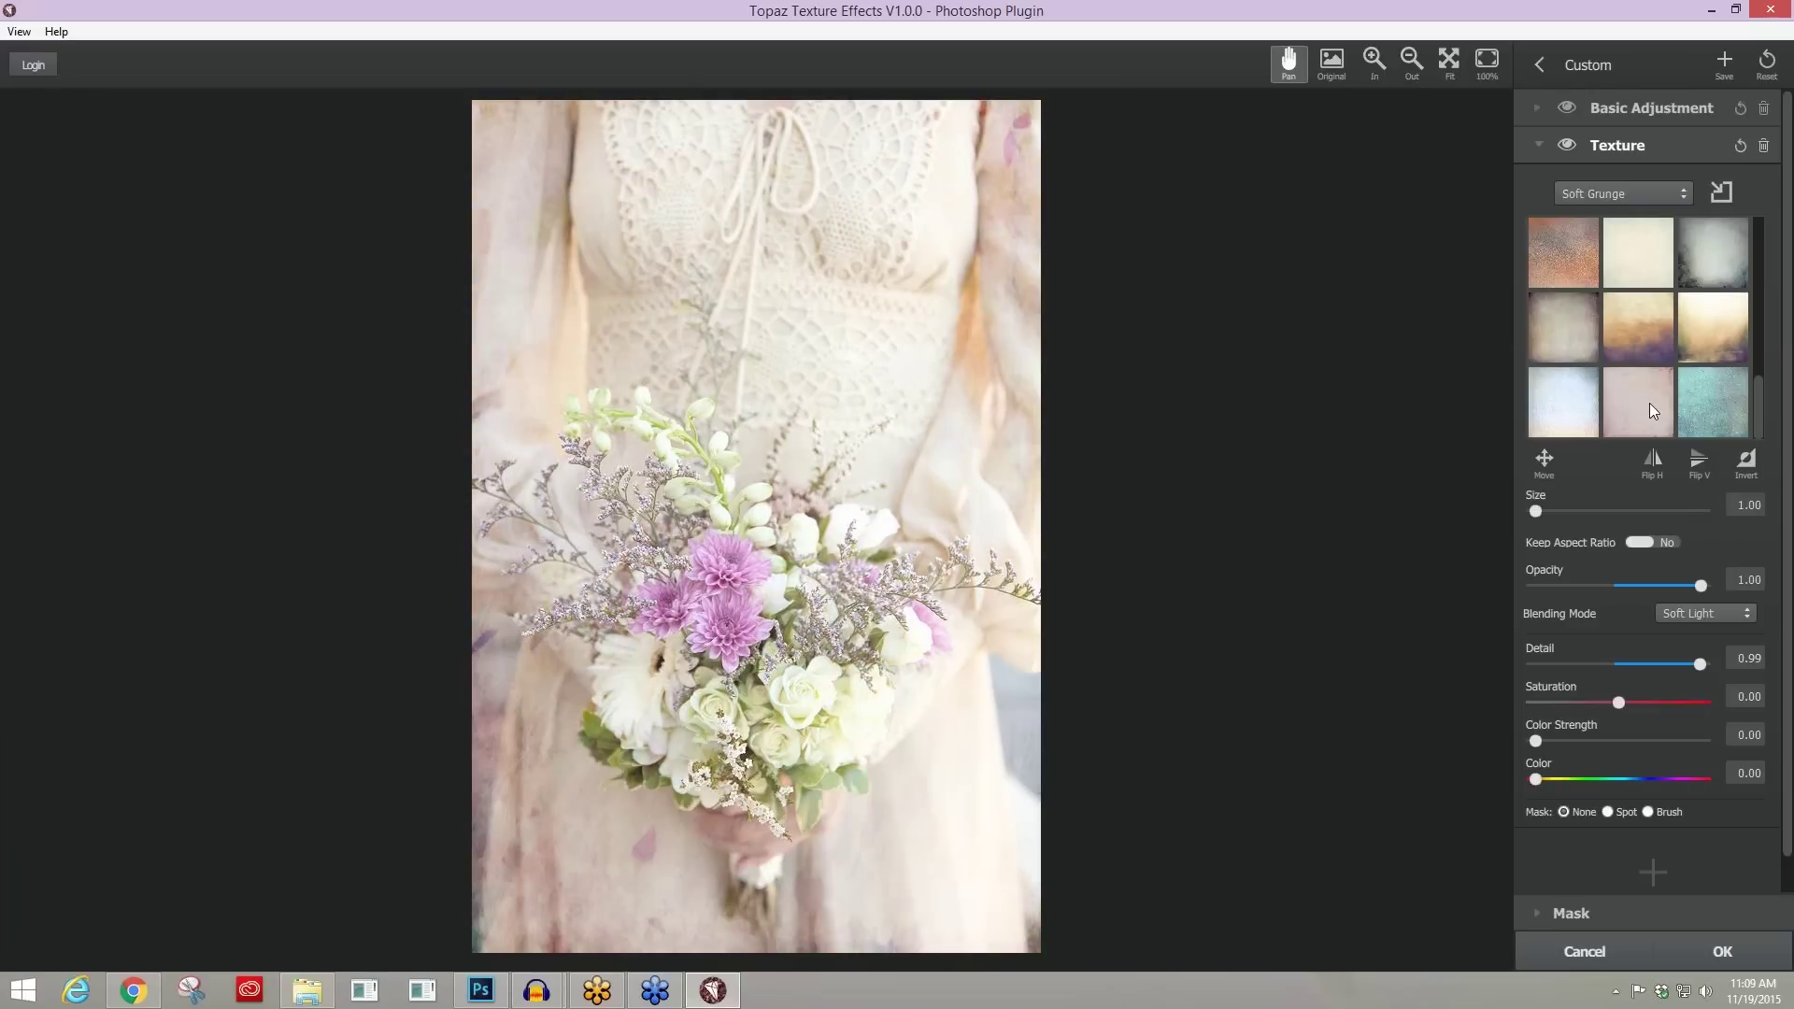
pyautogui.click(1713, 402)
pyautogui.moveTo(1758, 377); pyautogui.dragTo(1771, 264)
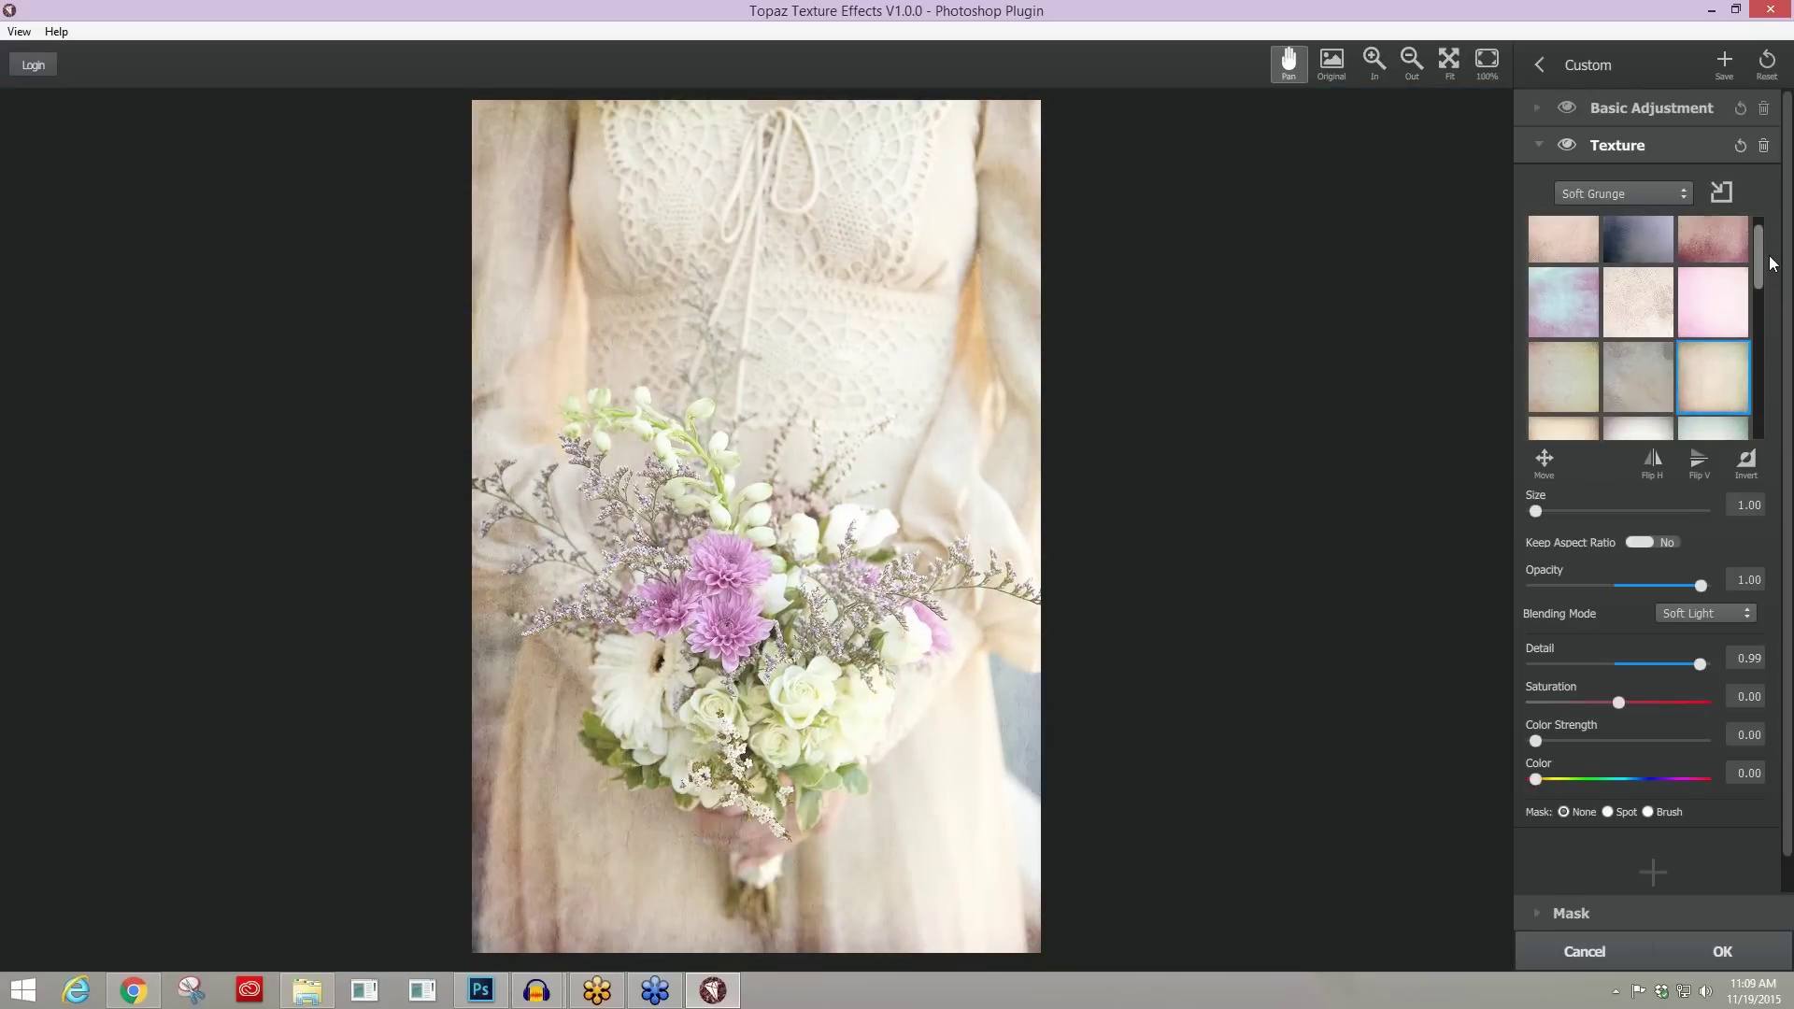
pyautogui.click(1551, 364)
pyautogui.click(1734, 379)
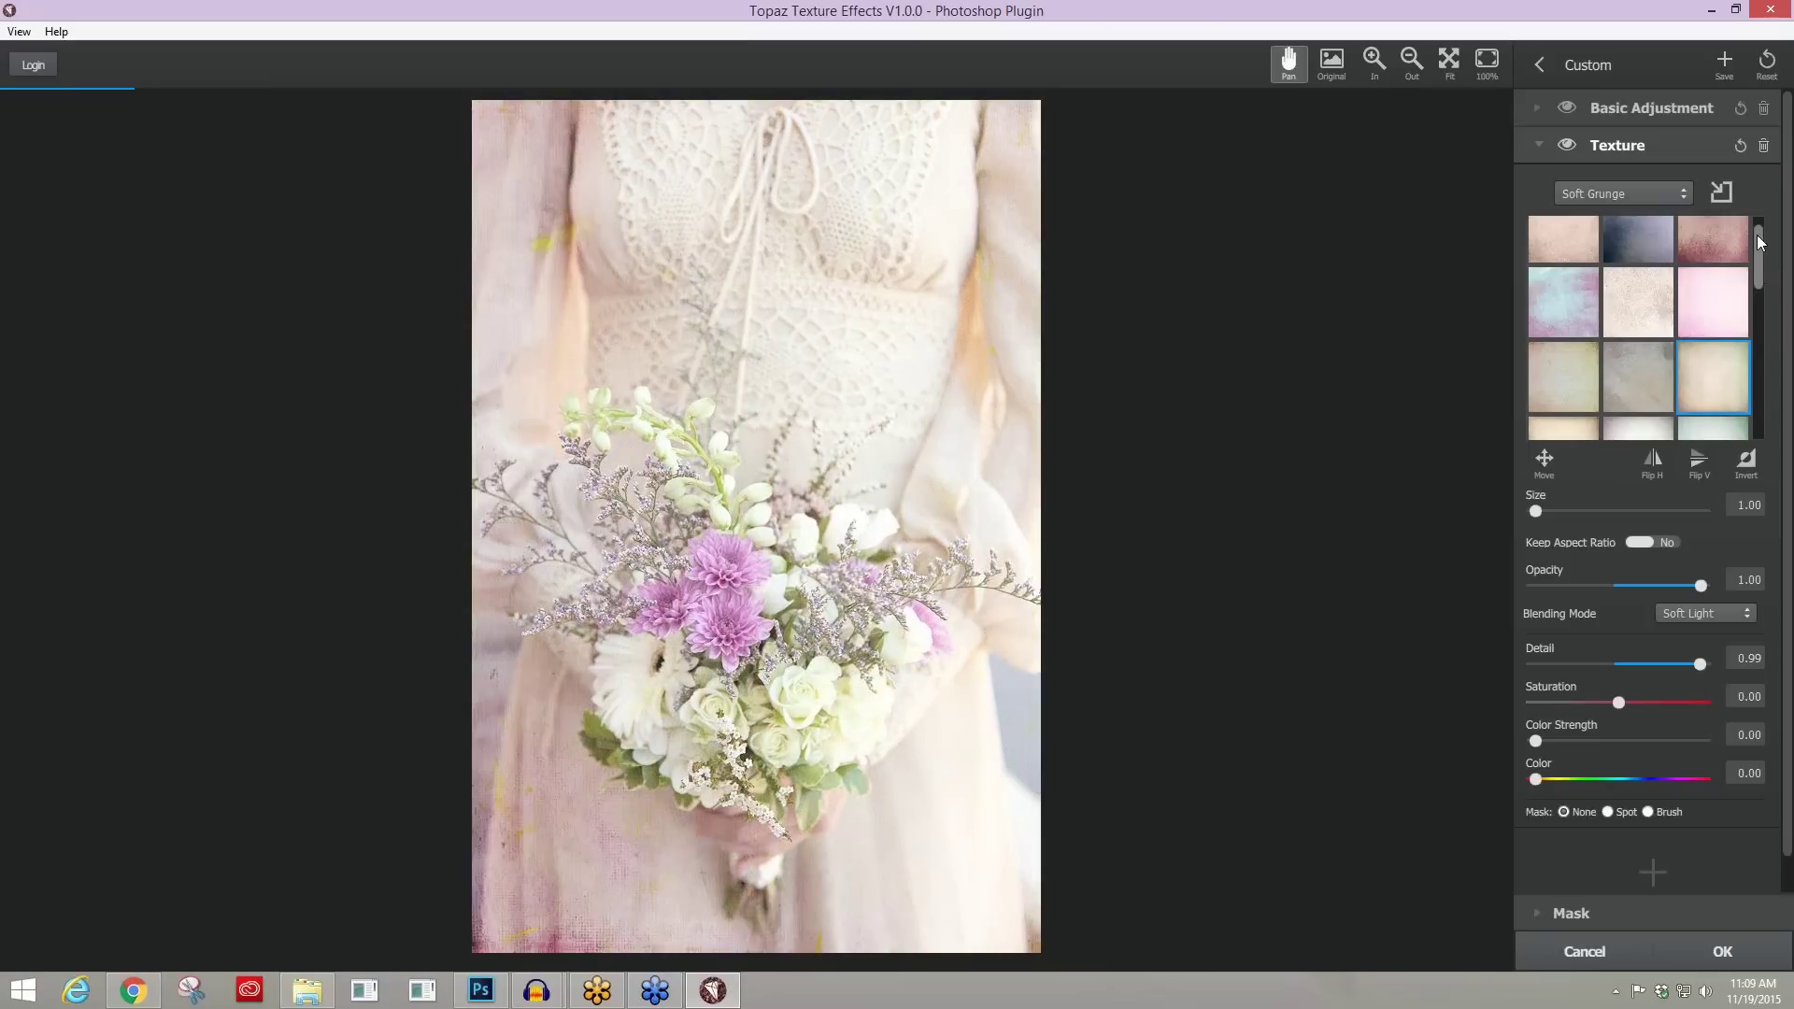
pyautogui.moveTo(1760, 241); pyautogui.dragTo(1760, 233)
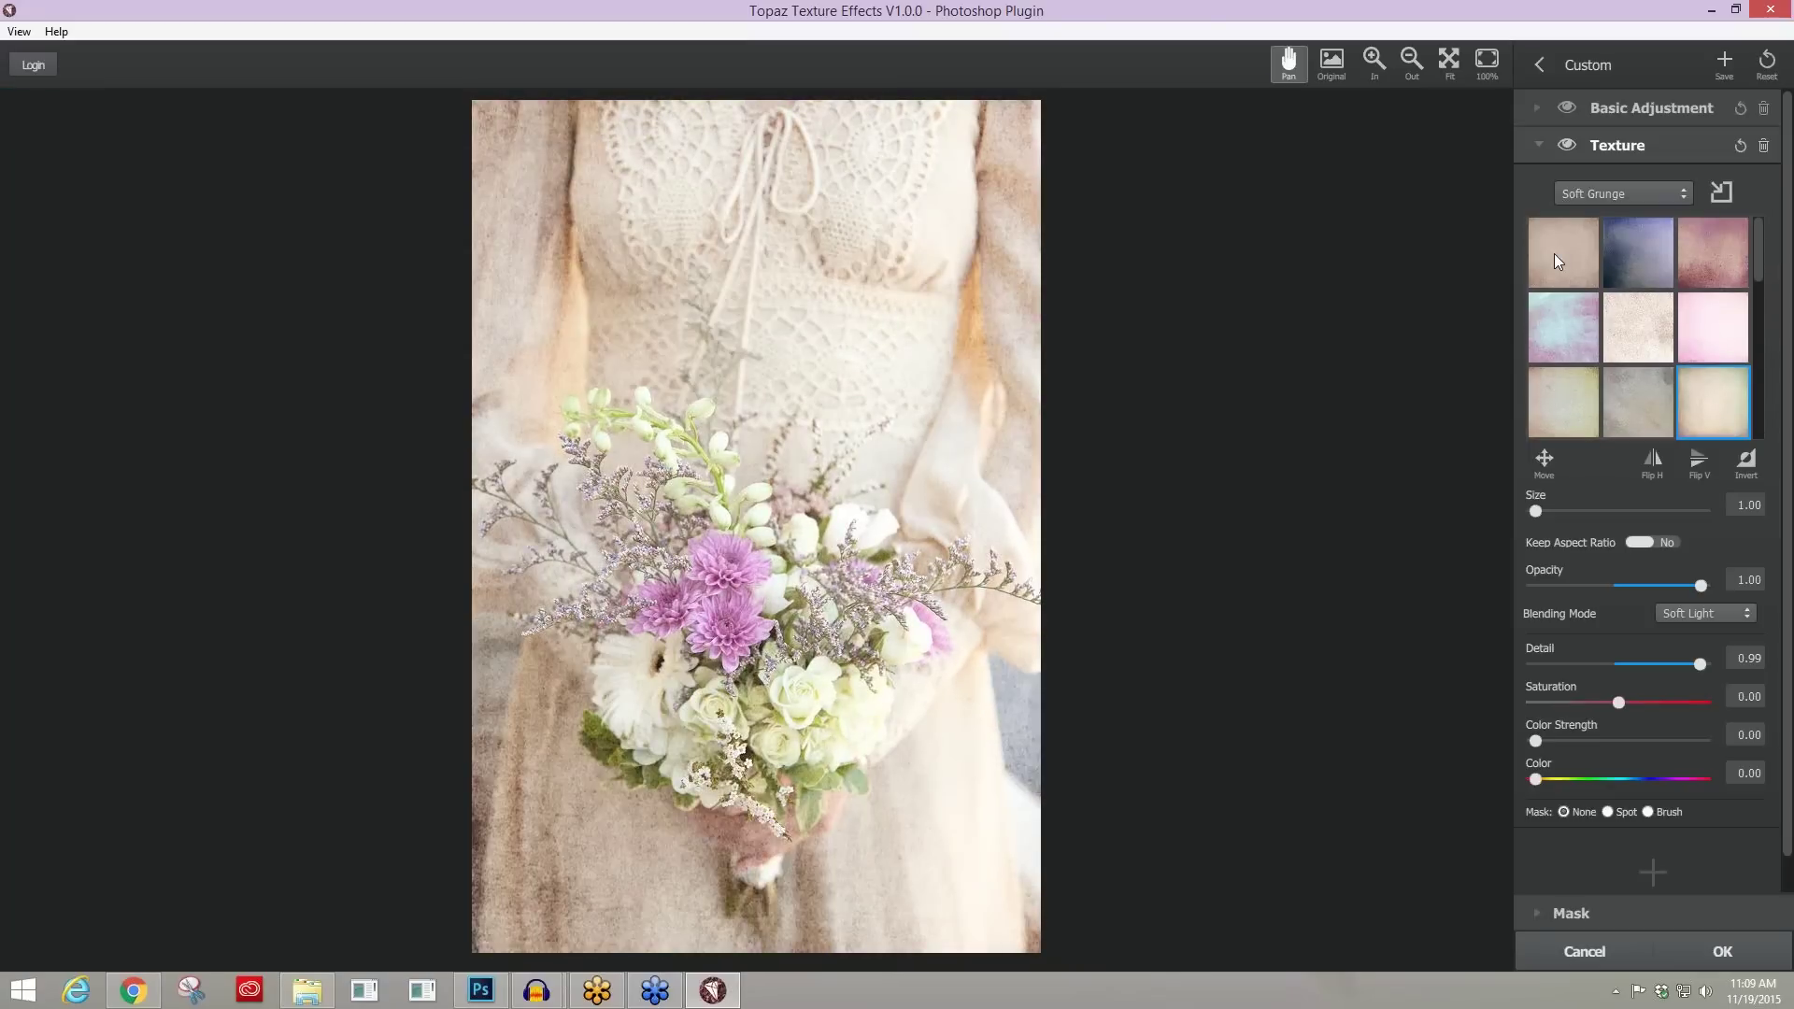
# - Apply the peach-beige texture at the start of the Soft Grunge set, lowering its Detail and fine-tuning its Saturation
pyautogui.click(1555, 254)
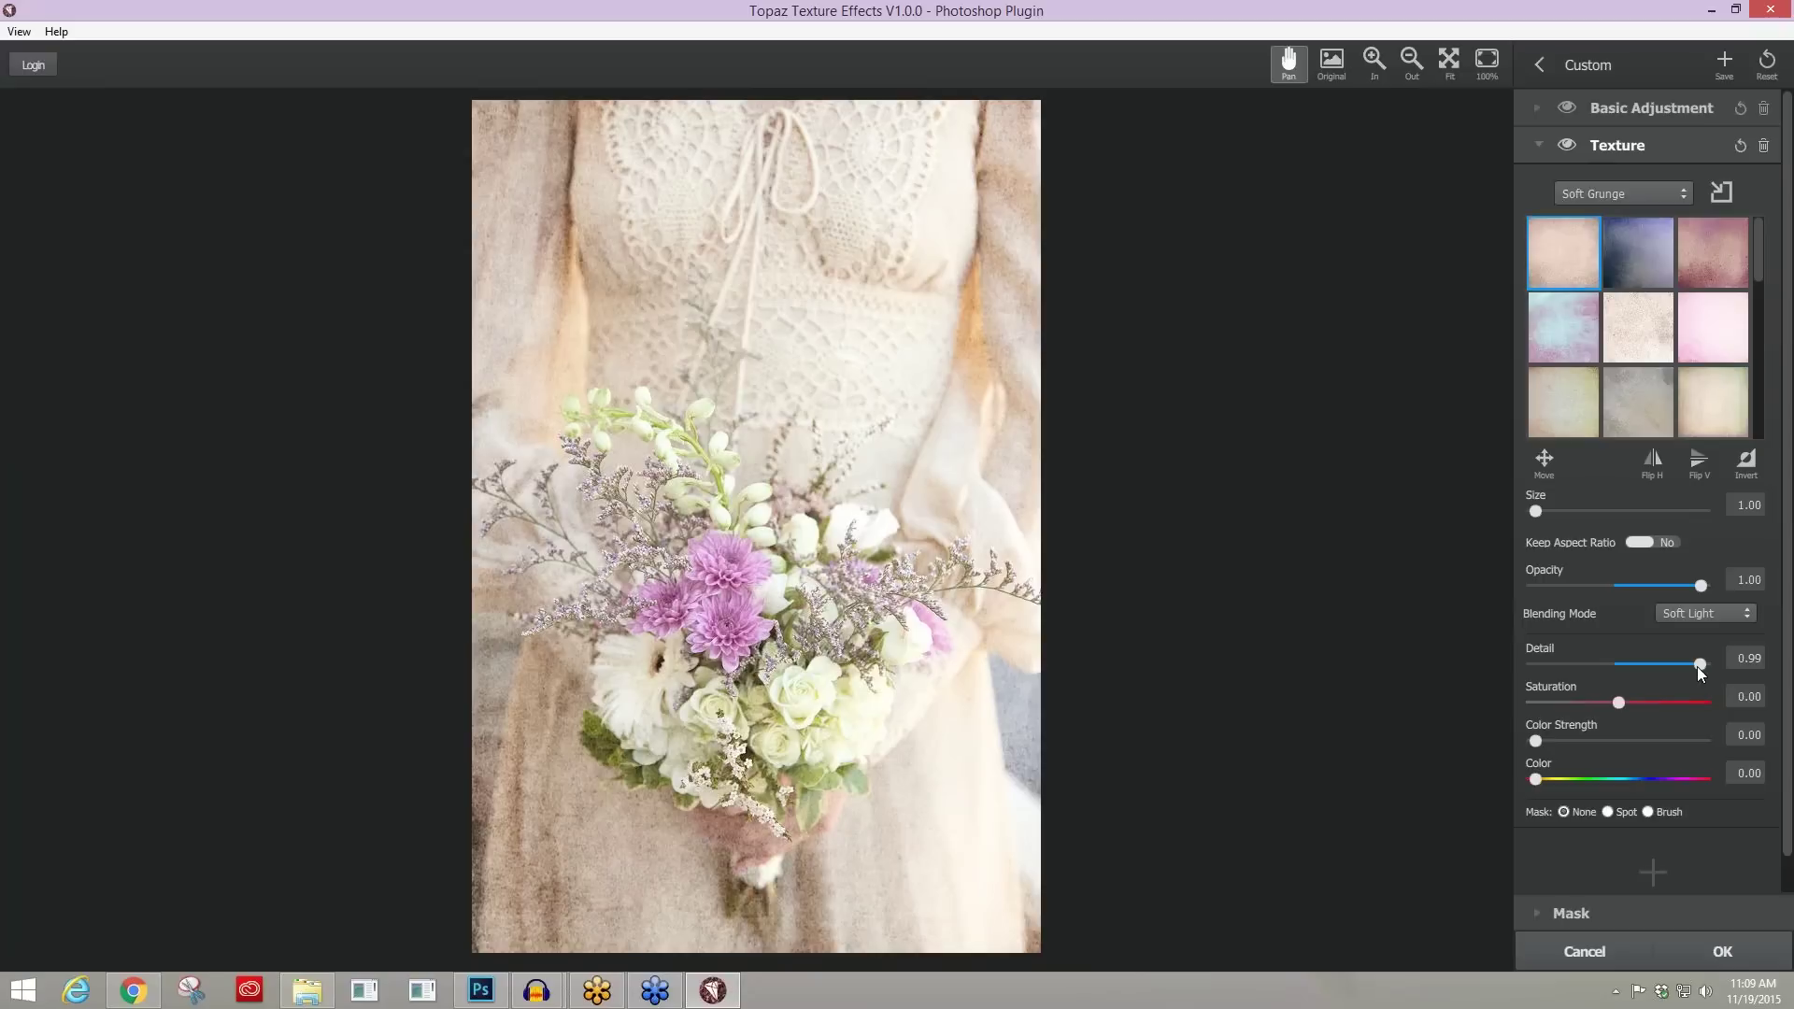
pyautogui.moveTo(1699, 663); pyautogui.dragTo(1661, 658)
pyautogui.moveTo(1637, 704); pyautogui.dragTo(1674, 695)
pyautogui.moveTo(1669, 689); pyautogui.dragTo(1626, 698)
# - Tint the peach-beige texture by shifting its Color toward magenta and raising Color Strength, and collapse the Texture settings
pyautogui.moveTo(1538, 778); pyautogui.dragTo(1680, 776)
pyautogui.moveTo(1534, 741); pyautogui.dragTo(1603, 741)
pyautogui.click(1536, 140)
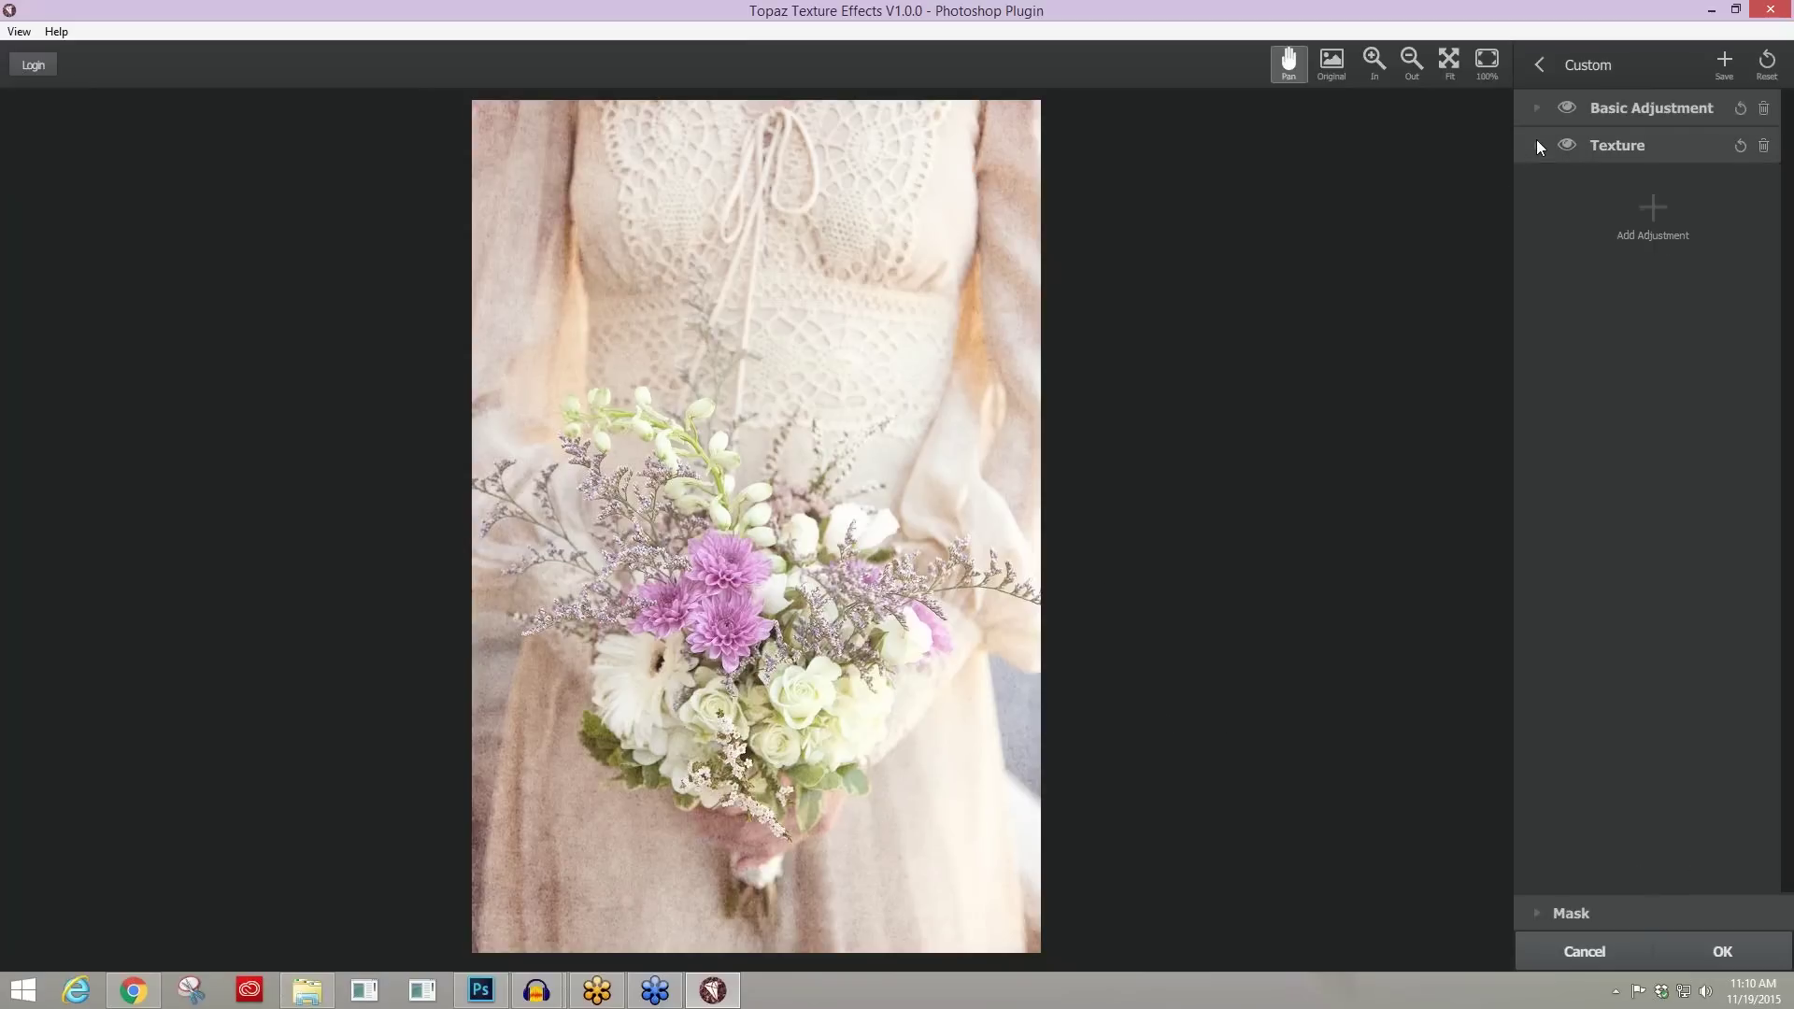
# - Add a Light Leak adjustment to the effect and limit its light leaks to the Diffused category
pyautogui.click(1669, 216)
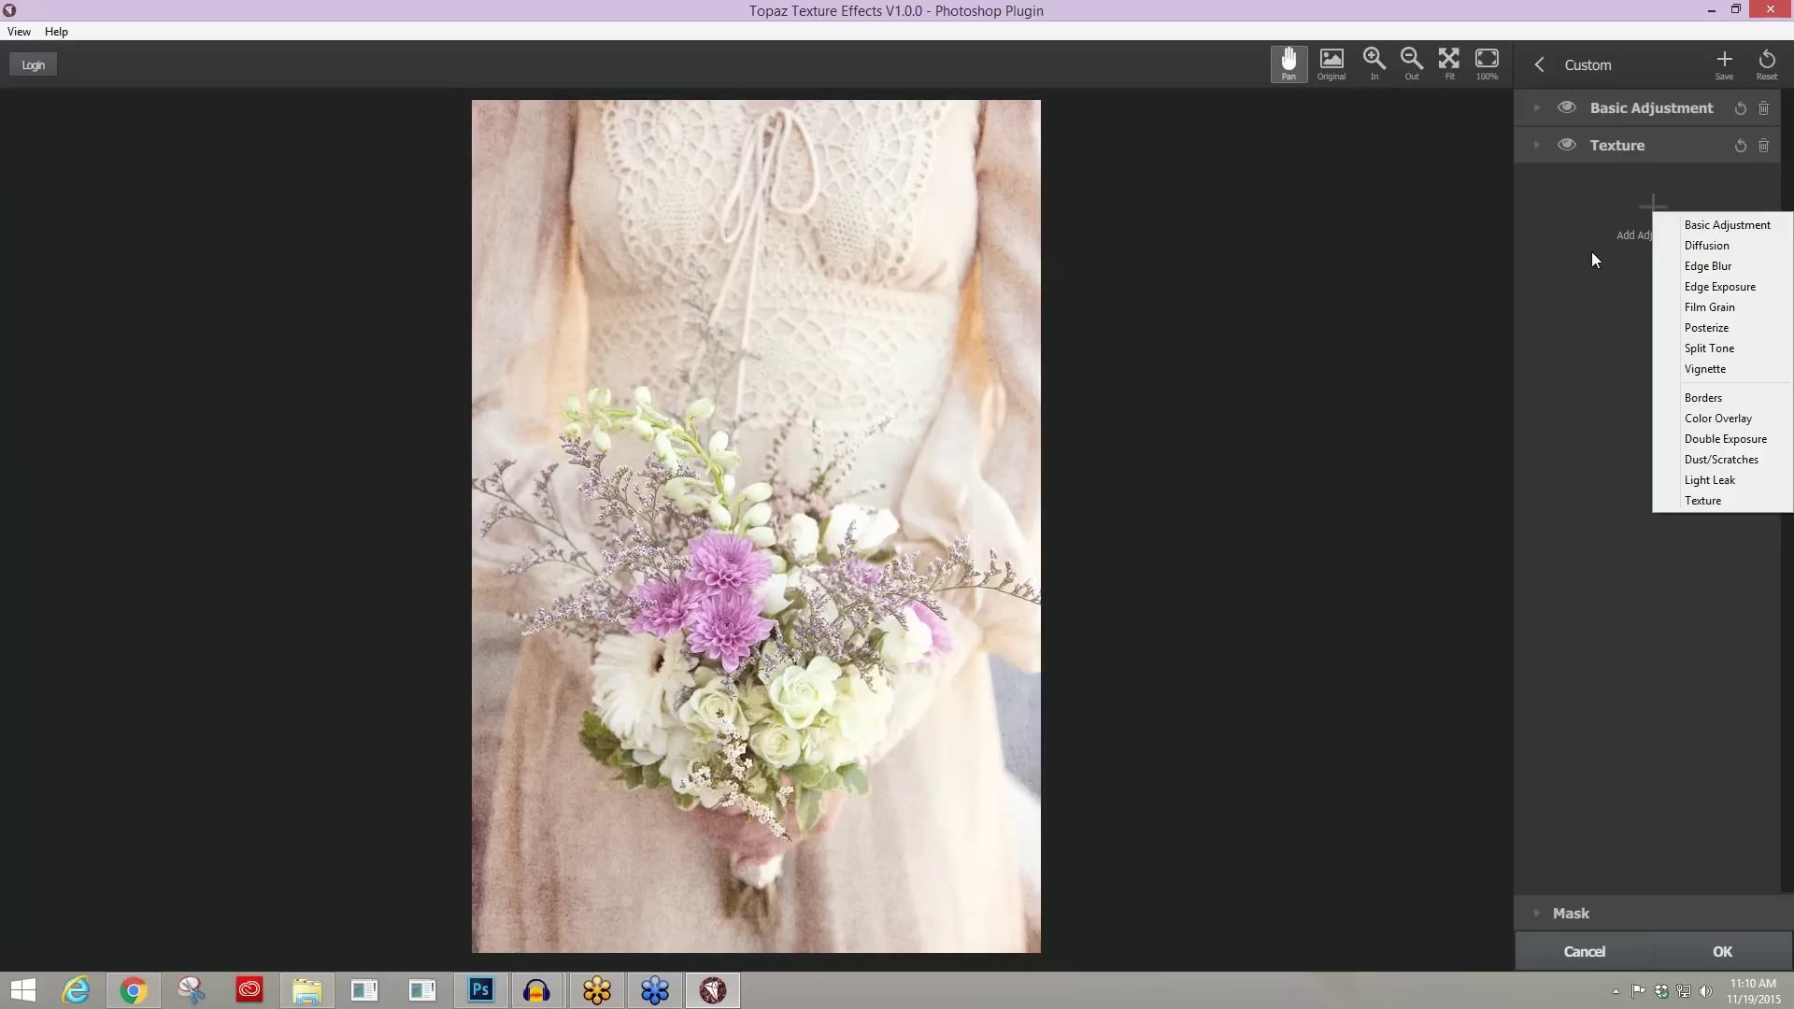
pyautogui.click(1710, 480)
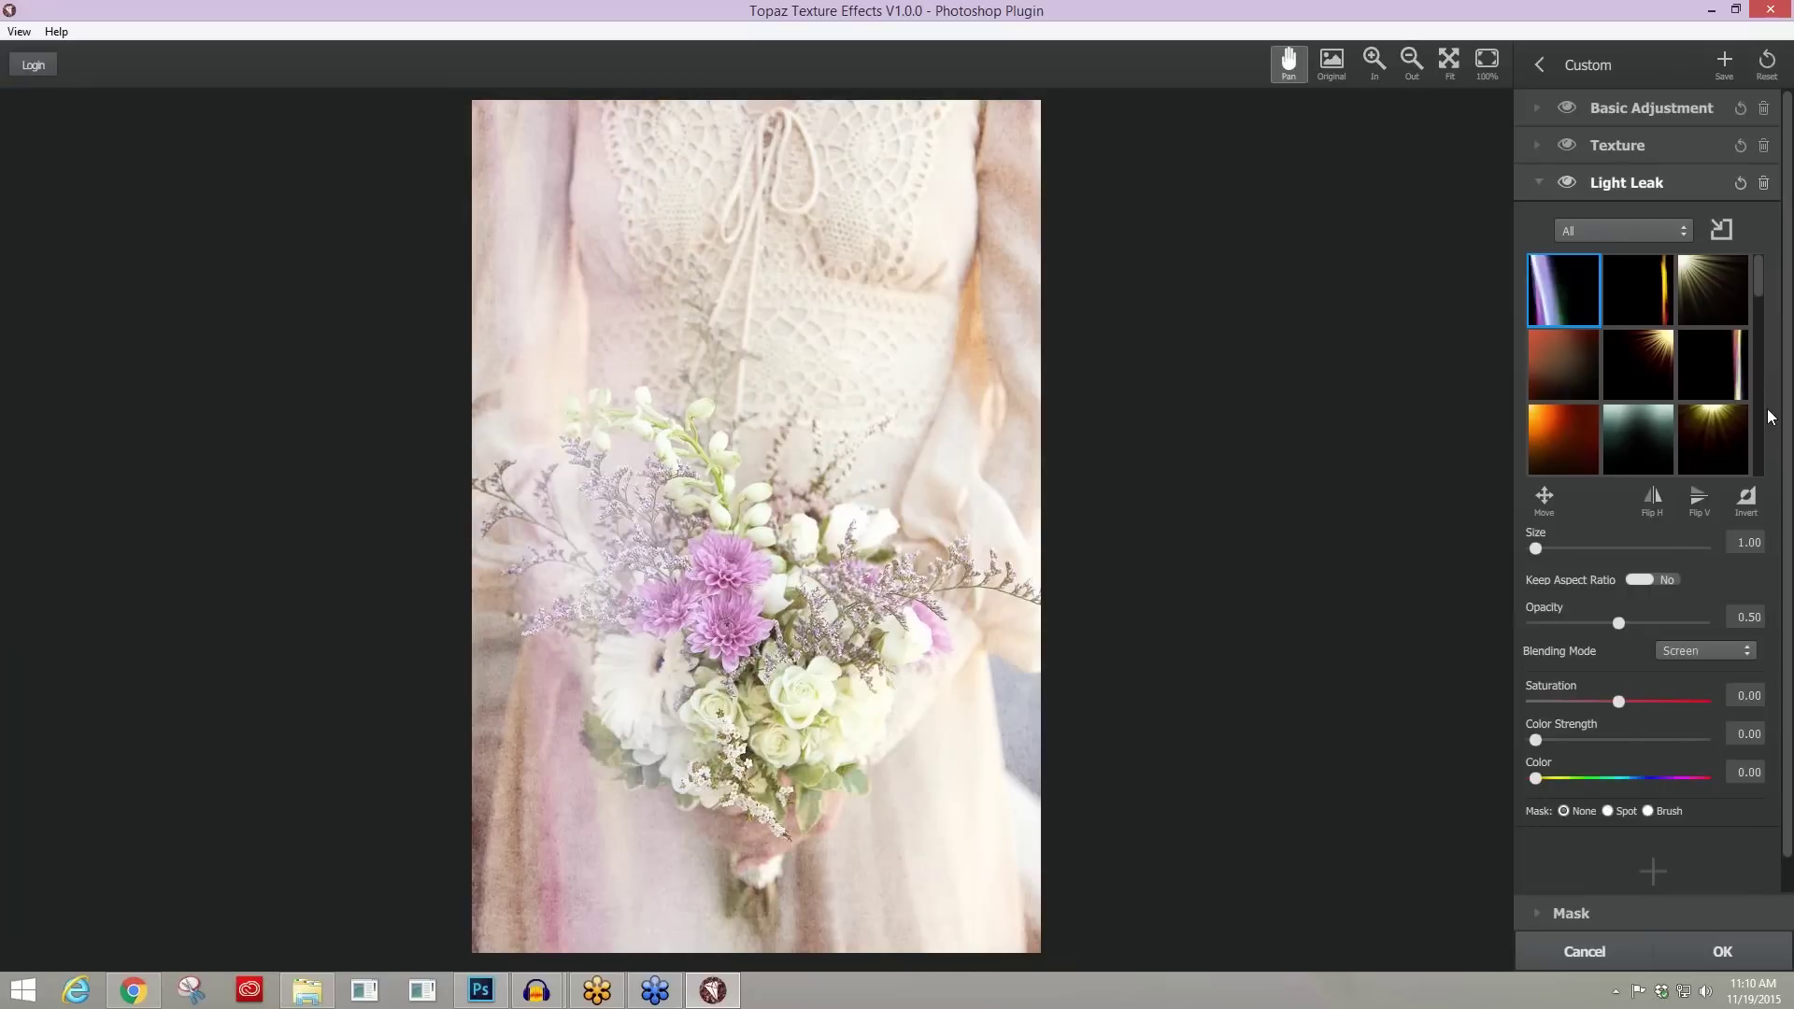
pyautogui.click(1662, 232)
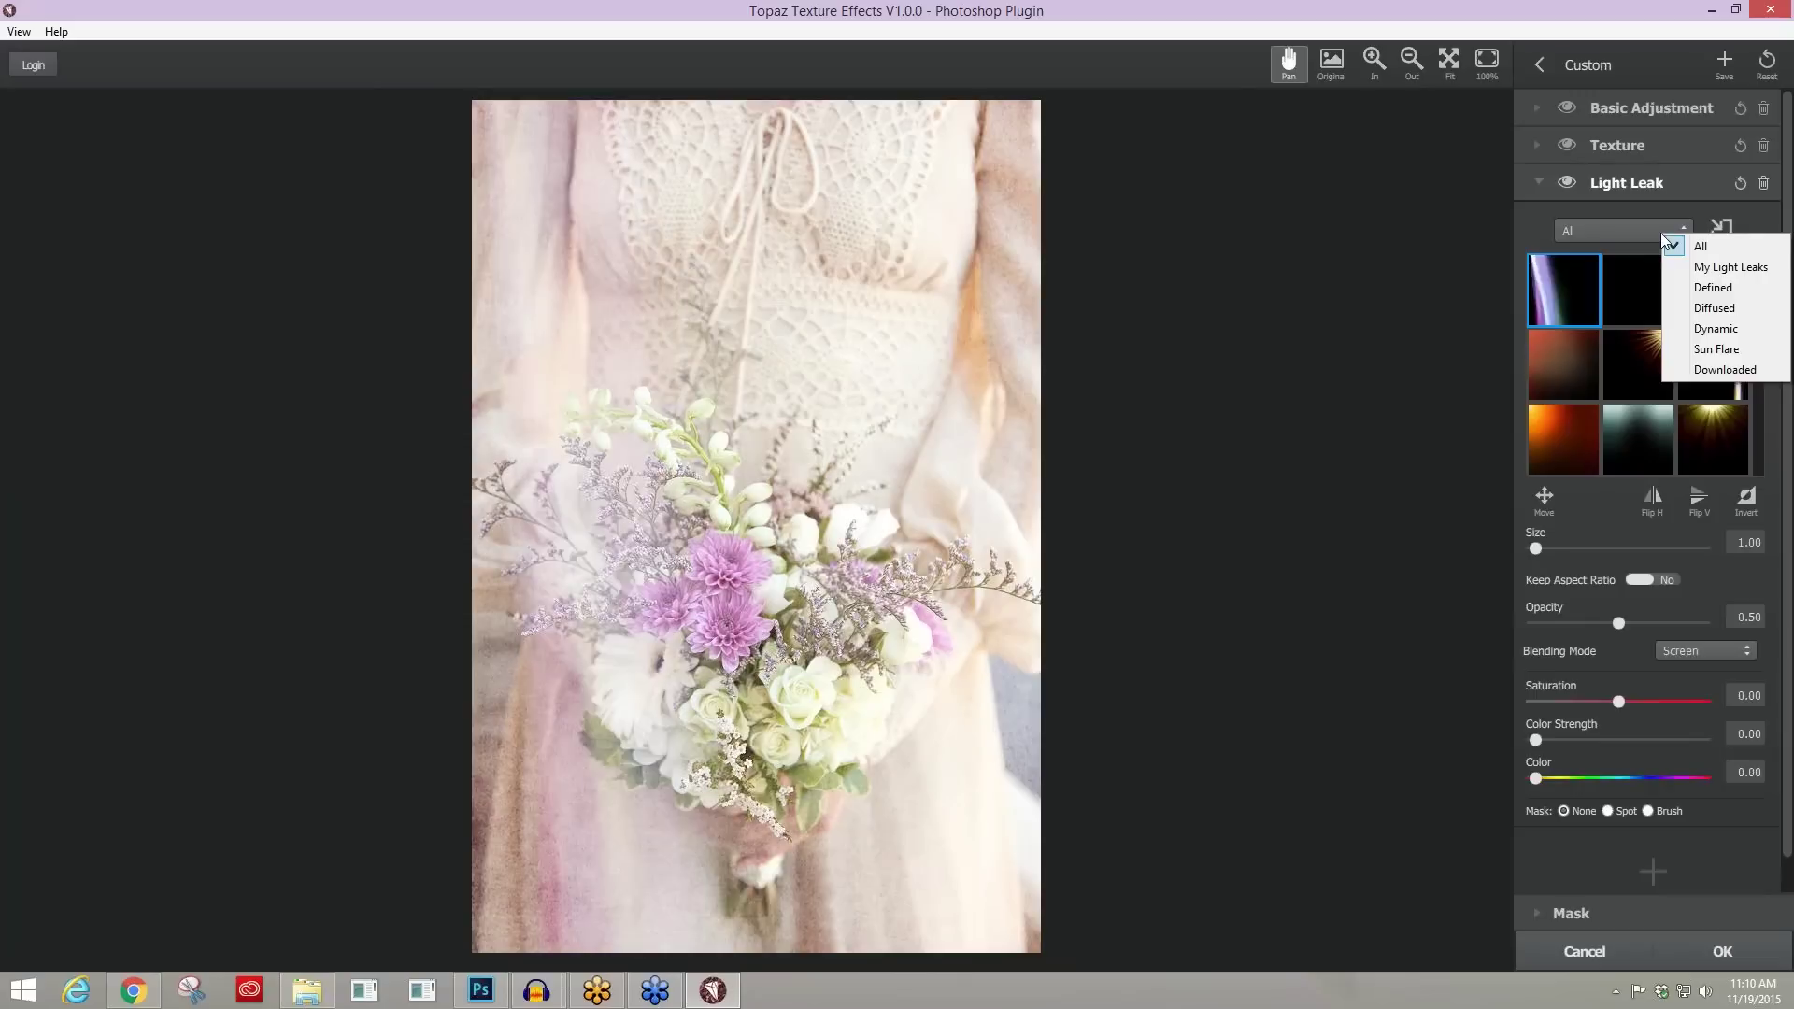
pyautogui.click(1727, 308)
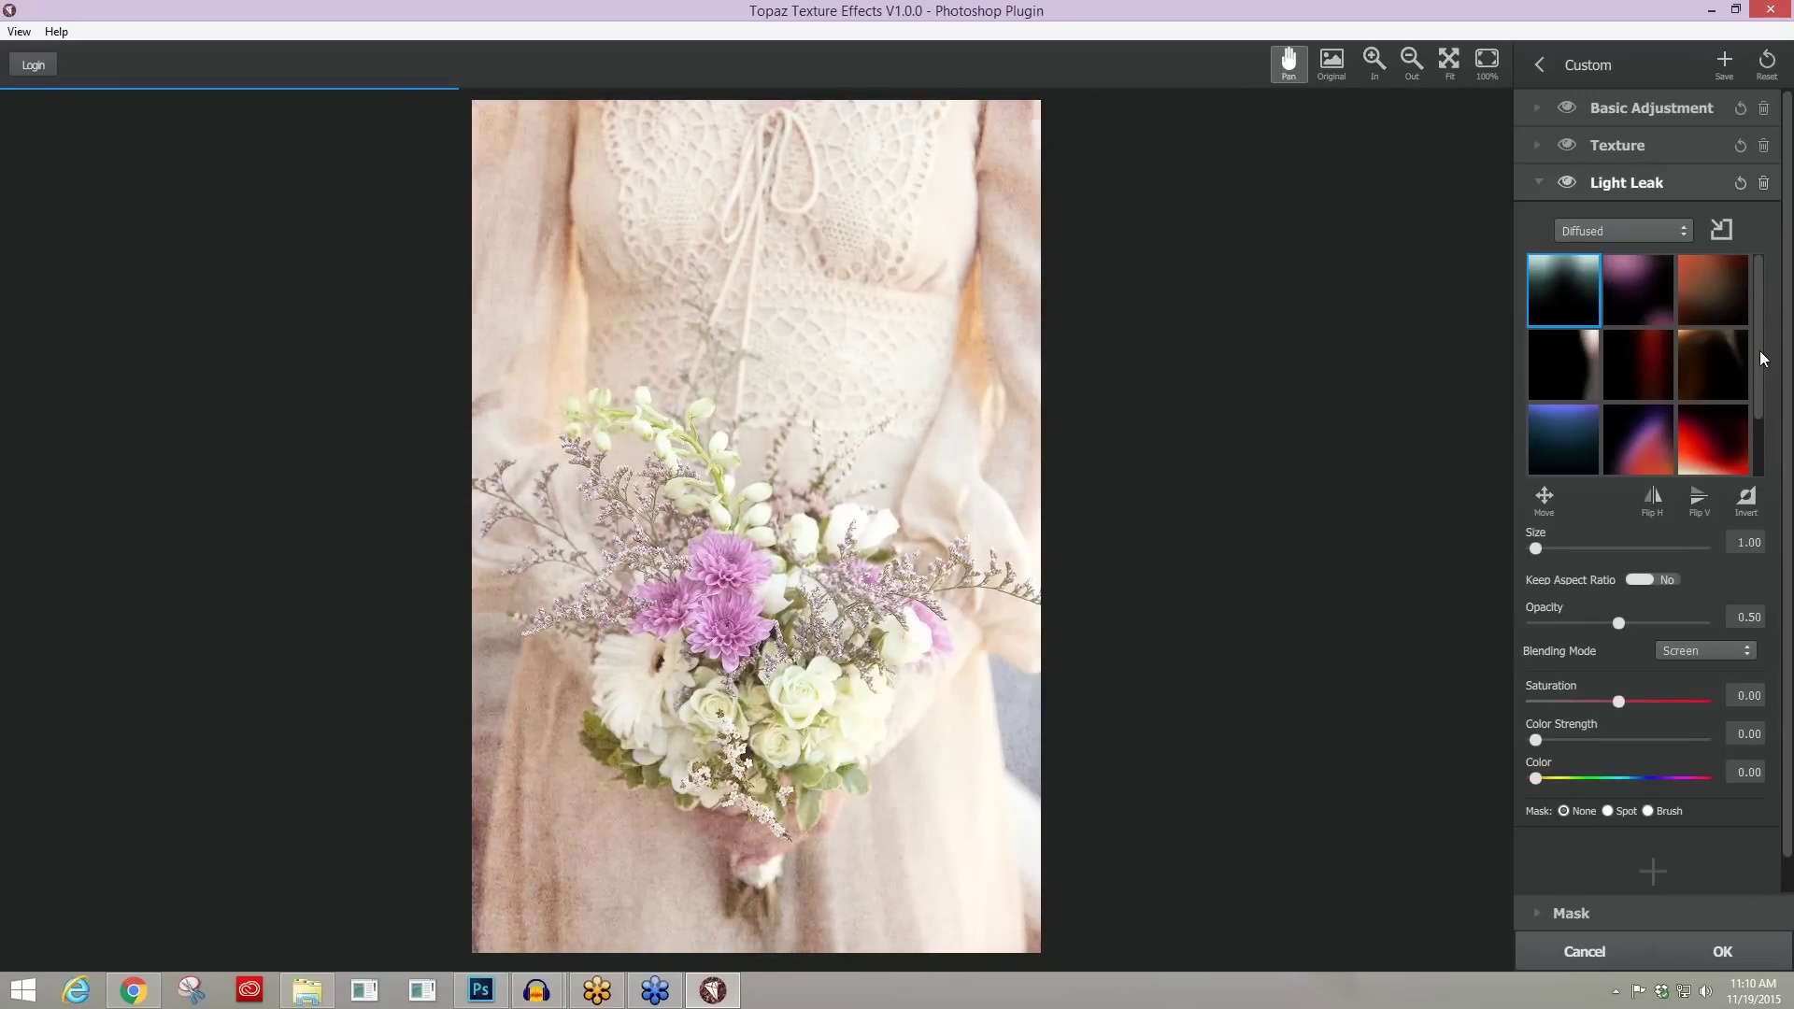
# - Compare several diffused light leaks and apply the blue one with 0.96 Opacity
pyautogui.moveTo(1757, 362); pyautogui.dragTo(1751, 419)
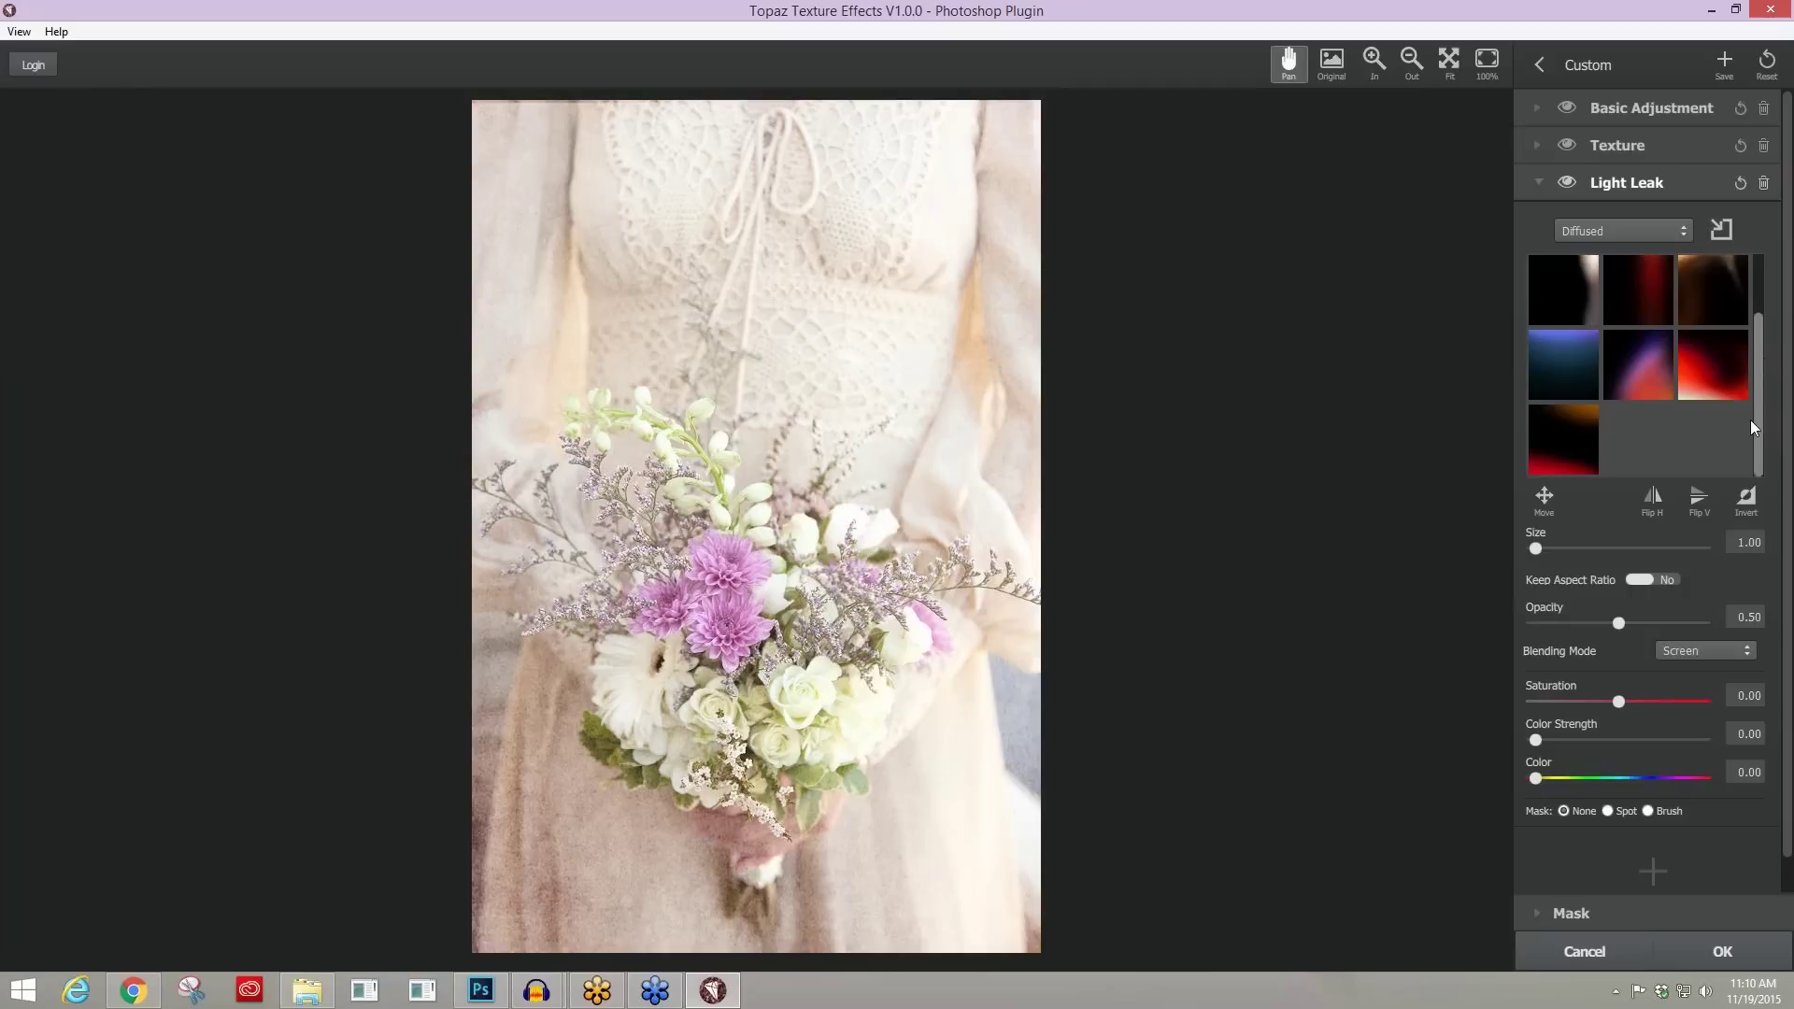
pyautogui.click(1585, 374)
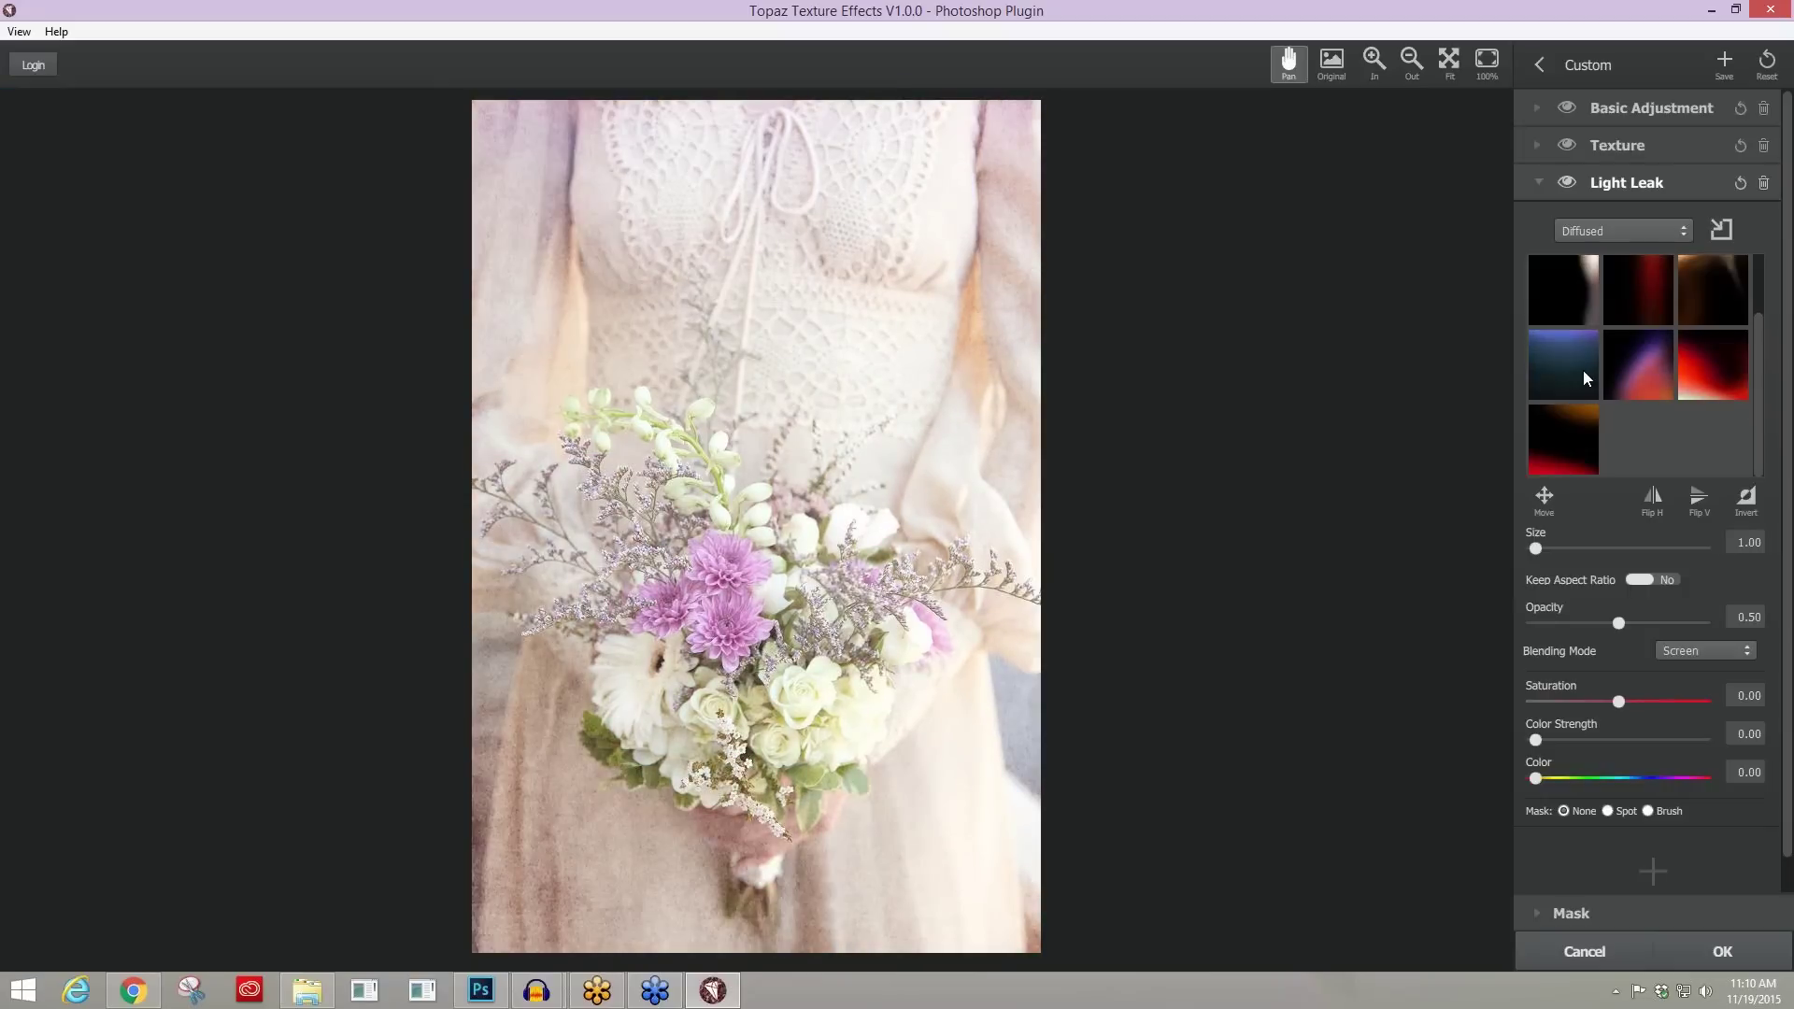
pyautogui.click(1712, 369)
pyautogui.click(1567, 452)
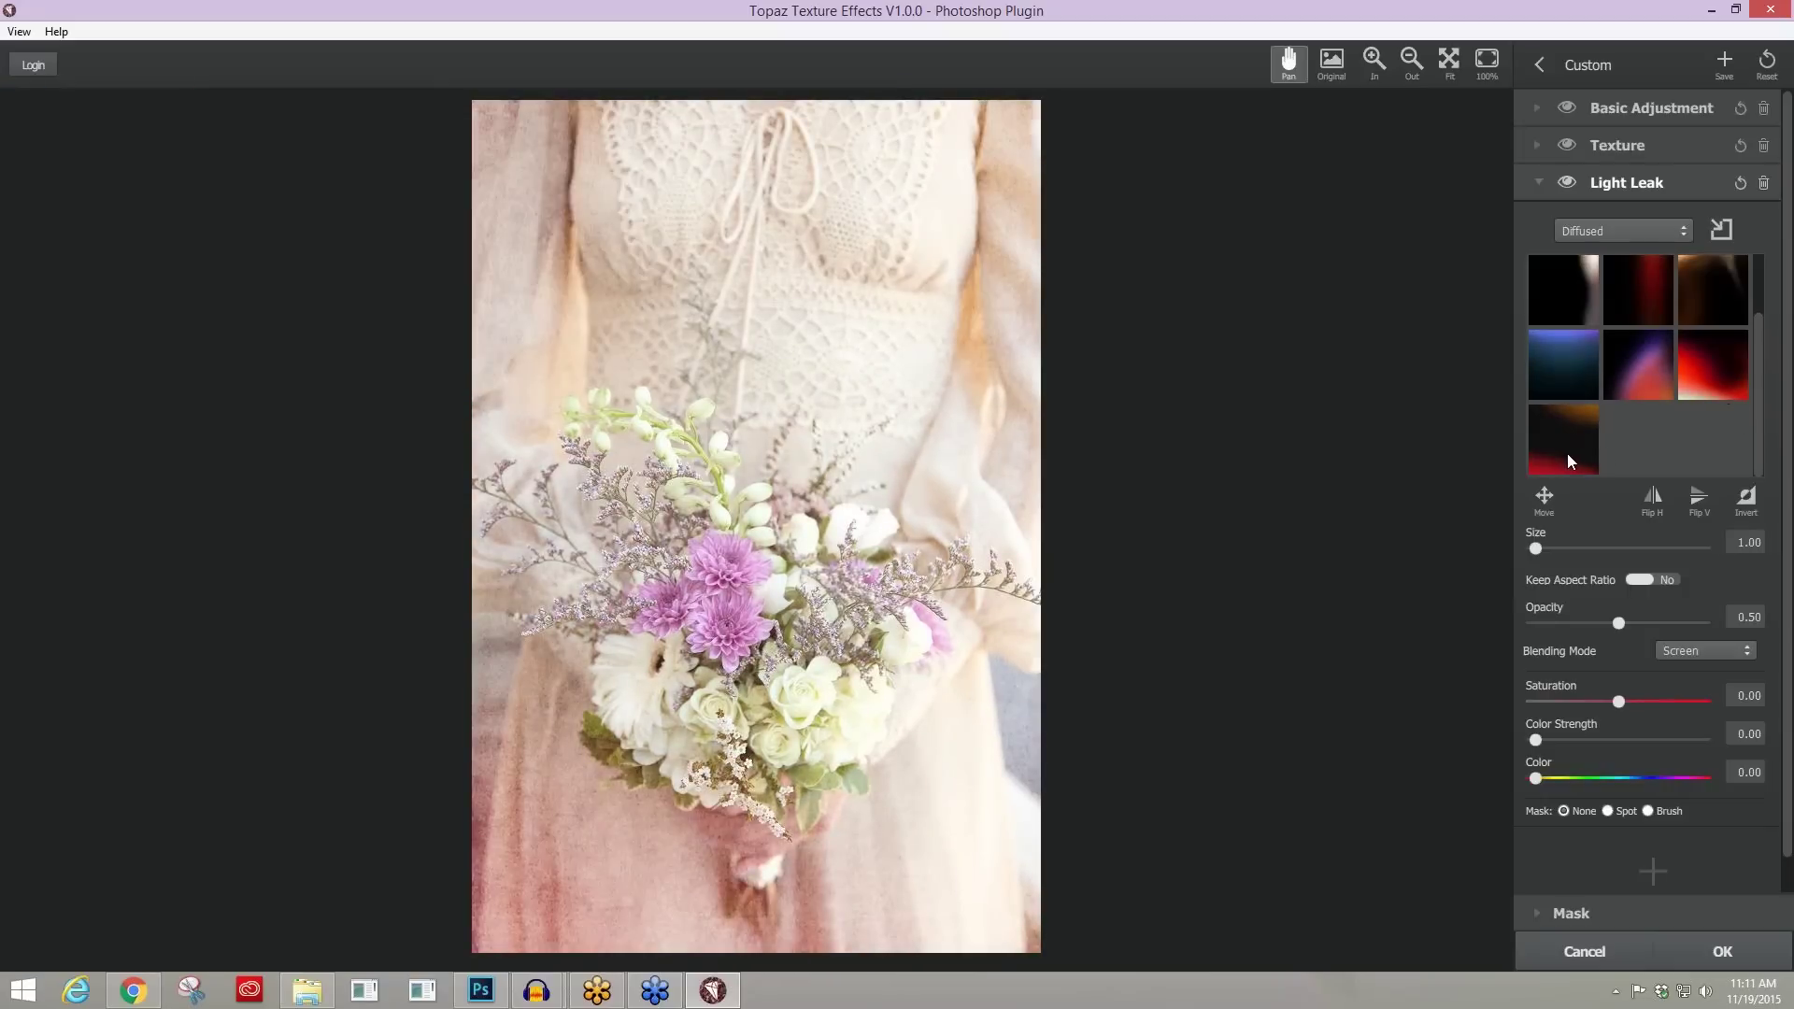
pyautogui.click(1570, 373)
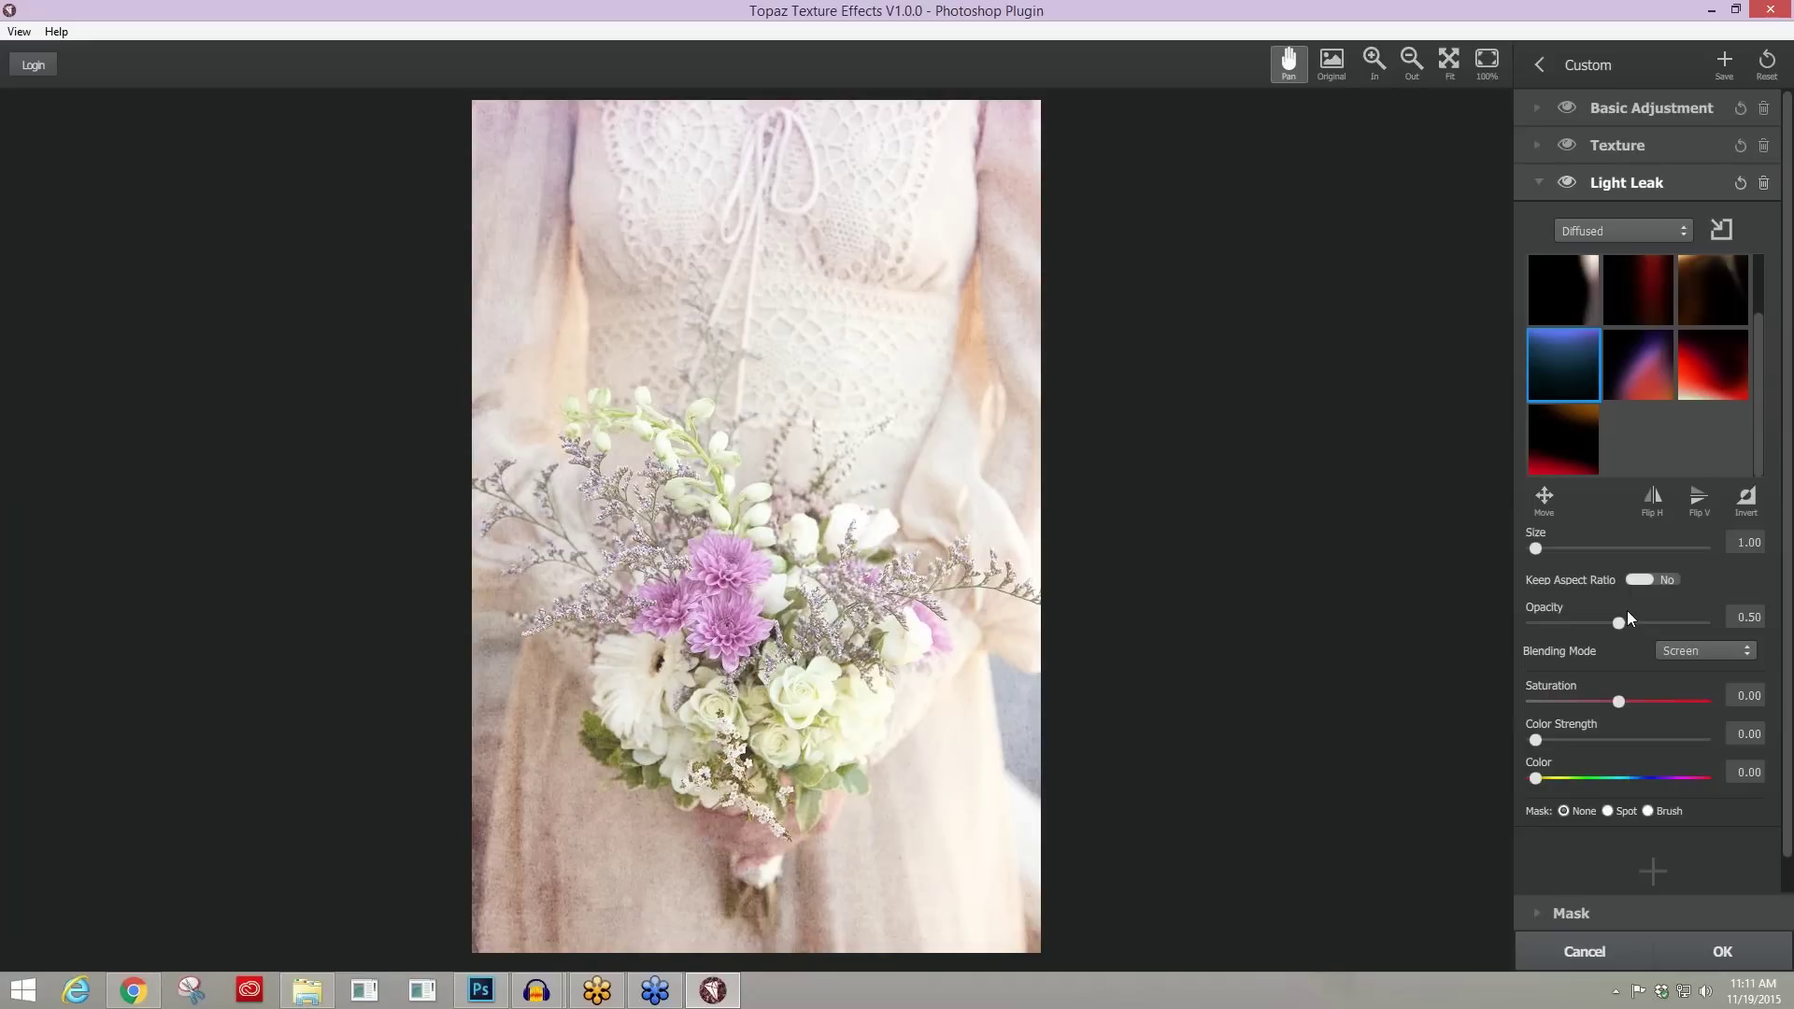
pyautogui.moveTo(1618, 623); pyautogui.dragTo(1695, 624)
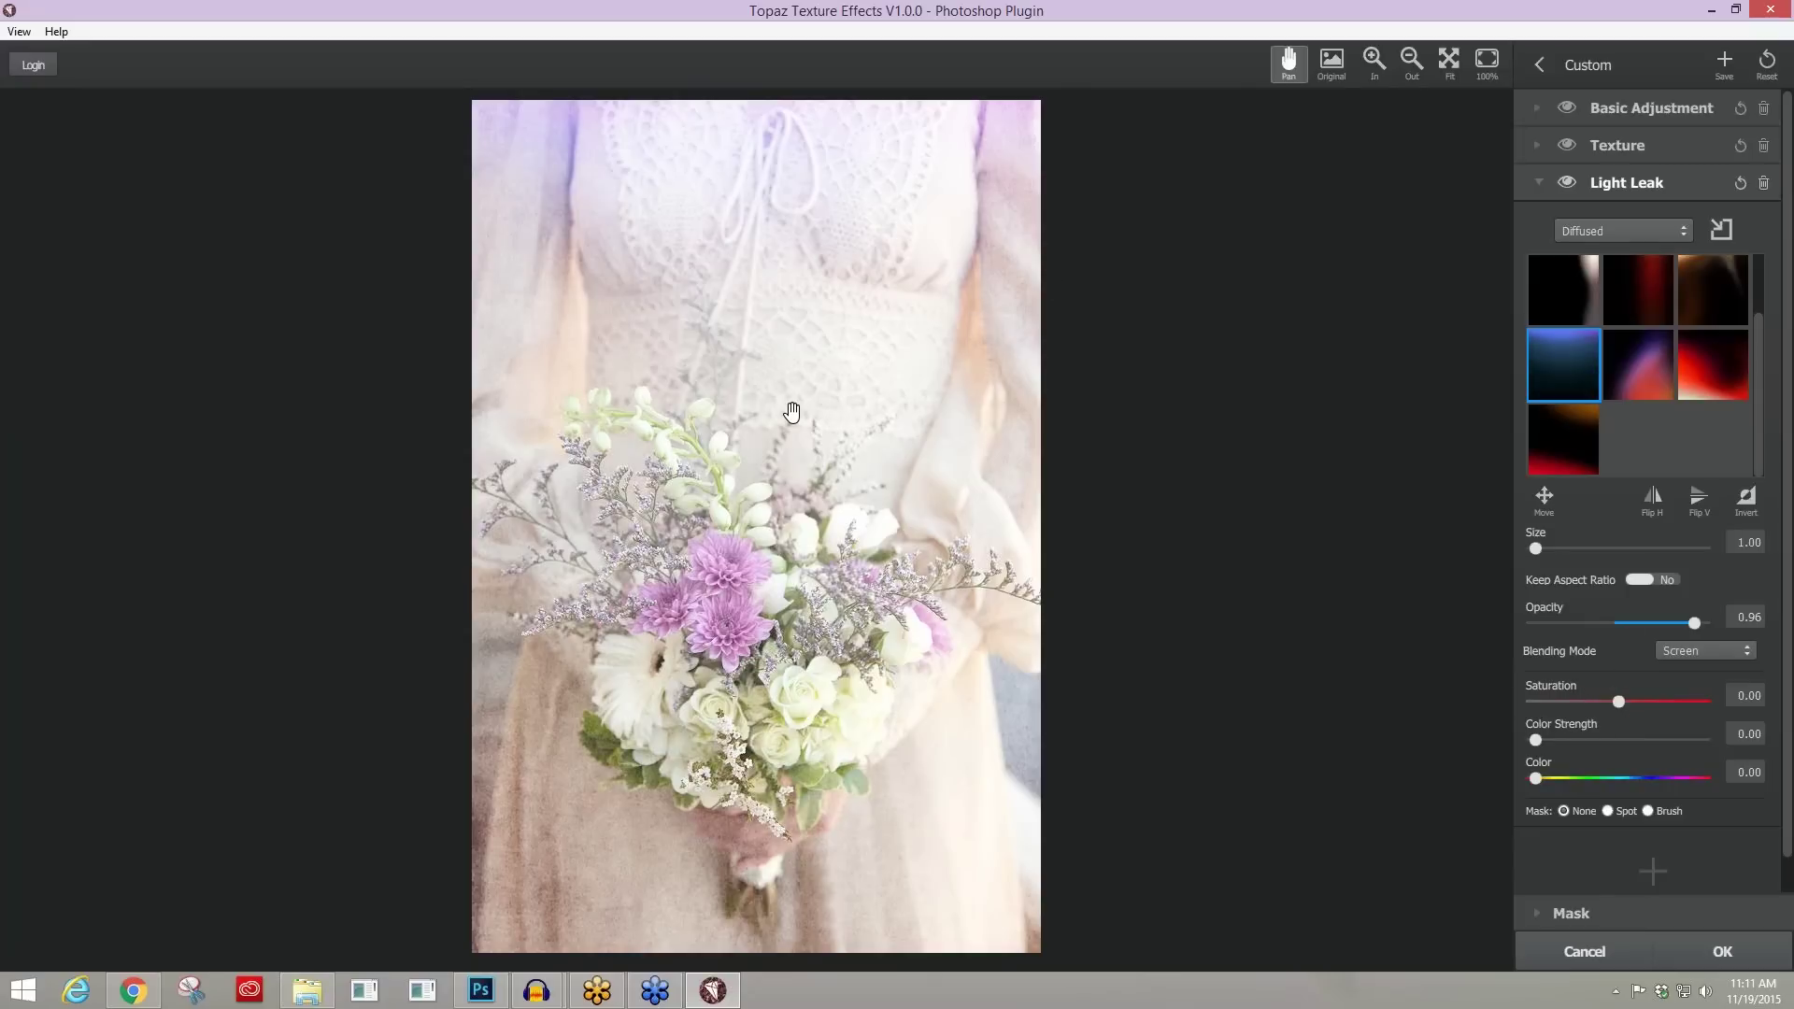
# - Set the light leak's Saturation to -1.00, Color Strength to 0.90 and Color to 0.06, compare the photo without it, and collapse its settings
pyautogui.moveTo(1621, 700); pyautogui.dragTo(1488, 702)
pyautogui.moveTo(1538, 777); pyautogui.dragTo(1611, 740)
pyautogui.click(1566, 184)
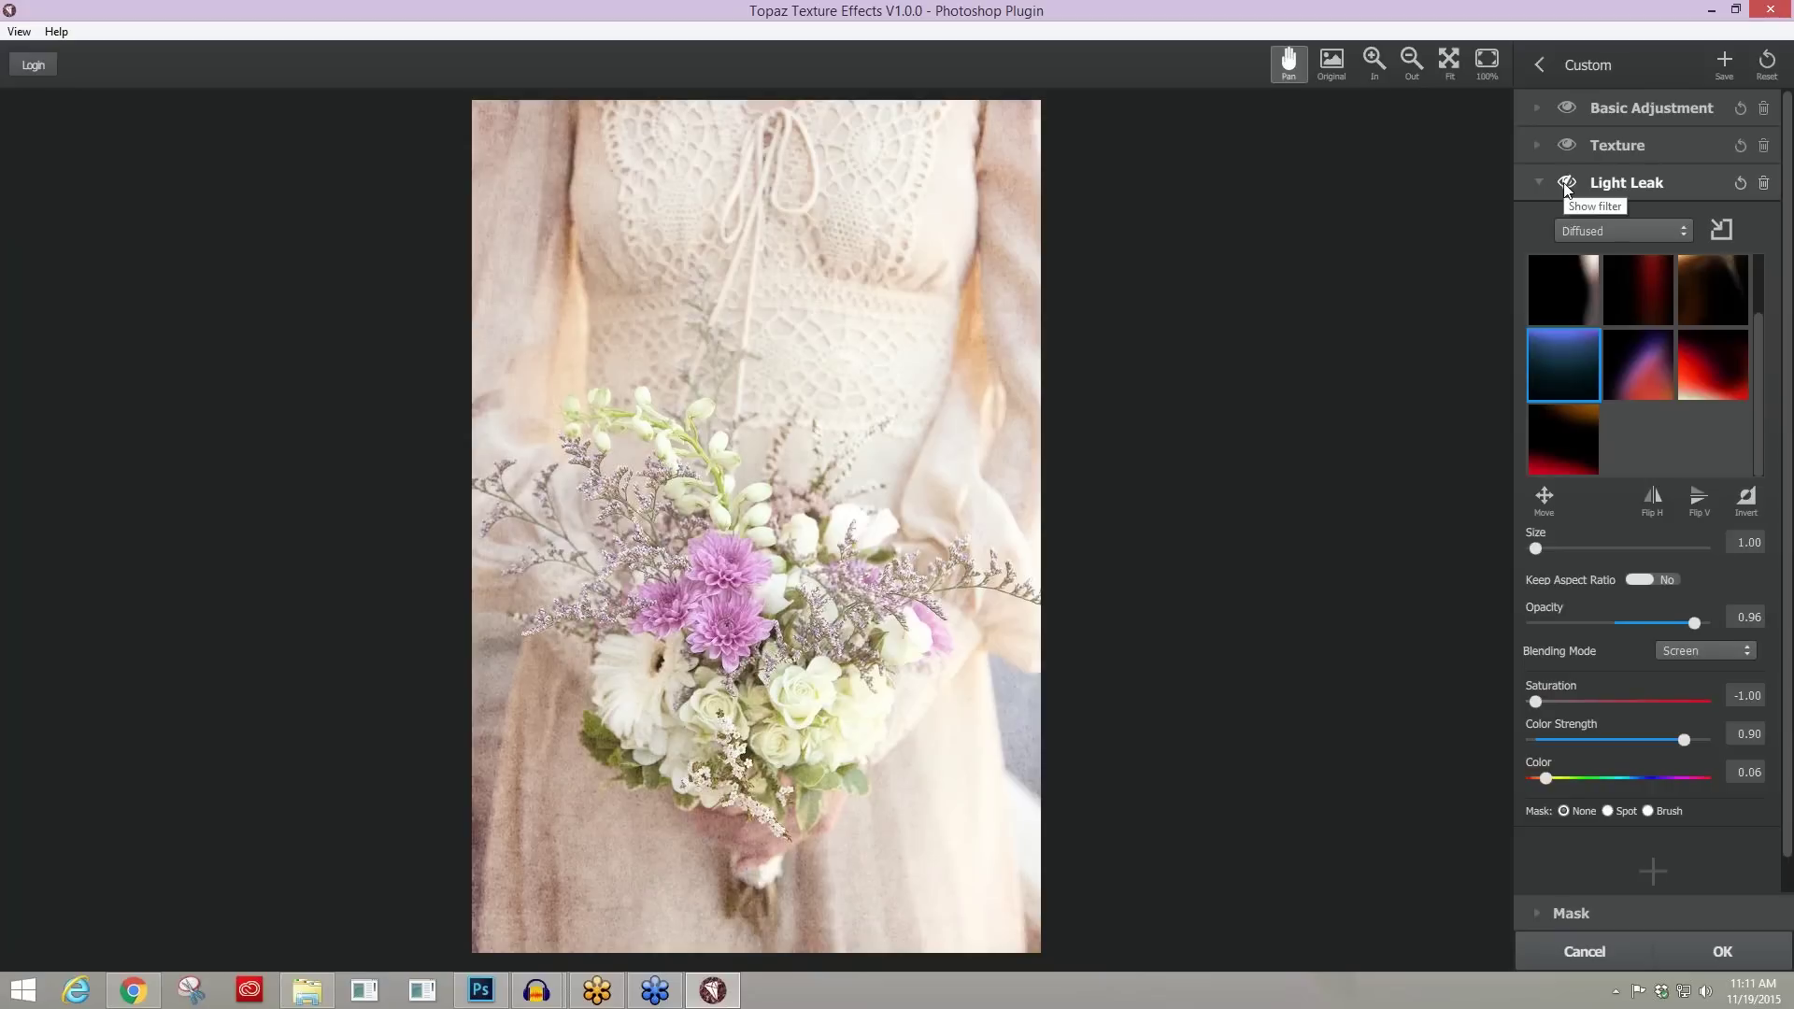
pyautogui.click(1567, 184)
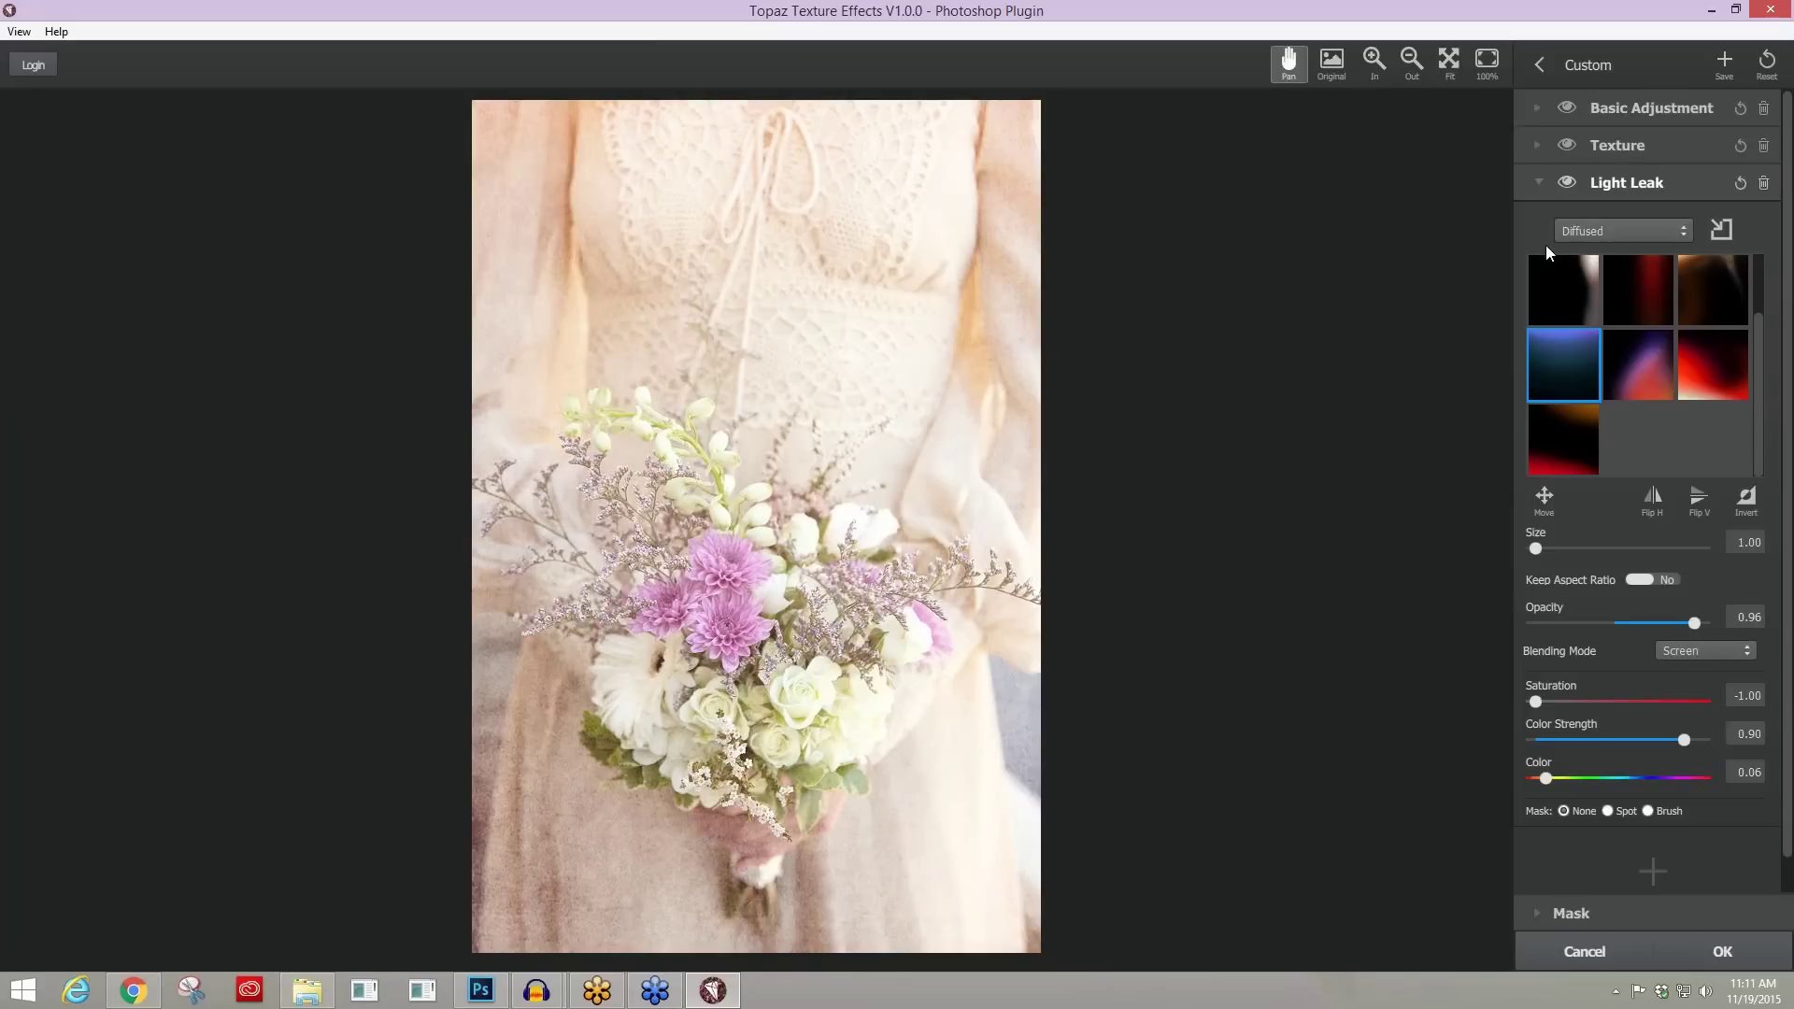
pyautogui.click(1538, 181)
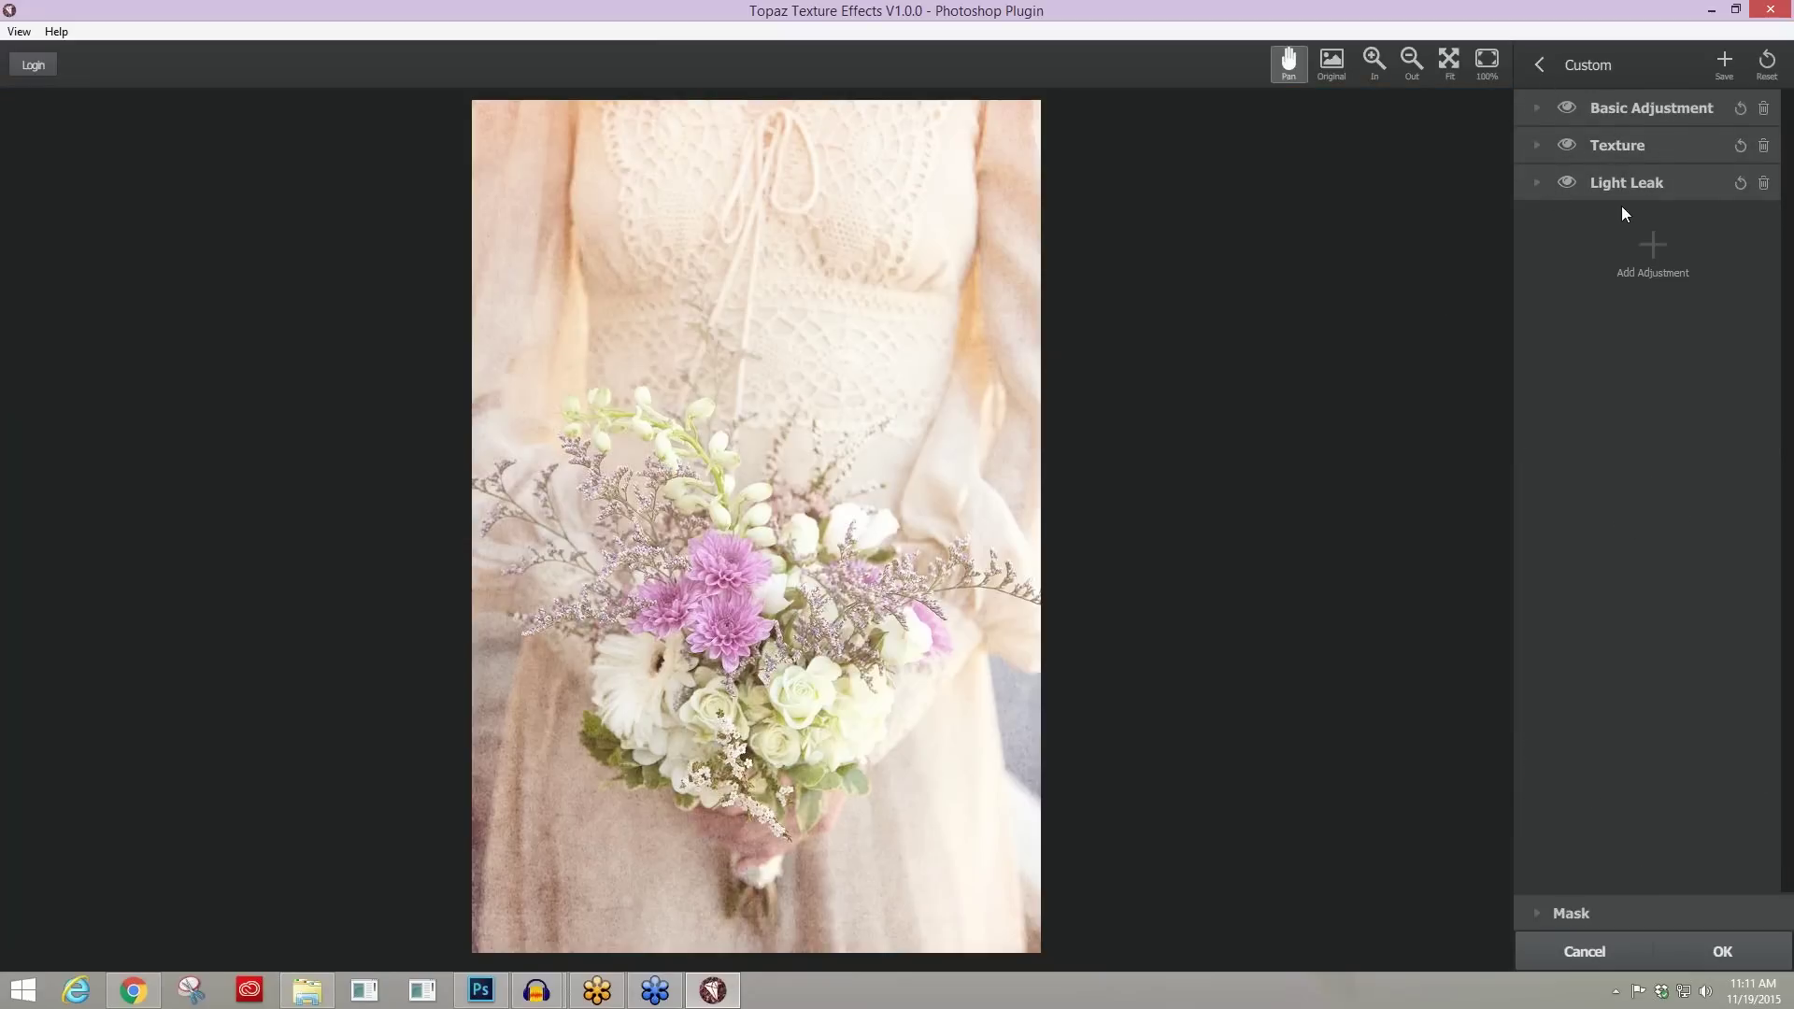
# - Add a Color Overlay adjustment and set its color to the light pink #ffd7fd
pyautogui.click(1647, 254)
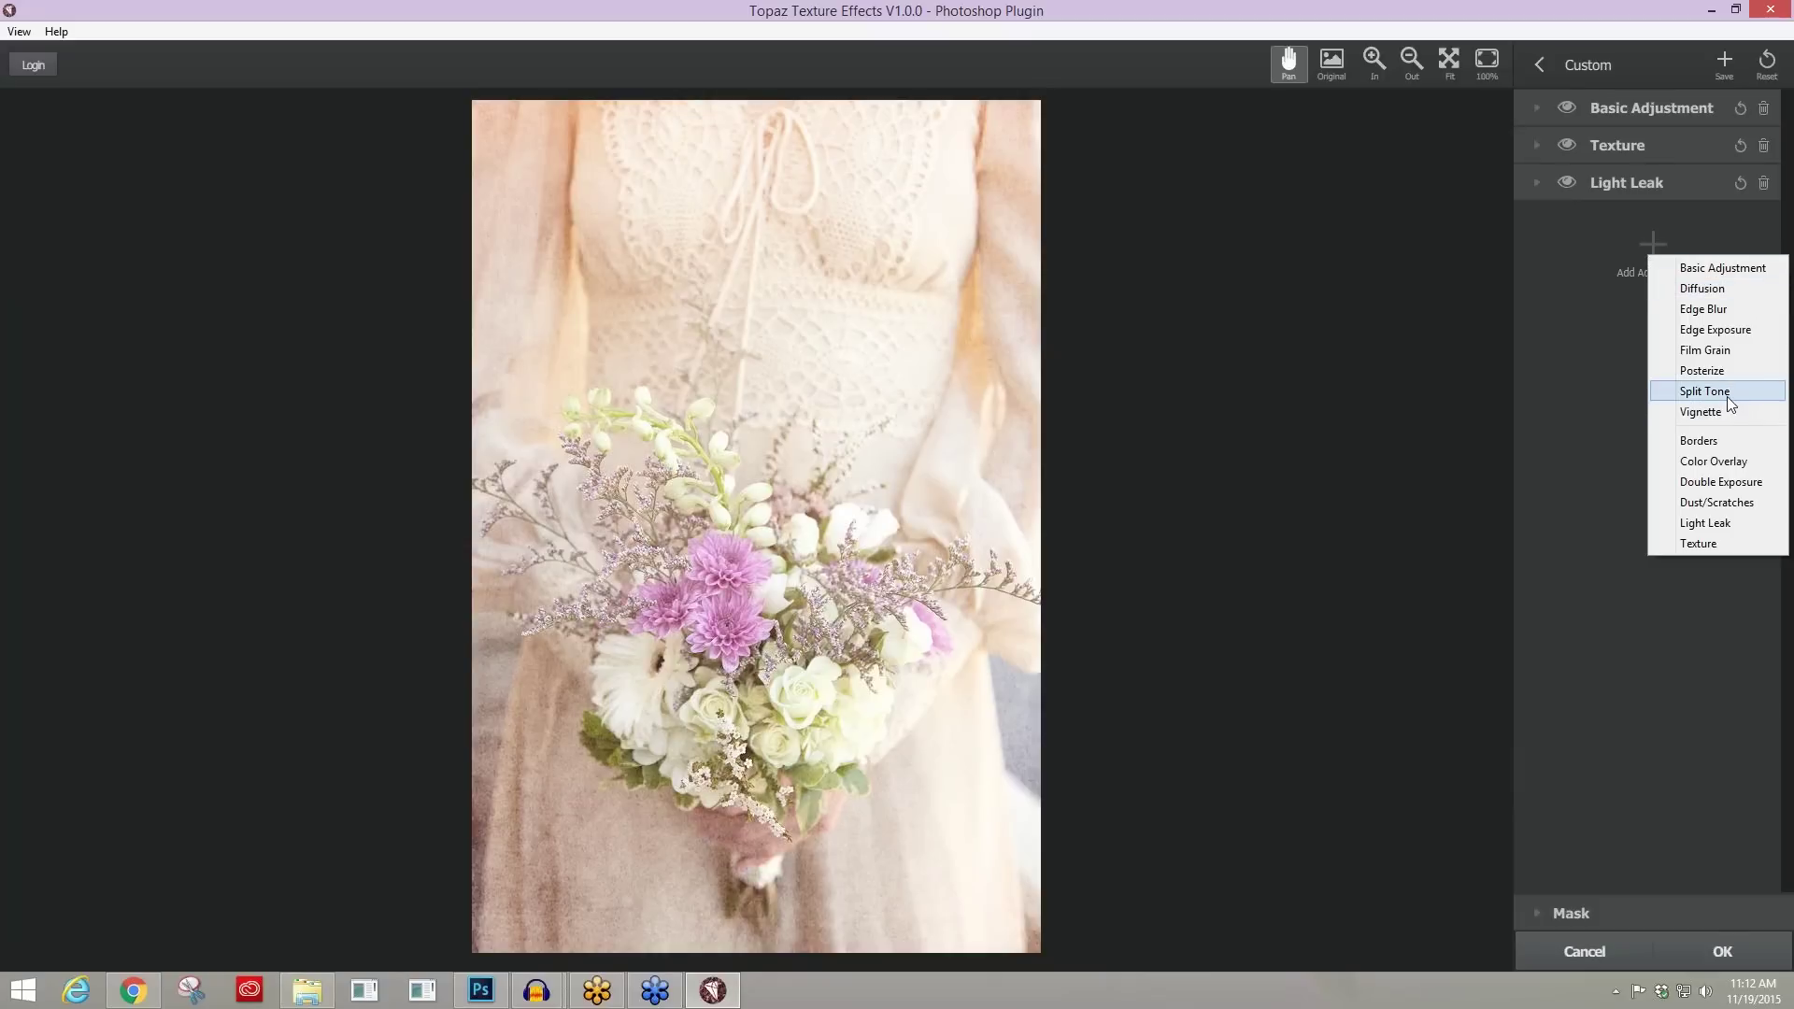
pyautogui.click(1719, 462)
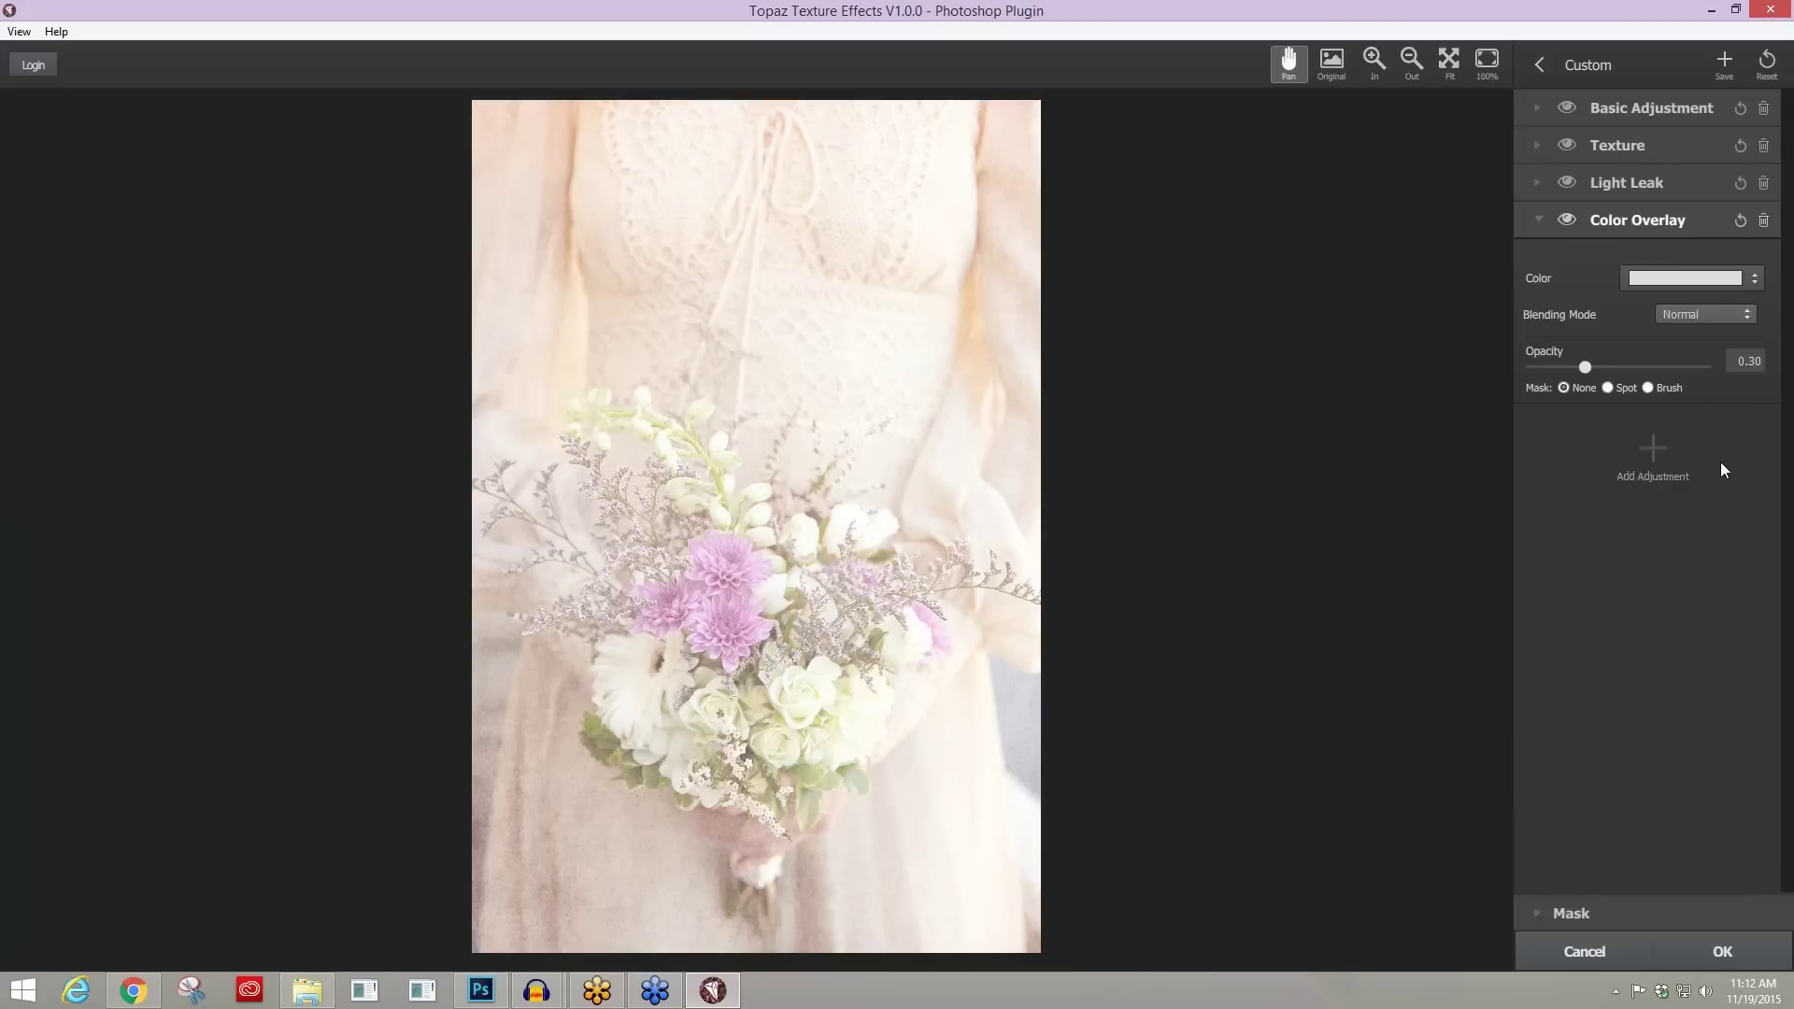
pyautogui.click(1673, 282)
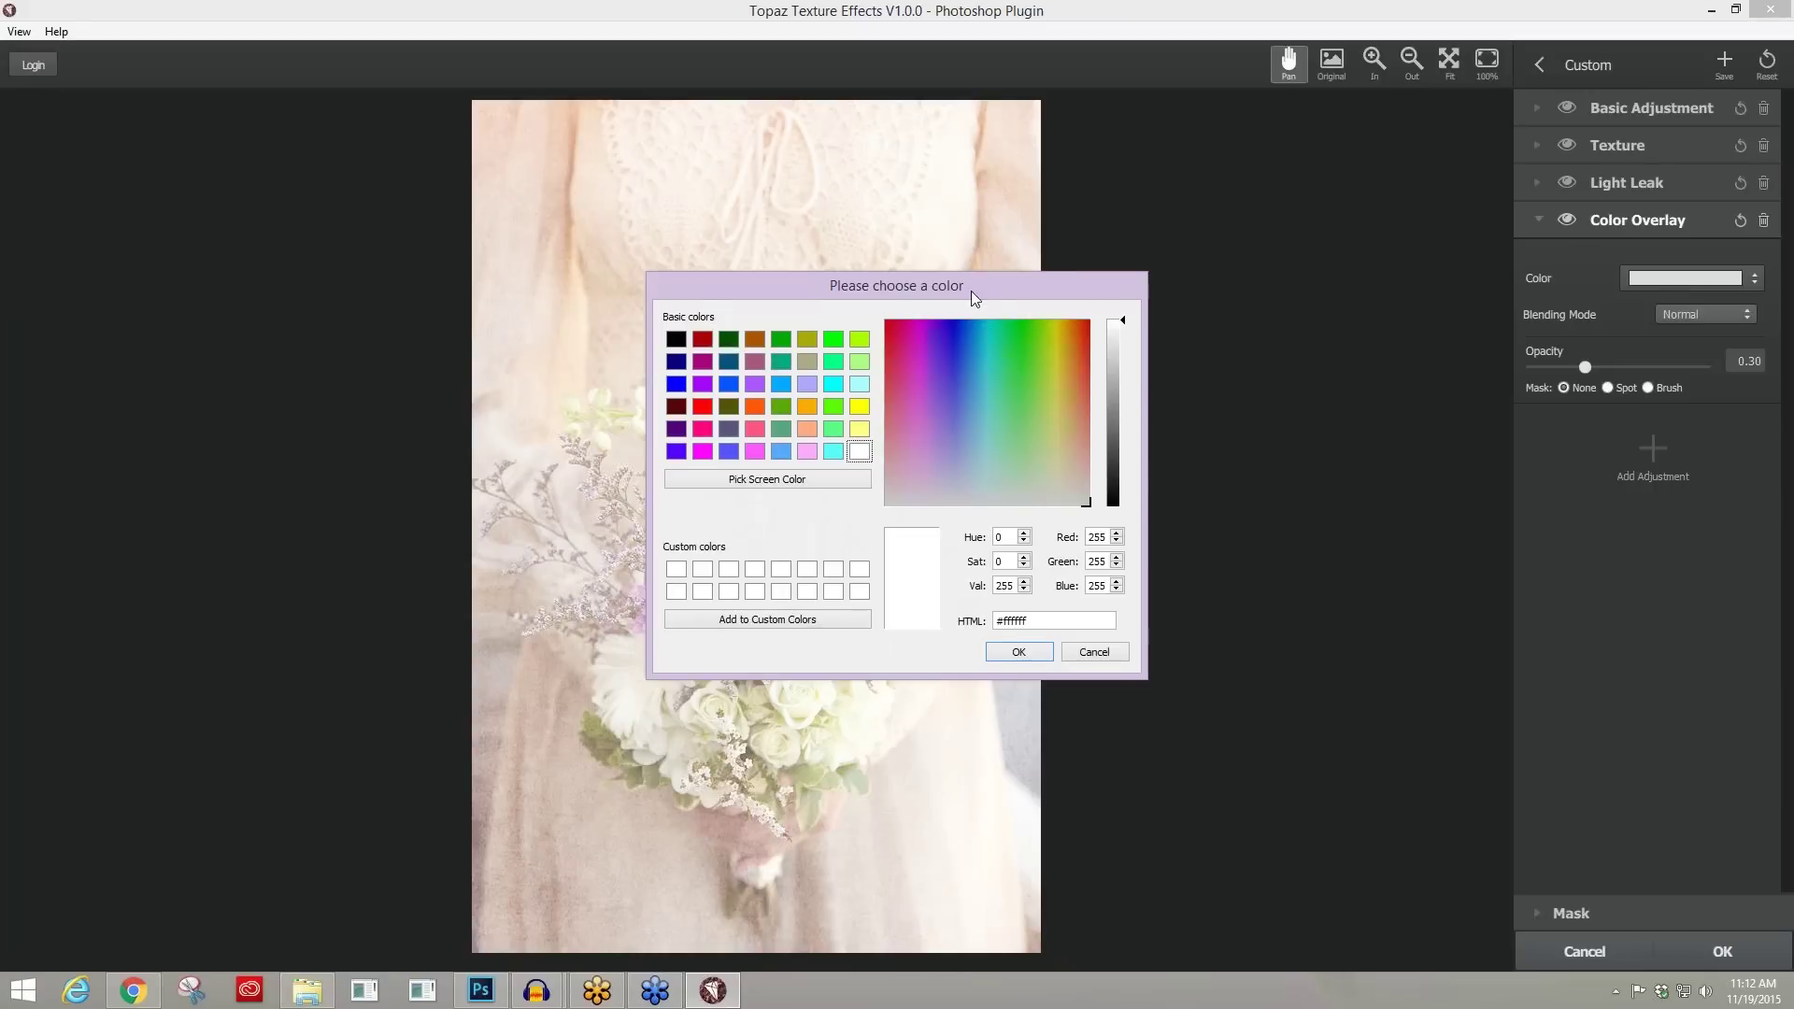
pyautogui.moveTo(972, 289); pyautogui.dragTo(1288, 218)
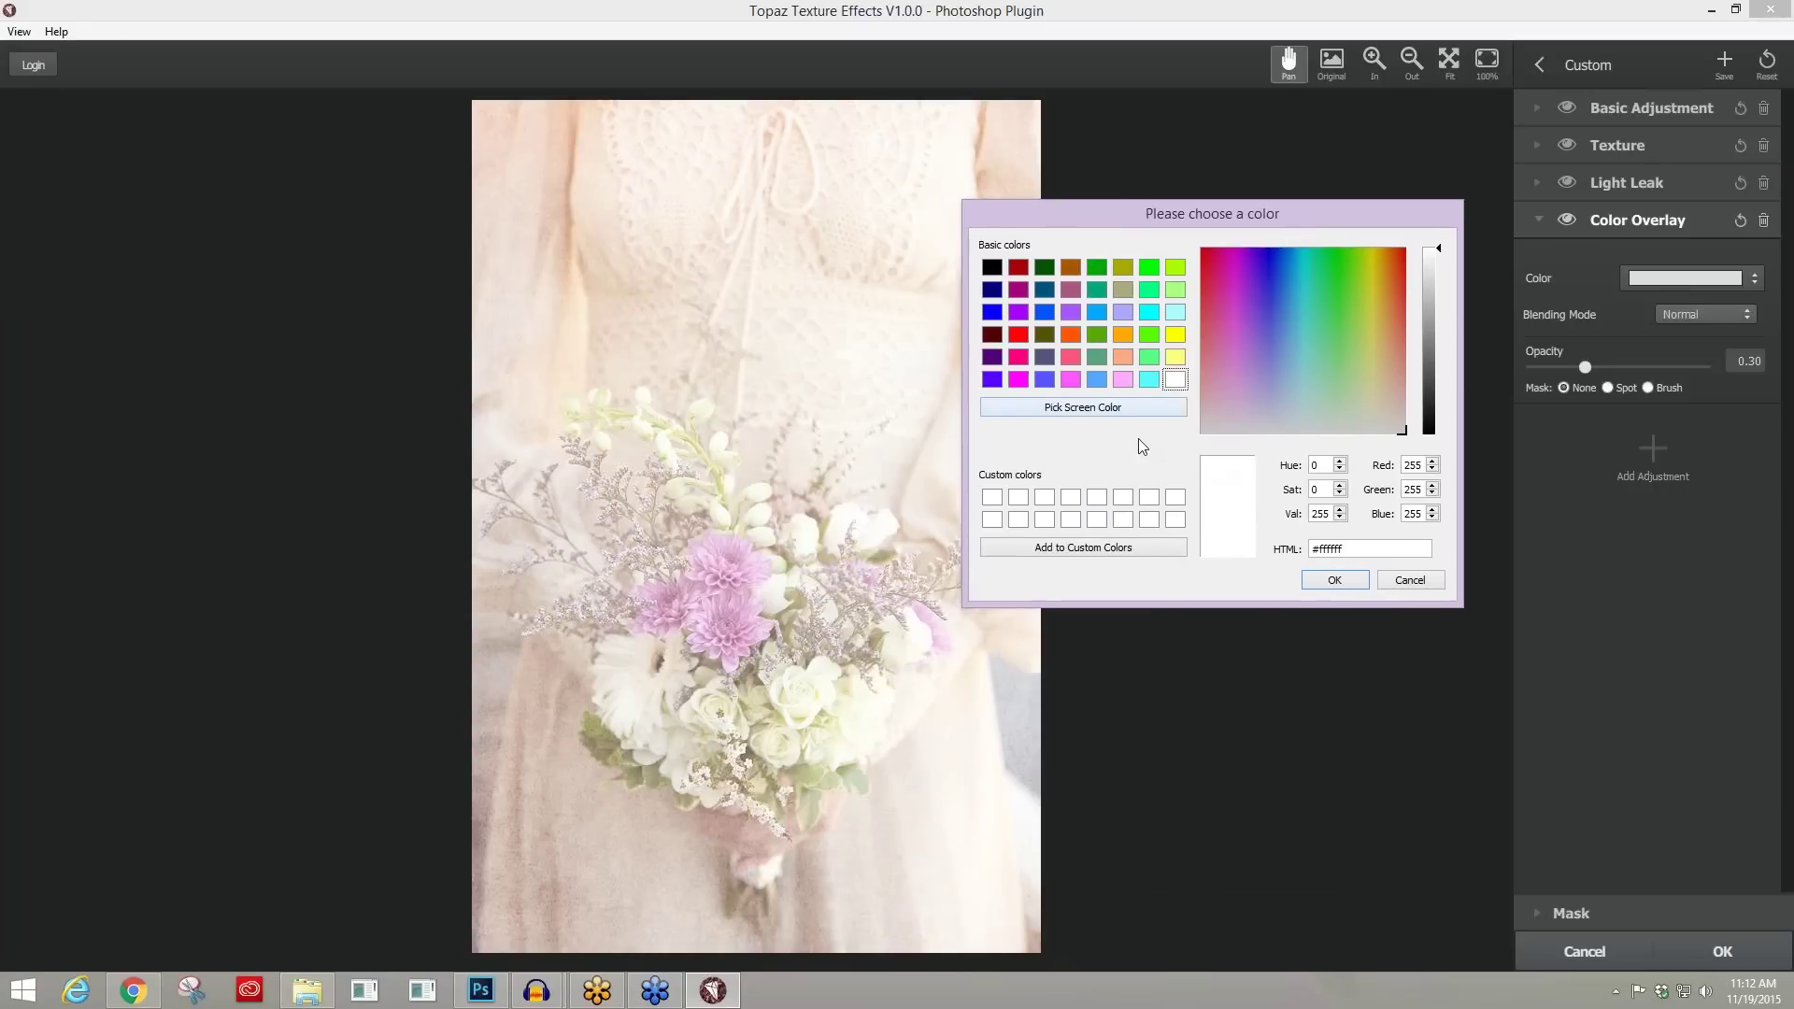
pyautogui.click(1122, 356)
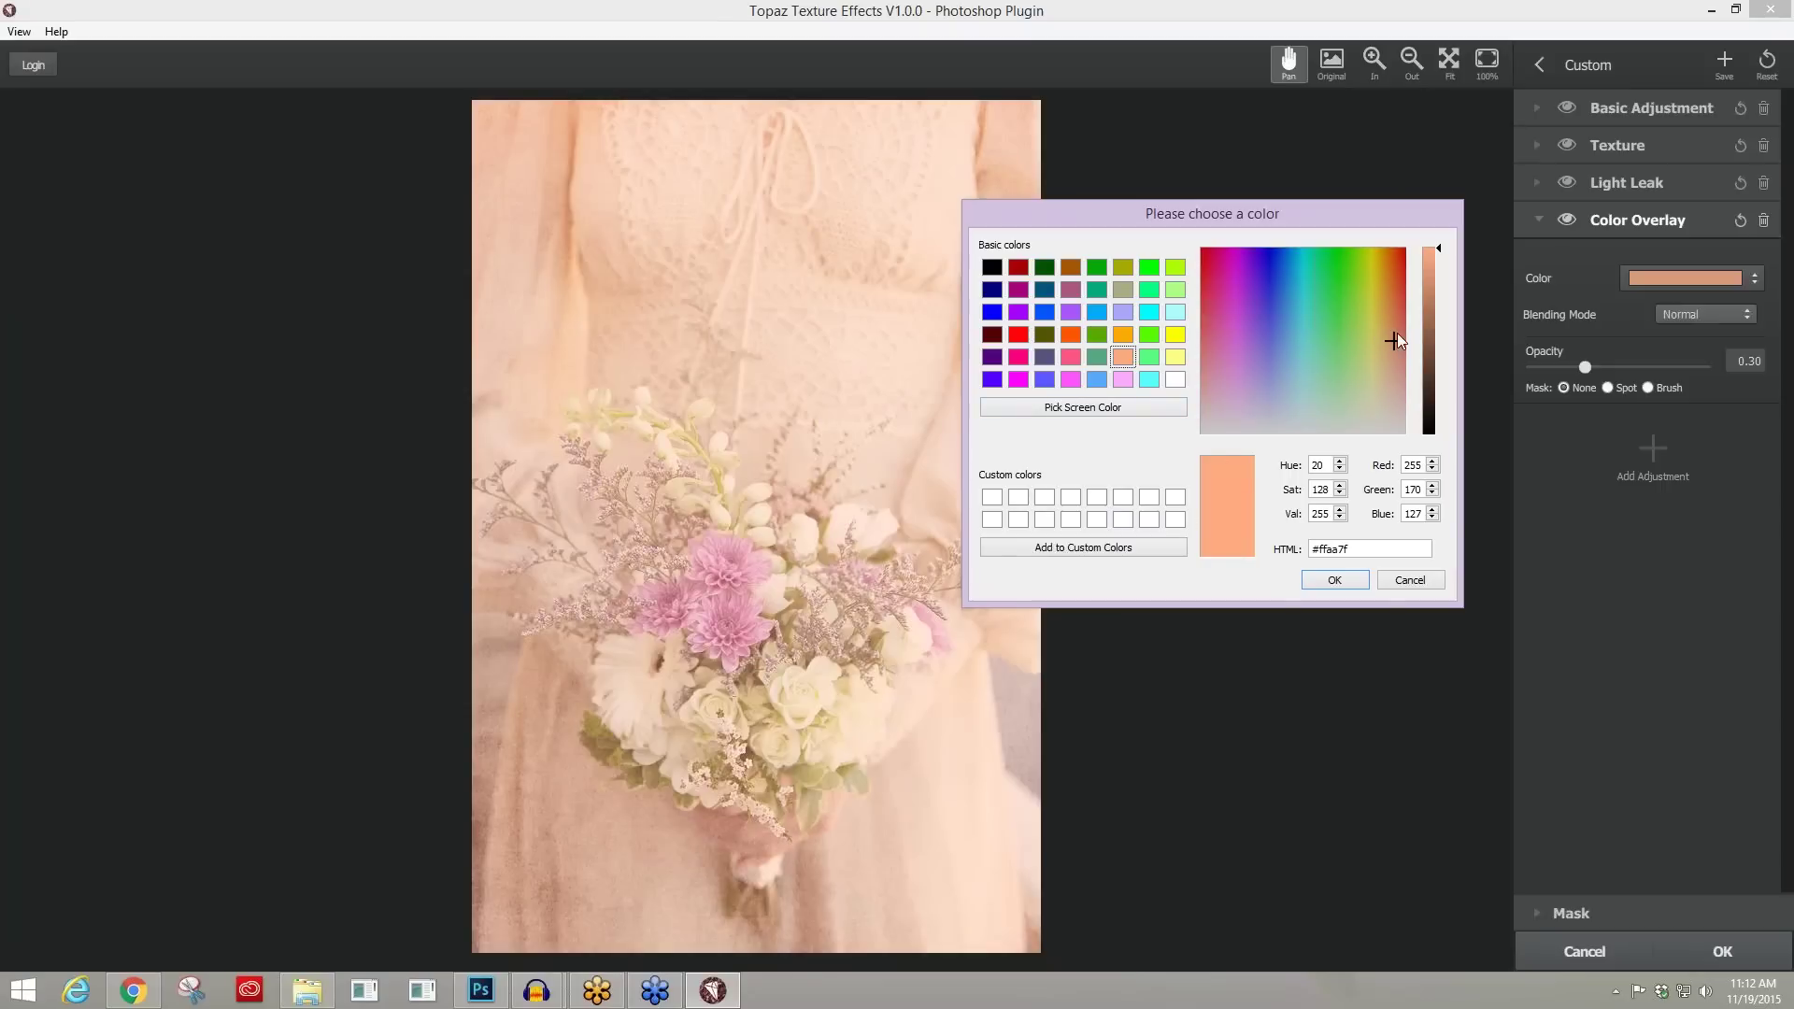
pyautogui.moveTo(1394, 343); pyautogui.dragTo(1233, 406)
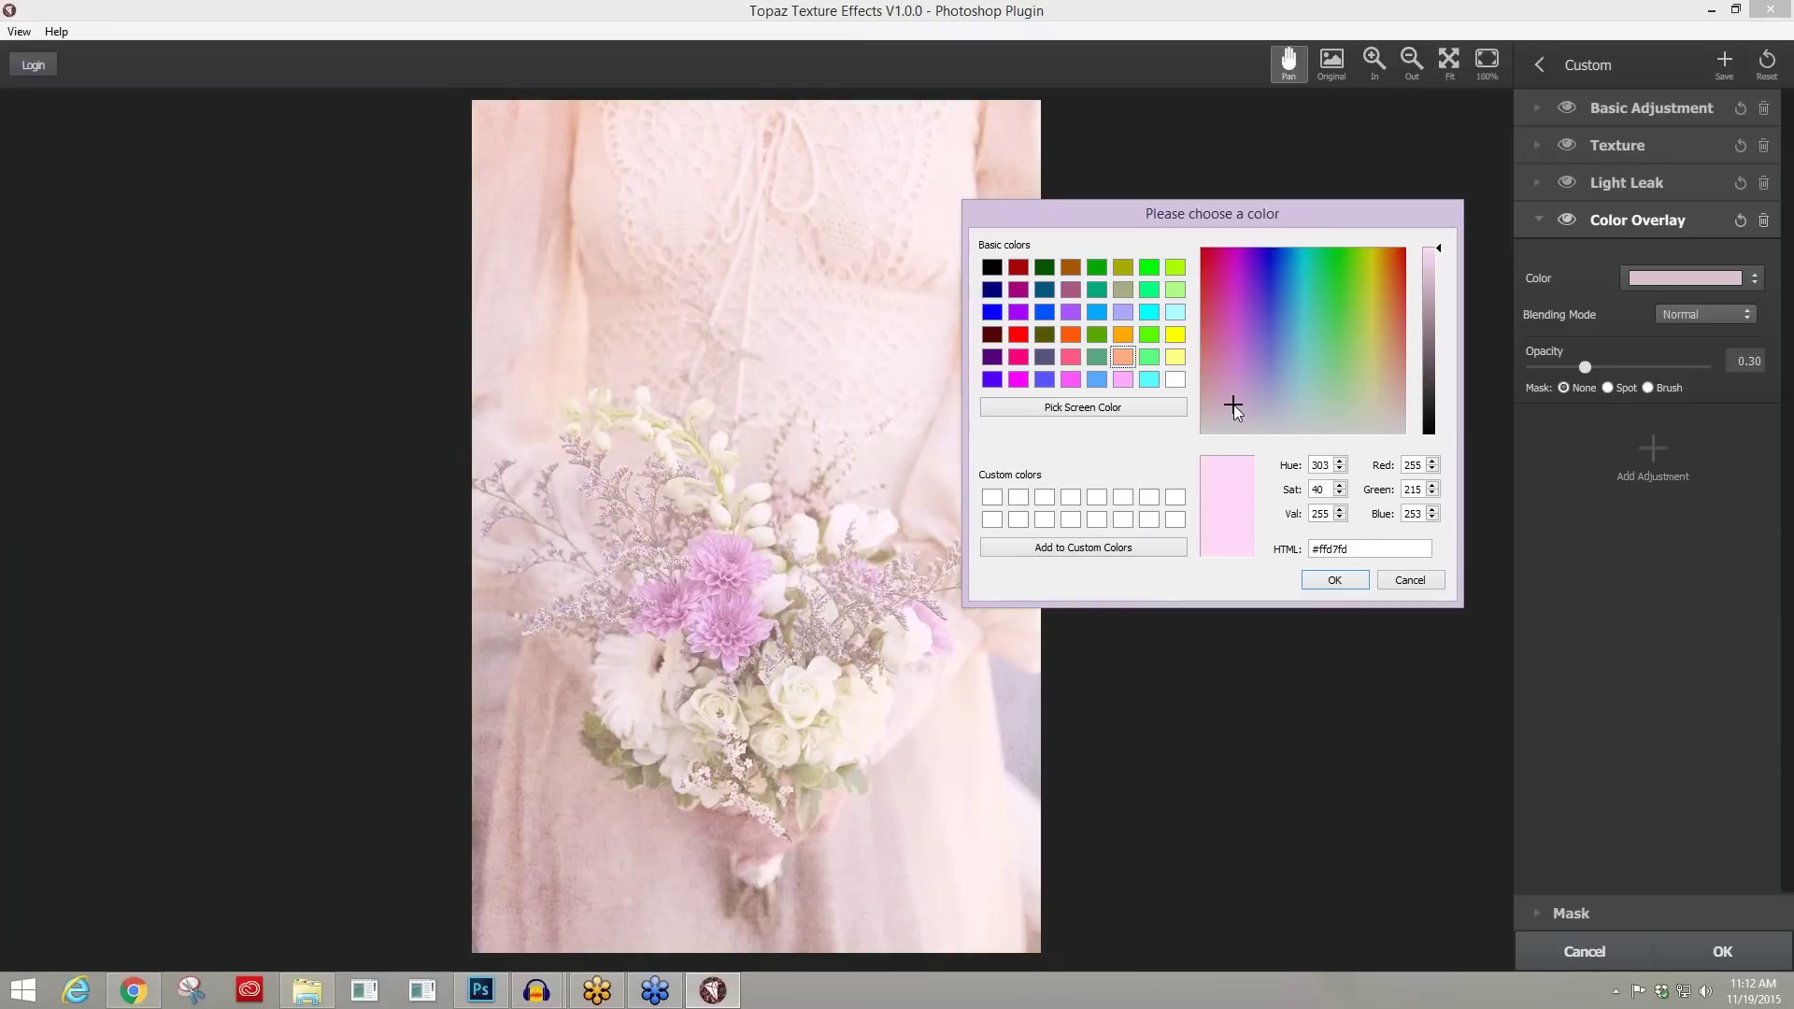
pyautogui.click(1336, 580)
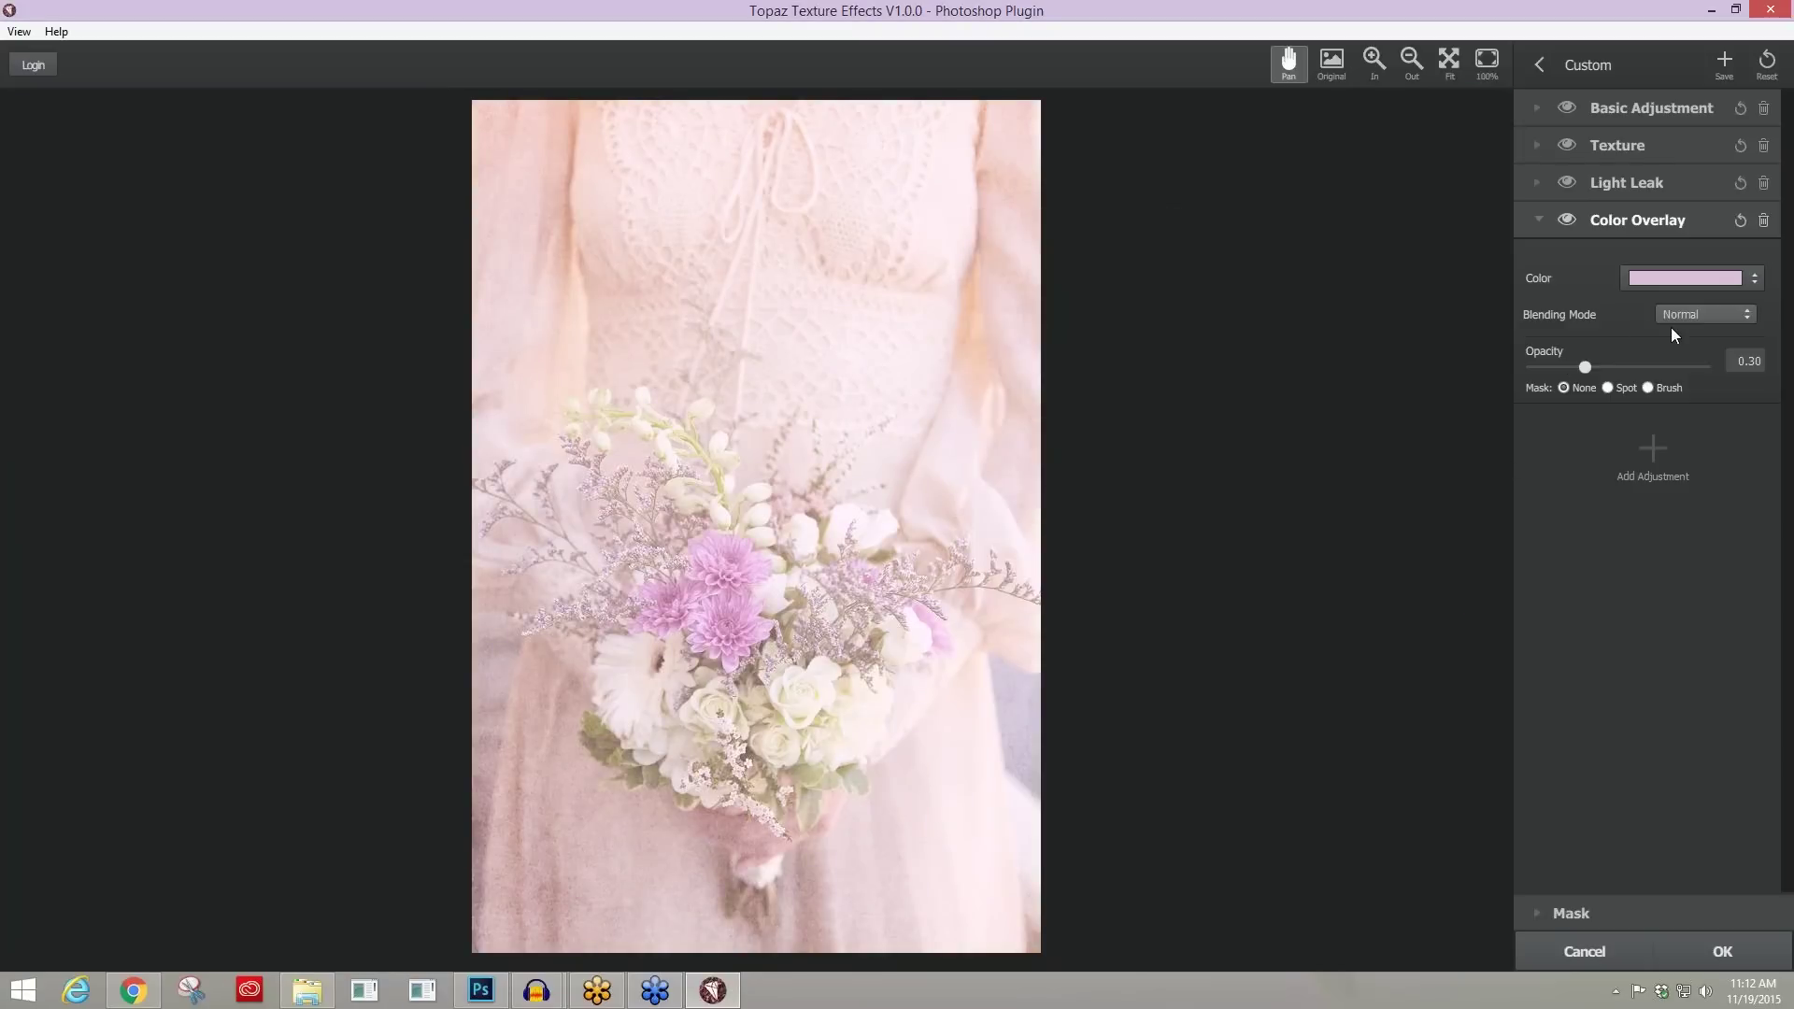
# - Set the Color Overlay's Opacity to 0.61 and its blending mode to Color Burn
pyautogui.click(1693, 313)
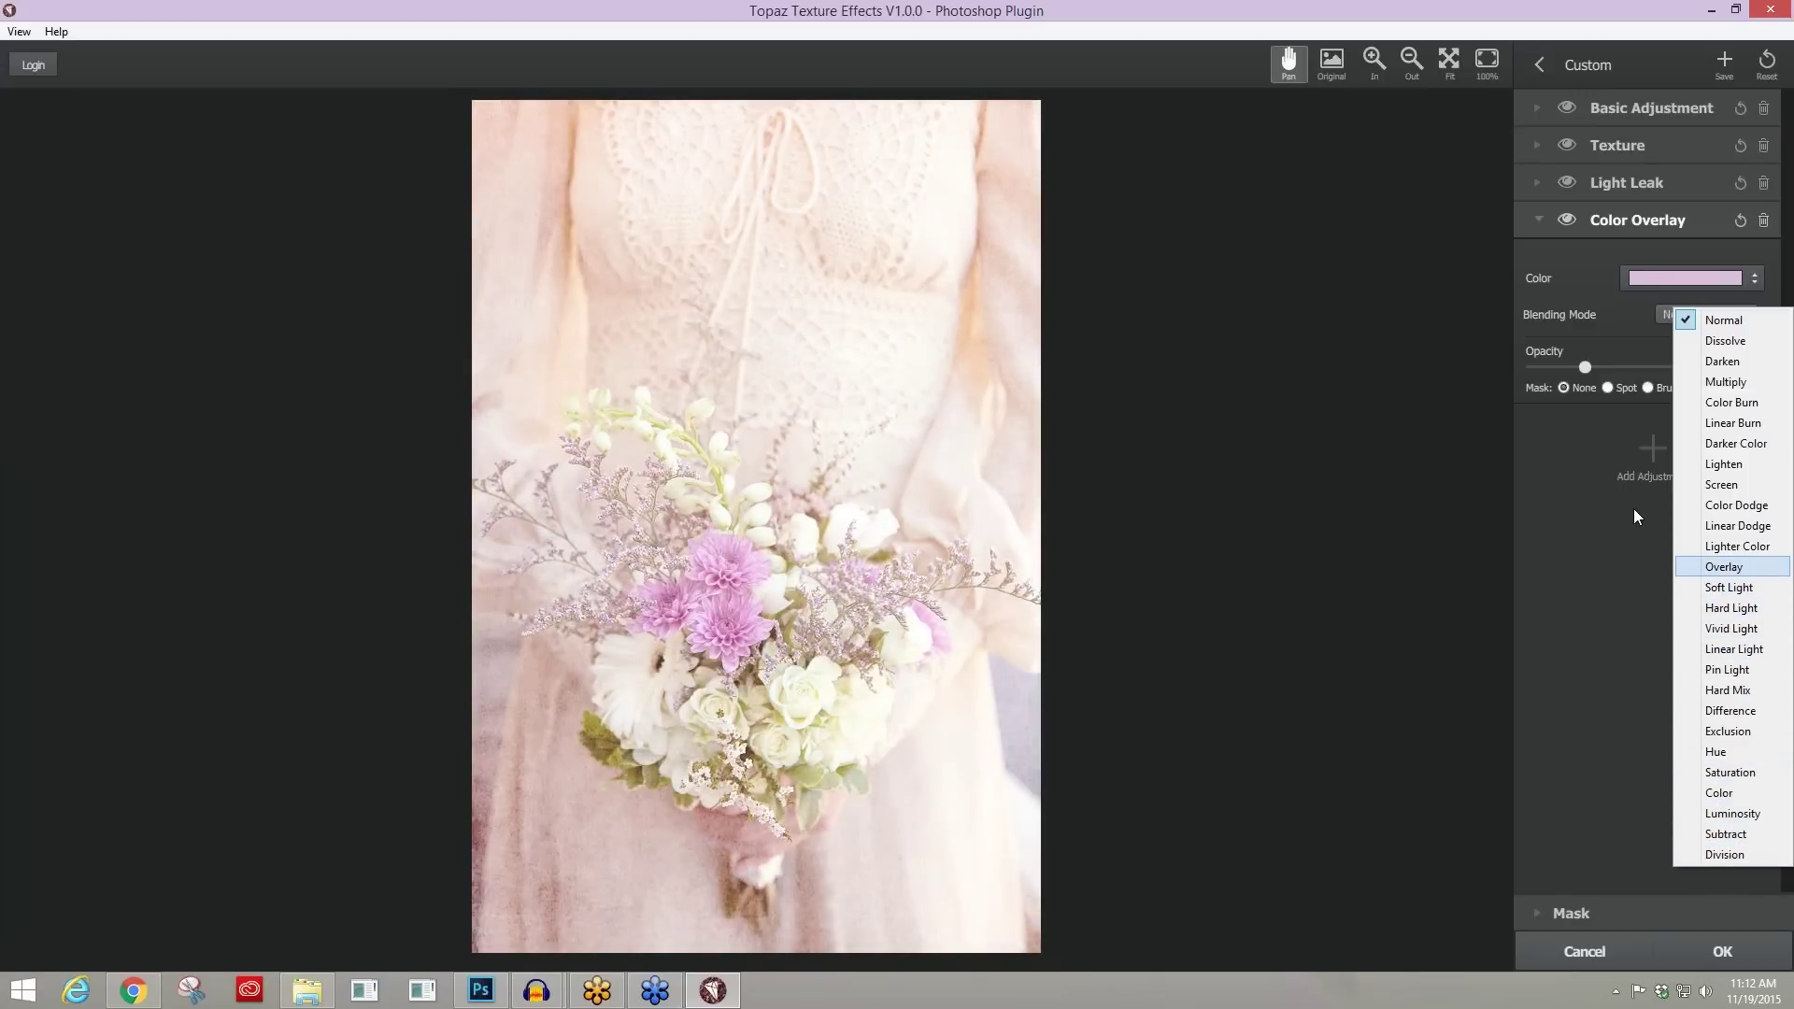
pyautogui.click(1594, 587)
pyautogui.moveTo(1592, 367)
pyautogui.mouseDown()
pyautogui.moveTo(1649, 366)
pyautogui.moveTo(1635, 373)
pyautogui.mouseUp()
pyautogui.click(1694, 311)
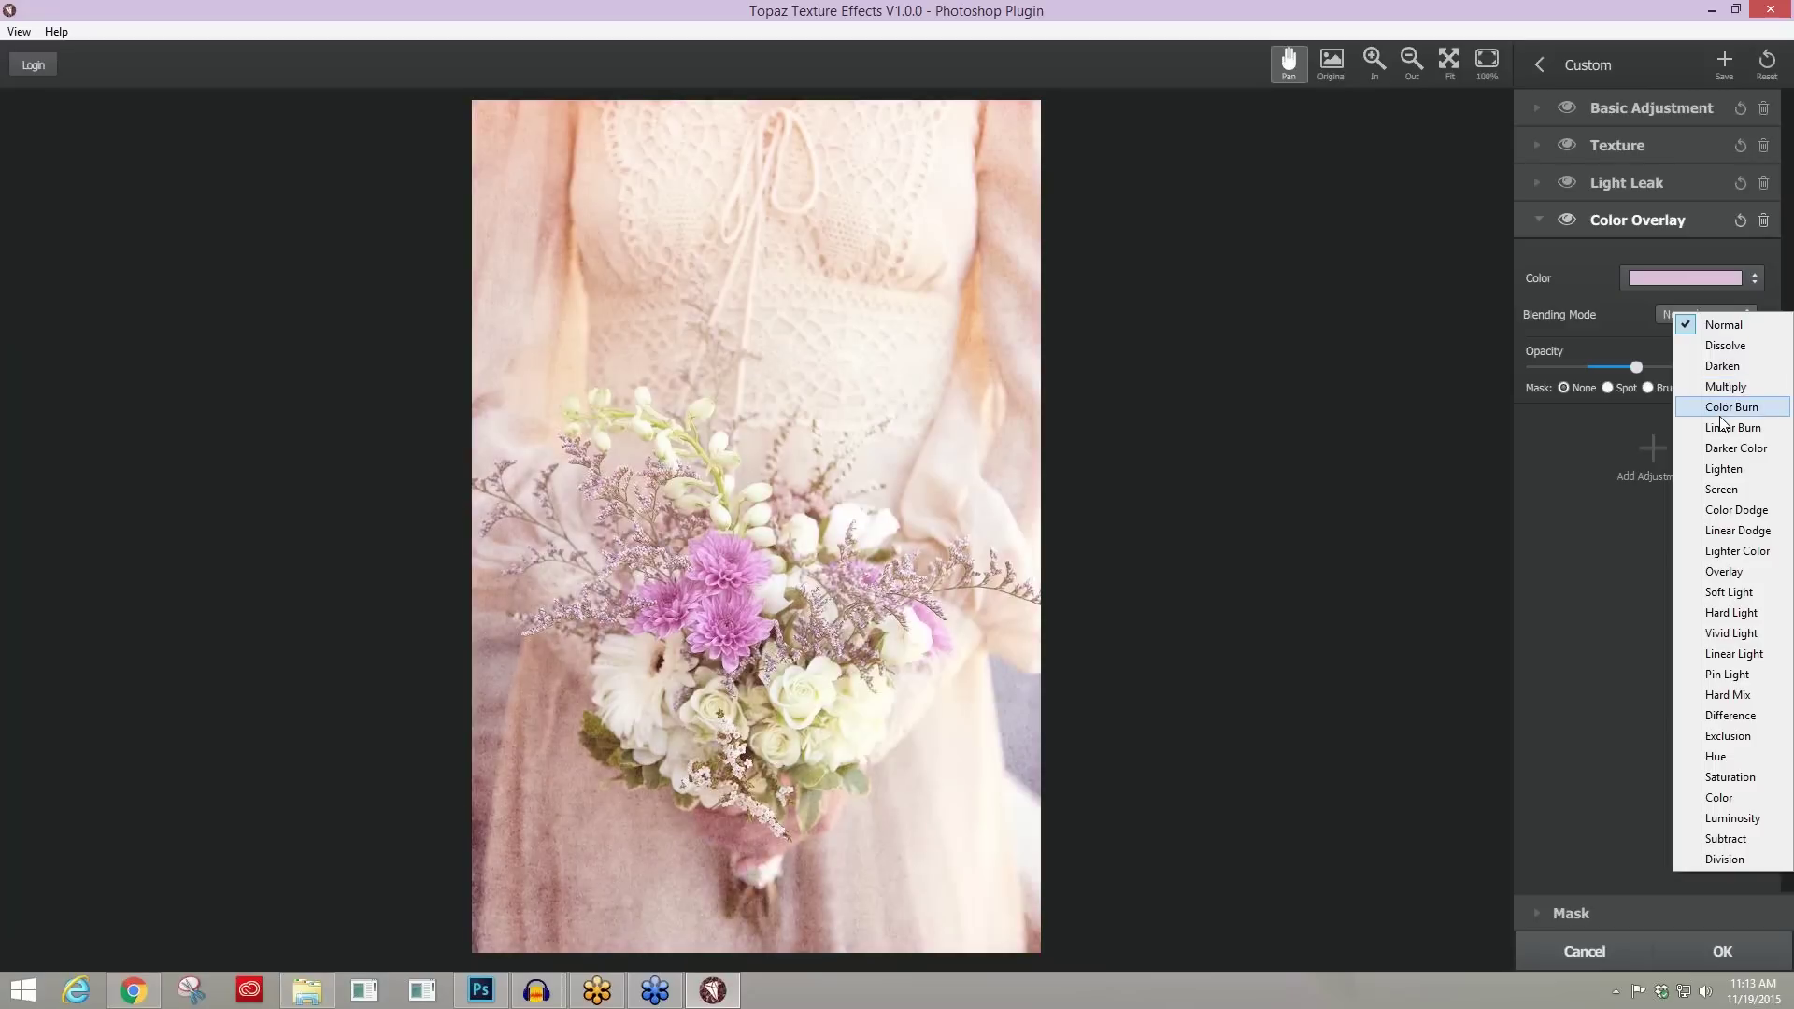
pyautogui.click(1730, 409)
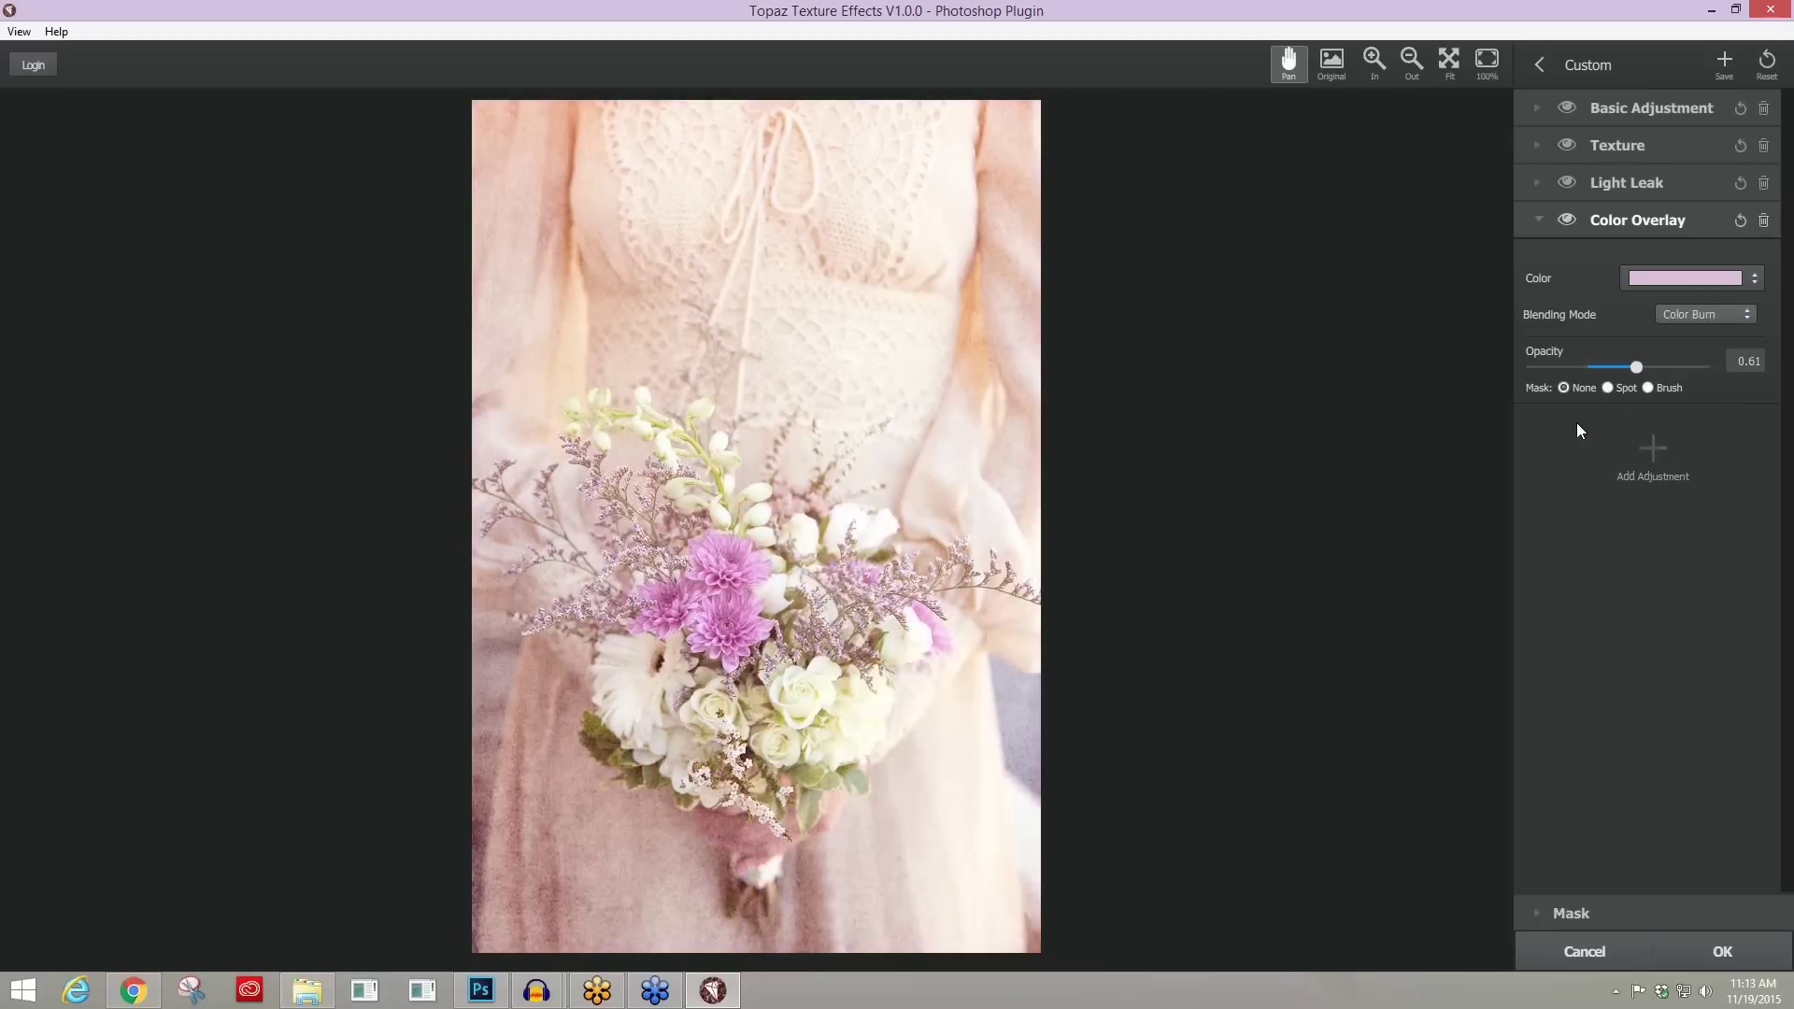
# - Set the Color Overlay's Opacity to 0.59 and add an Edge Blur adjustment
pyautogui.moveTo(1635, 367); pyautogui.dragTo(1665, 368)
pyautogui.moveTo(1682, 370); pyautogui.dragTo(1617, 368)
pyautogui.click(1655, 451)
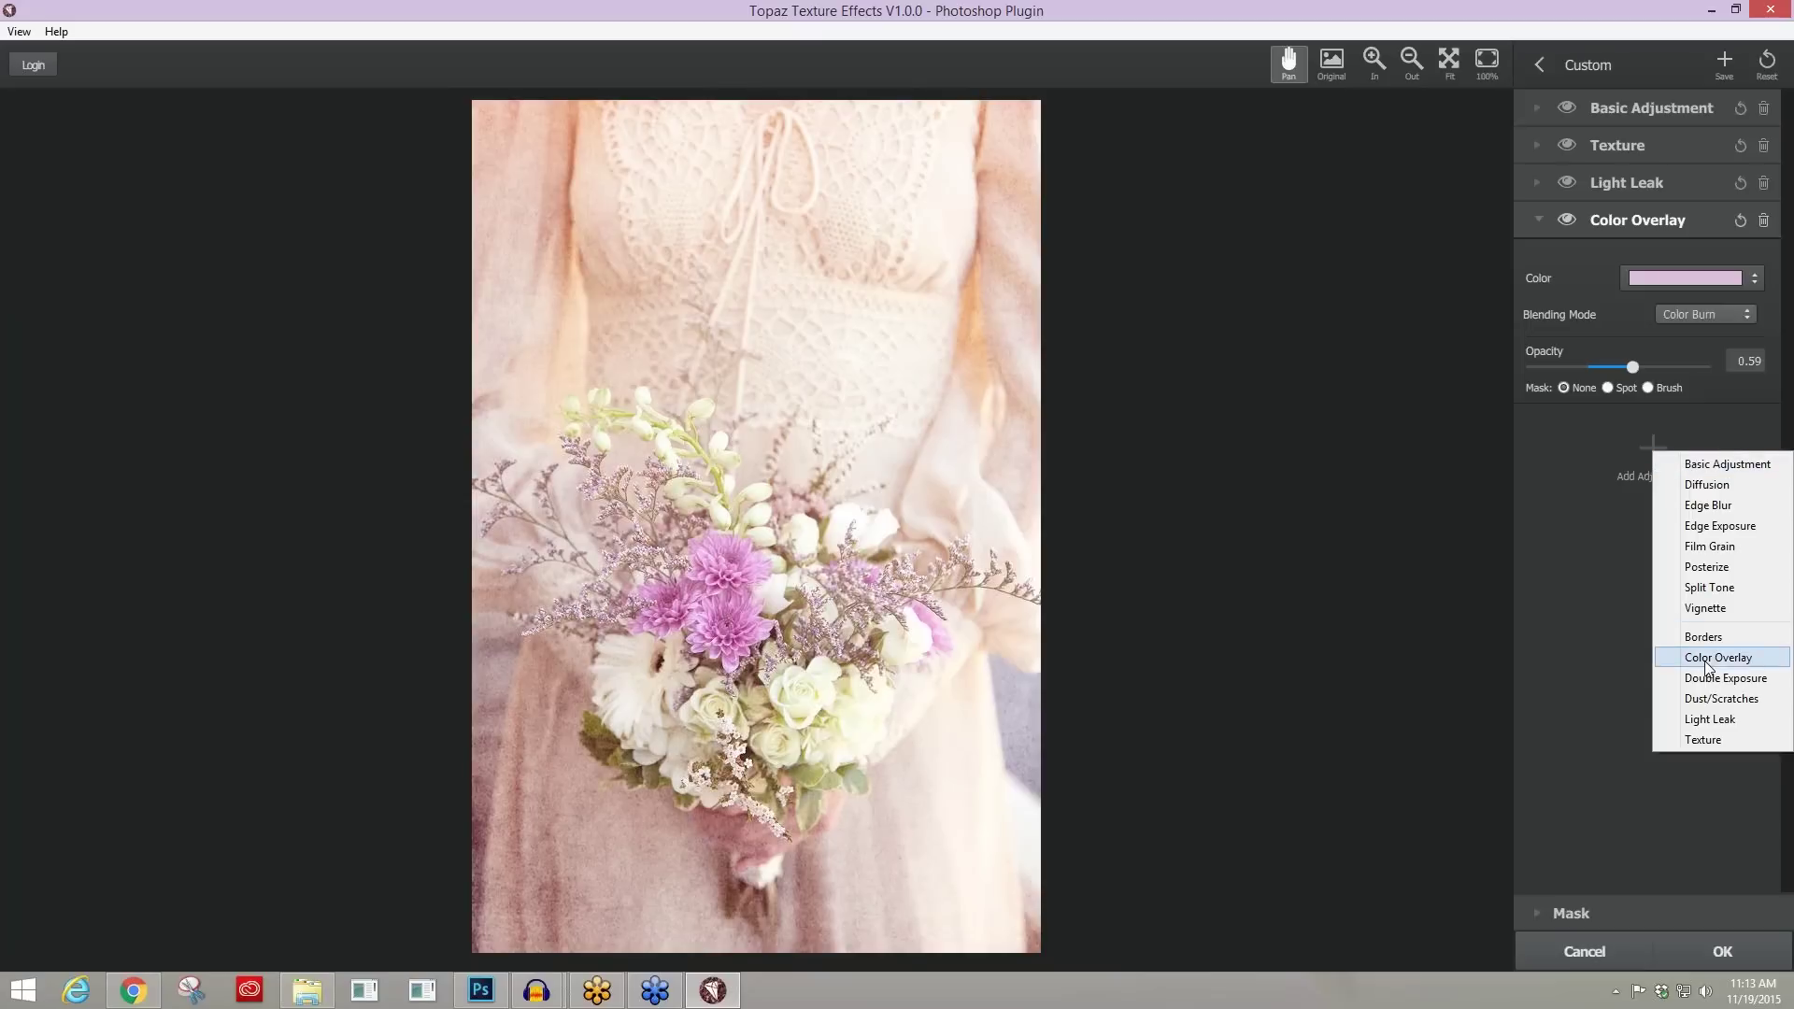
pyautogui.click(1717, 503)
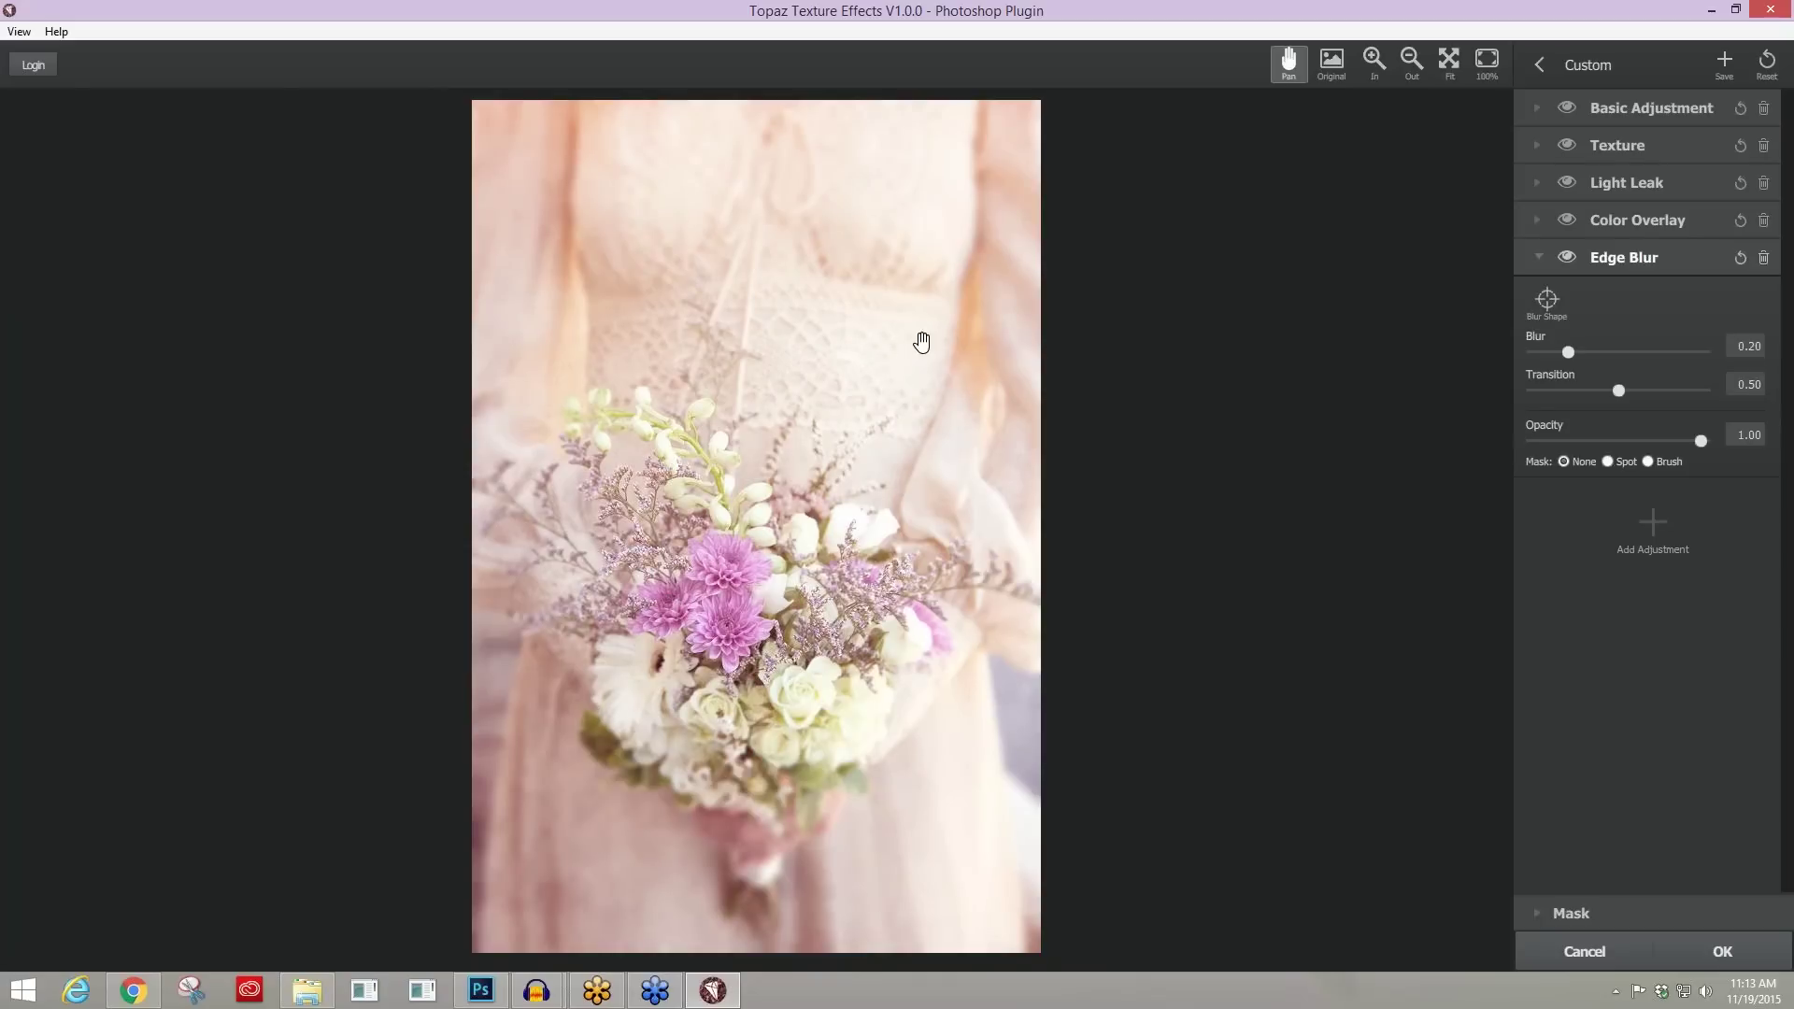
# - Fit the Edge Blur shape as an upright oval around the bouquet, fine-tune its Blur amount and collapse its settings
pyautogui.click(1547, 300)
pyautogui.moveTo(771, 531); pyautogui.dragTo(763, 629)
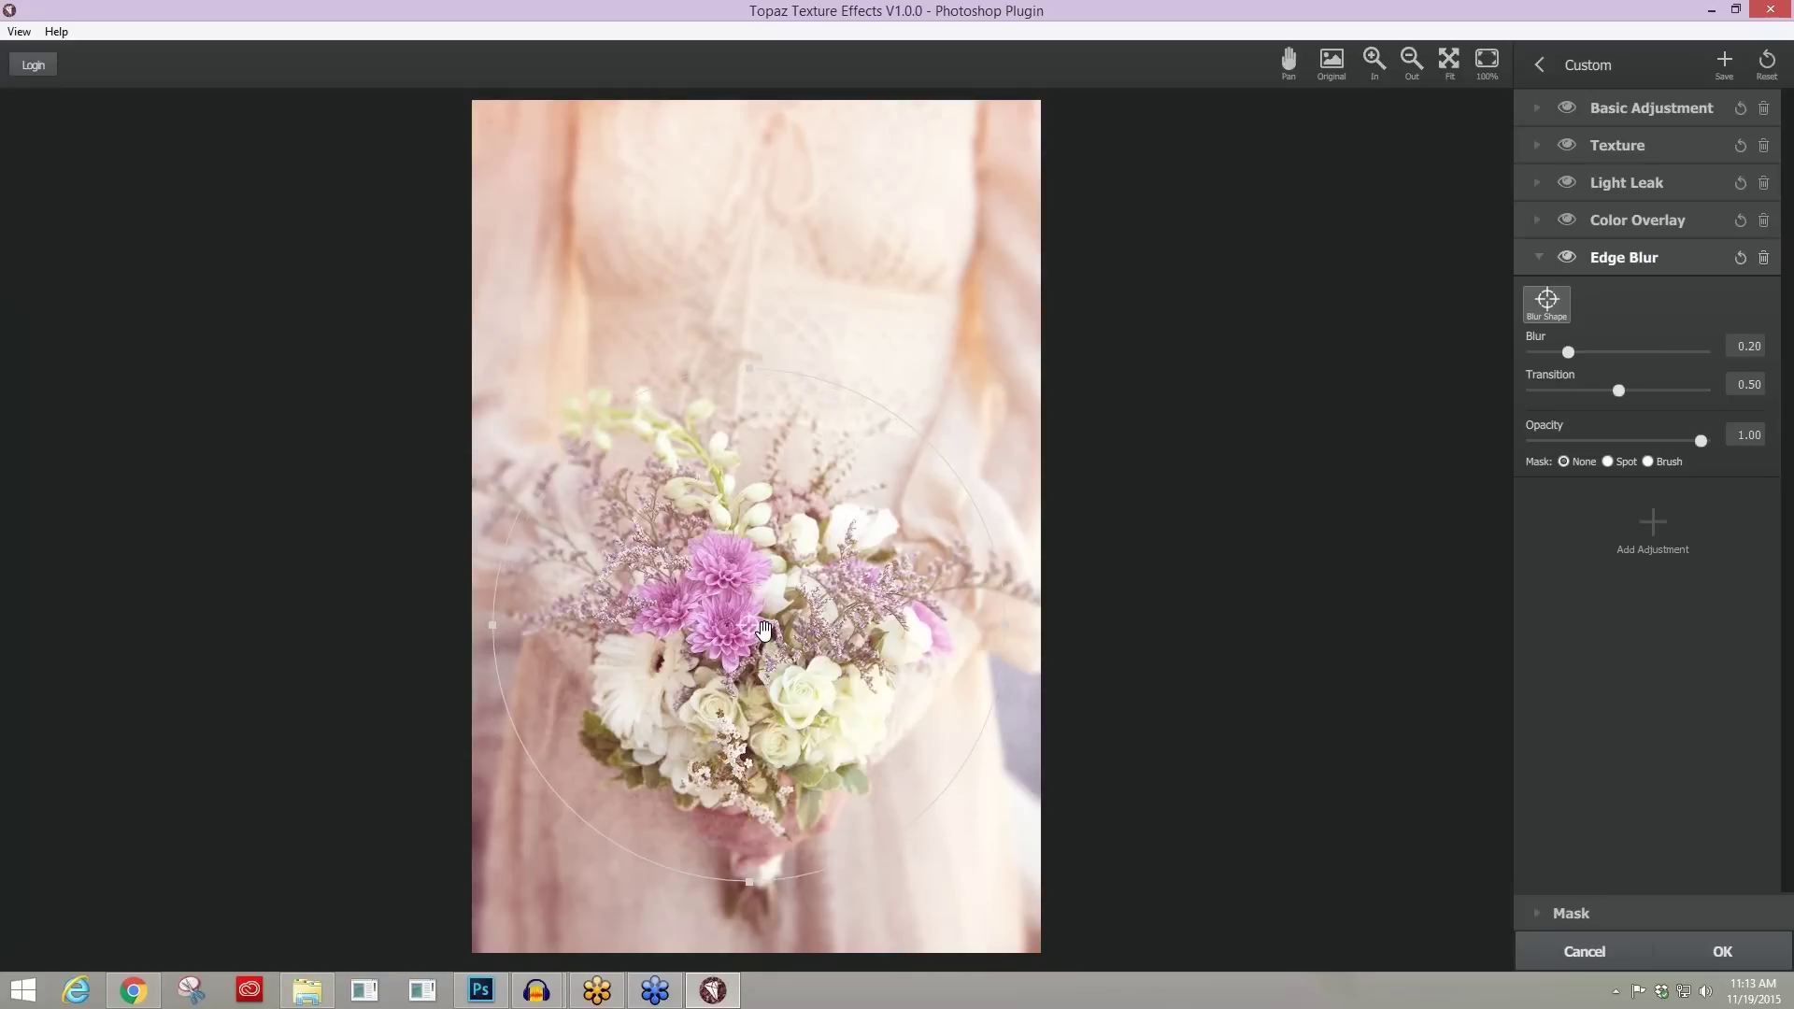
pyautogui.moveTo(749, 369); pyautogui.dragTo(751, 340)
pyautogui.moveTo(727, 573); pyautogui.dragTo(724, 551)
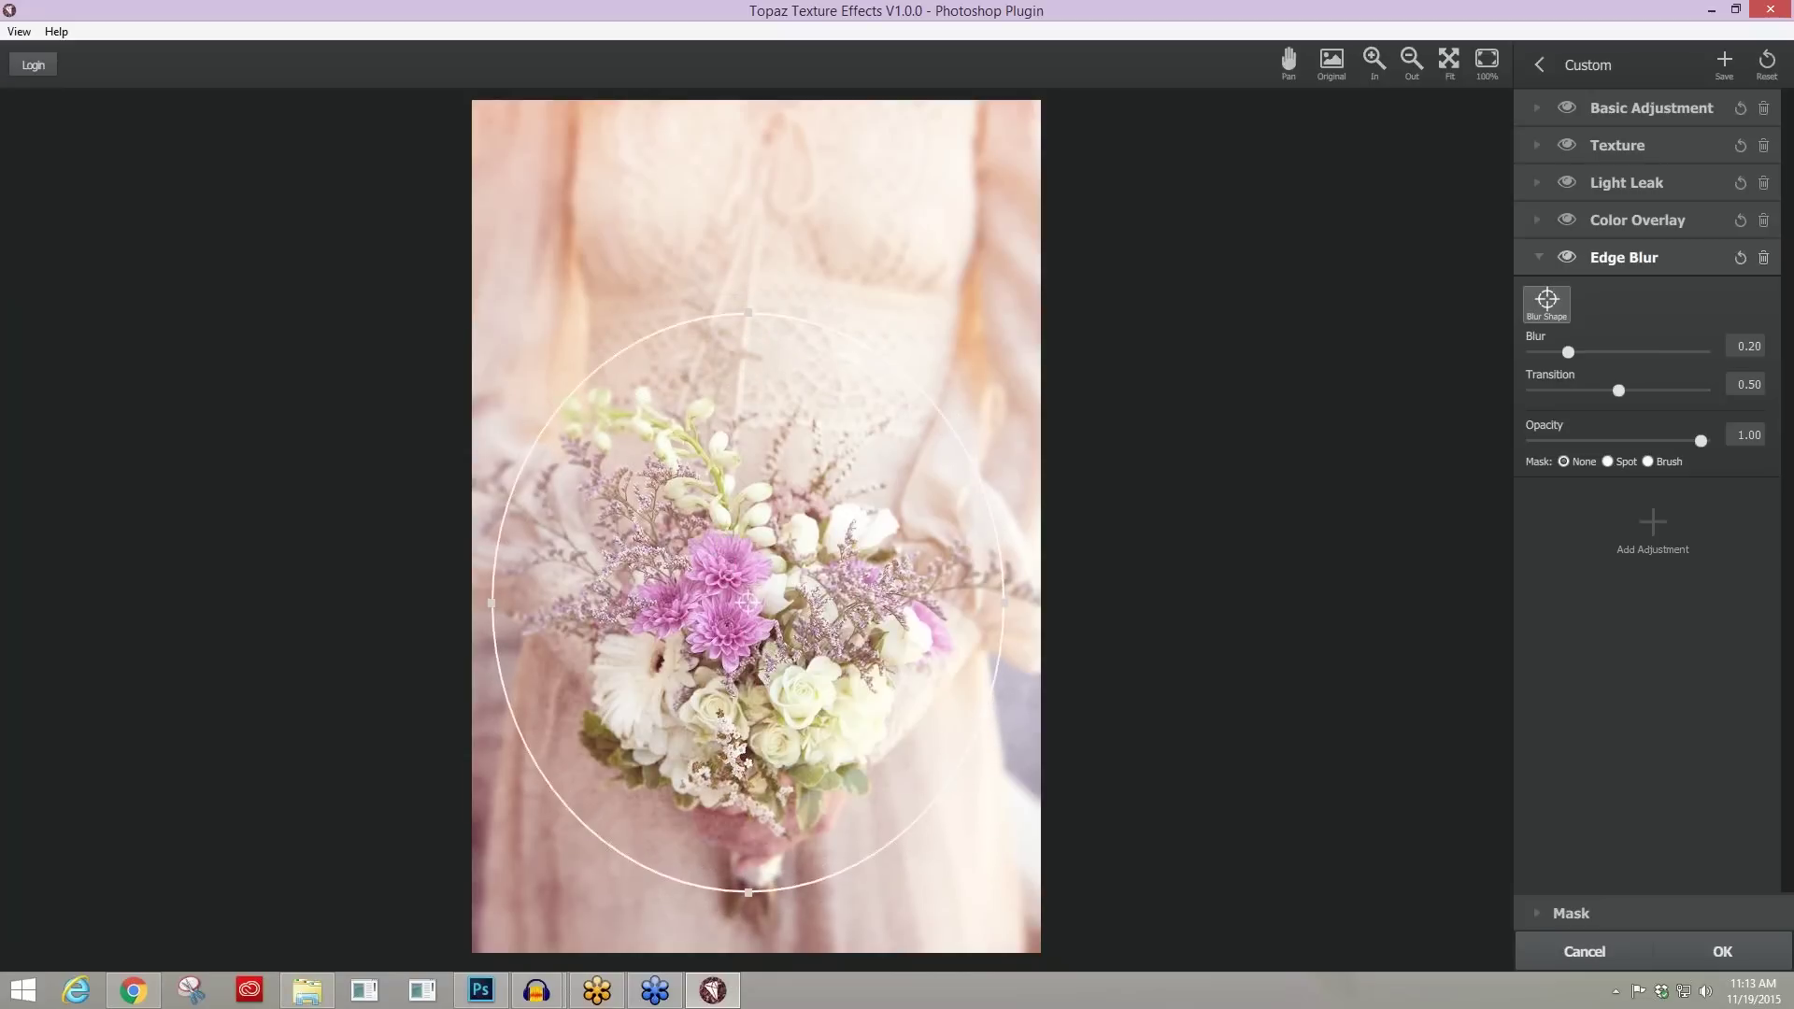
pyautogui.moveTo(1003, 602); pyautogui.dragTo(961, 598)
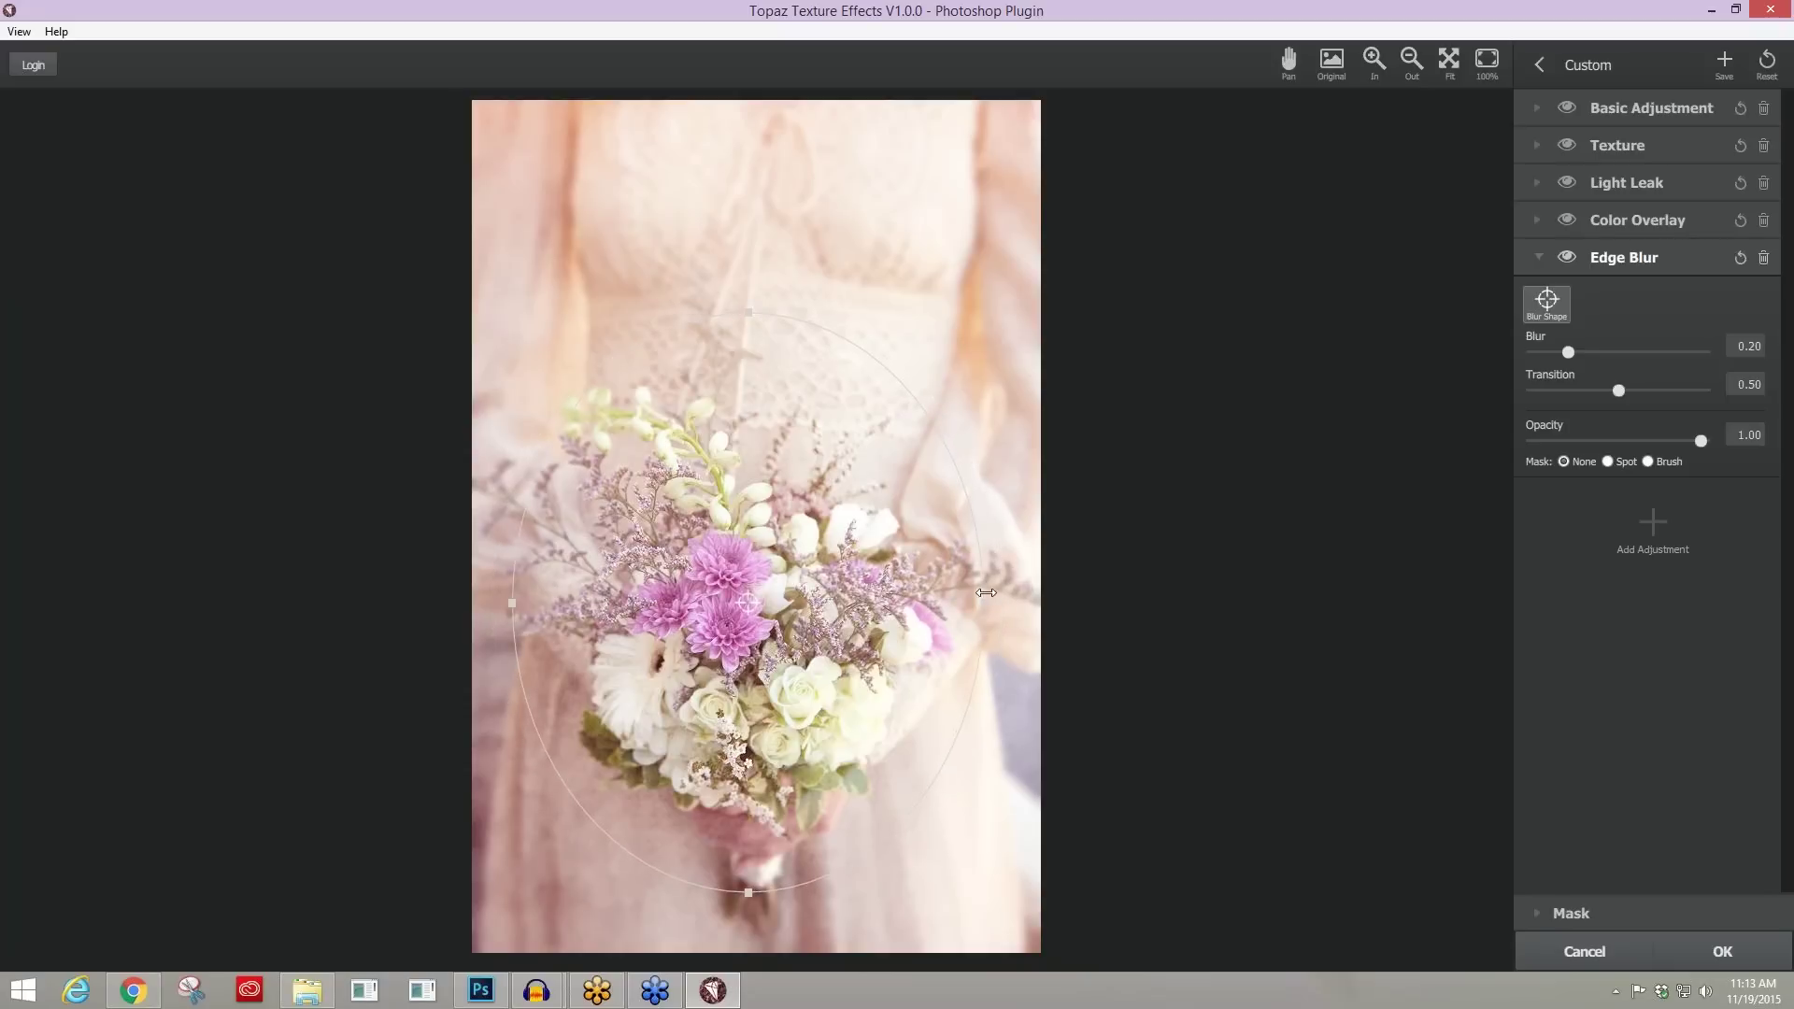
pyautogui.moveTo(814, 576); pyautogui.dragTo(818, 585)
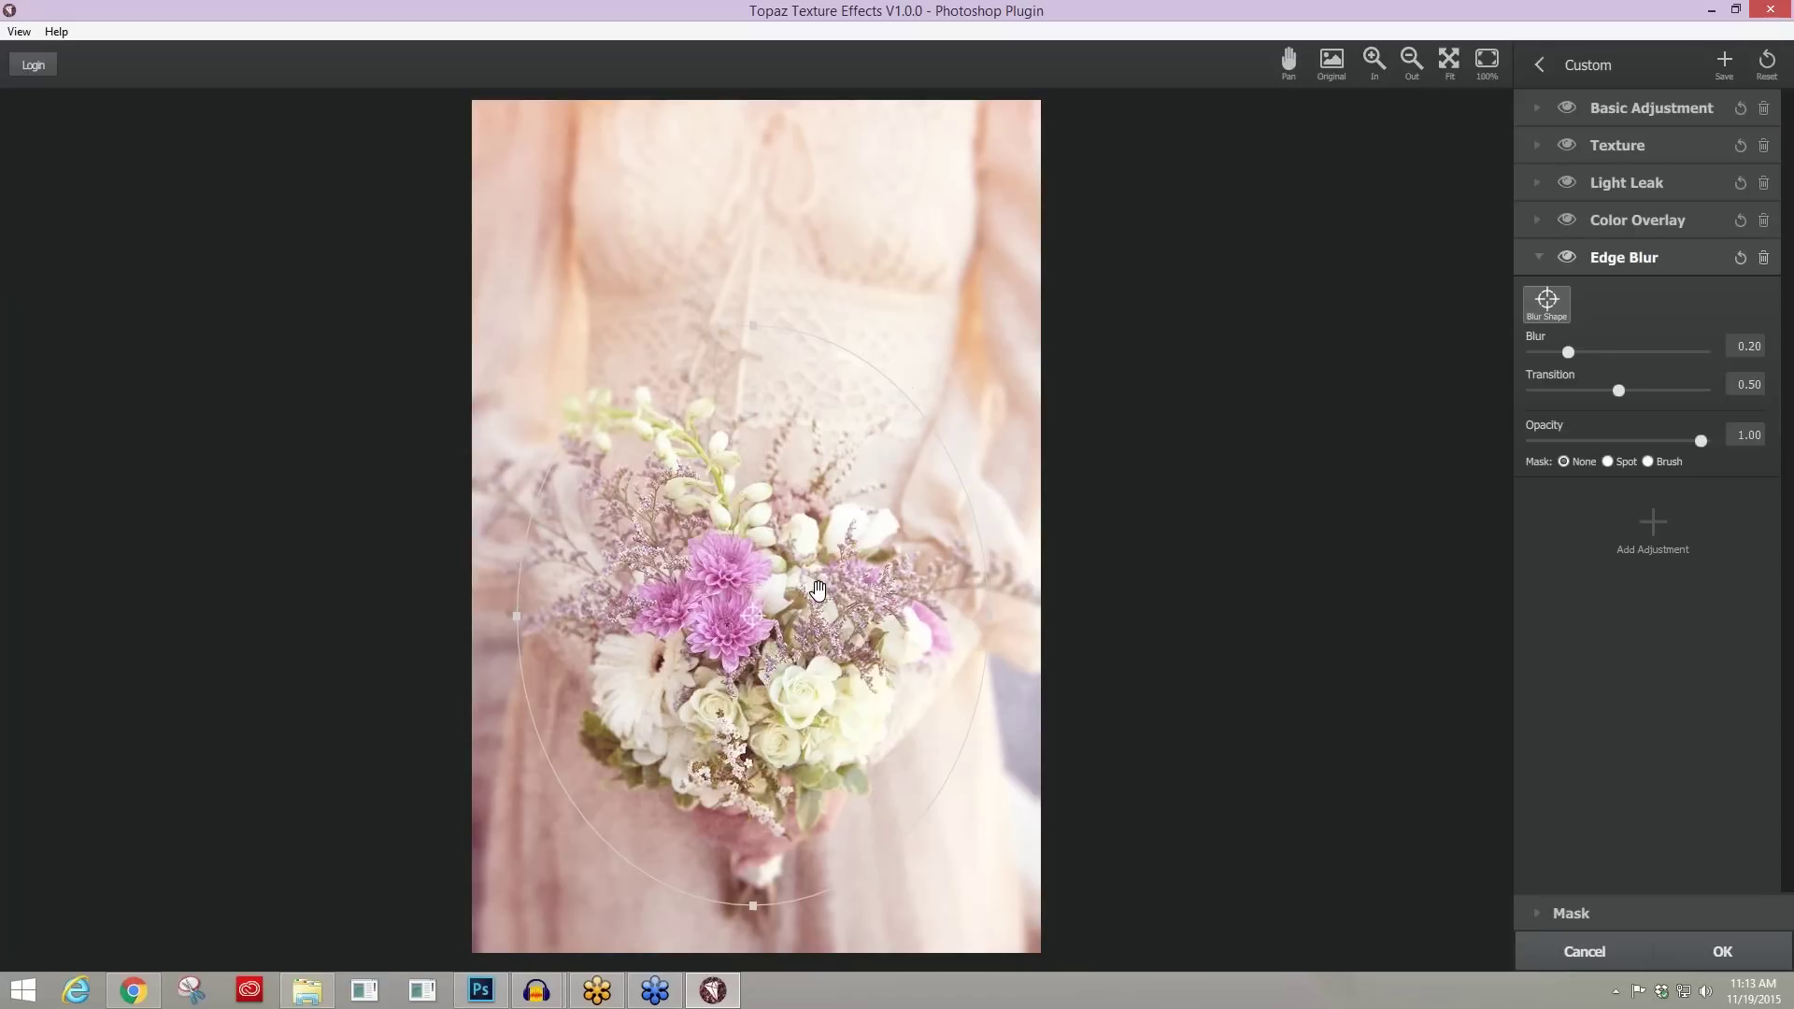
pyautogui.click(1546, 300)
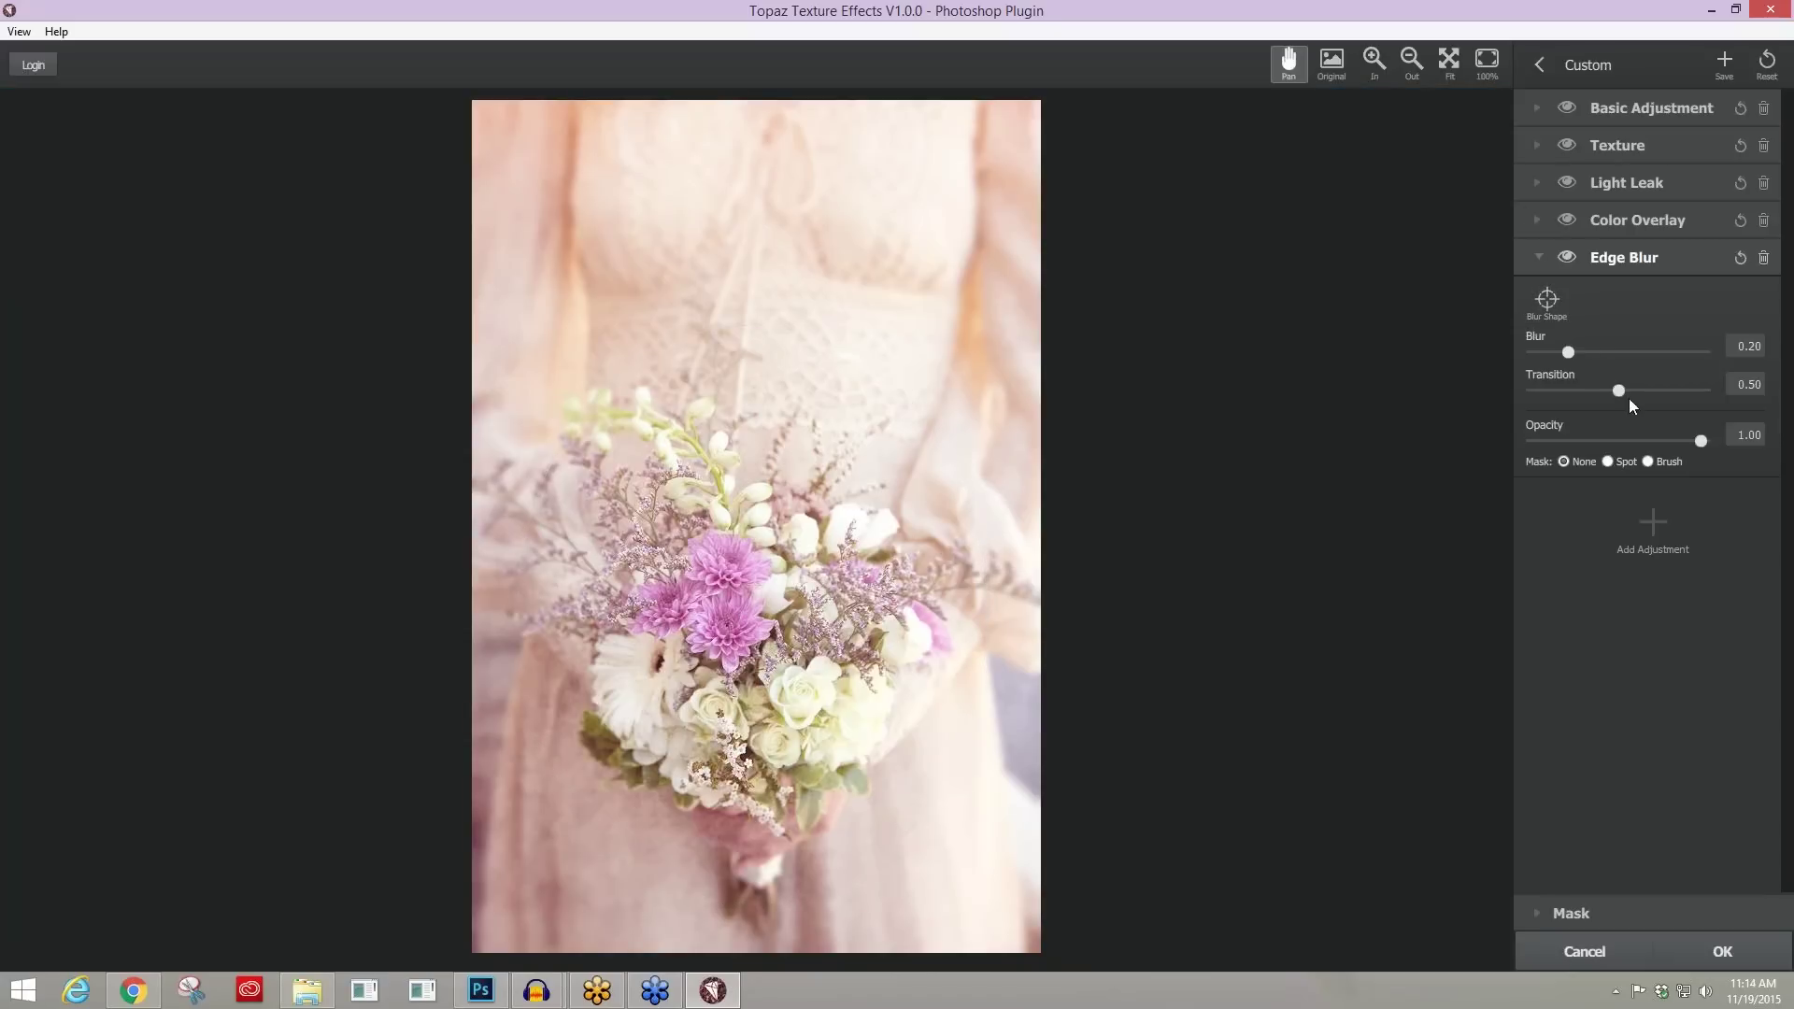
pyautogui.moveTo(1568, 352)
pyautogui.mouseDown()
pyautogui.moveTo(1643, 353)
pyautogui.moveTo(1571, 363)
pyautogui.mouseUp()
pyautogui.click(1540, 258)
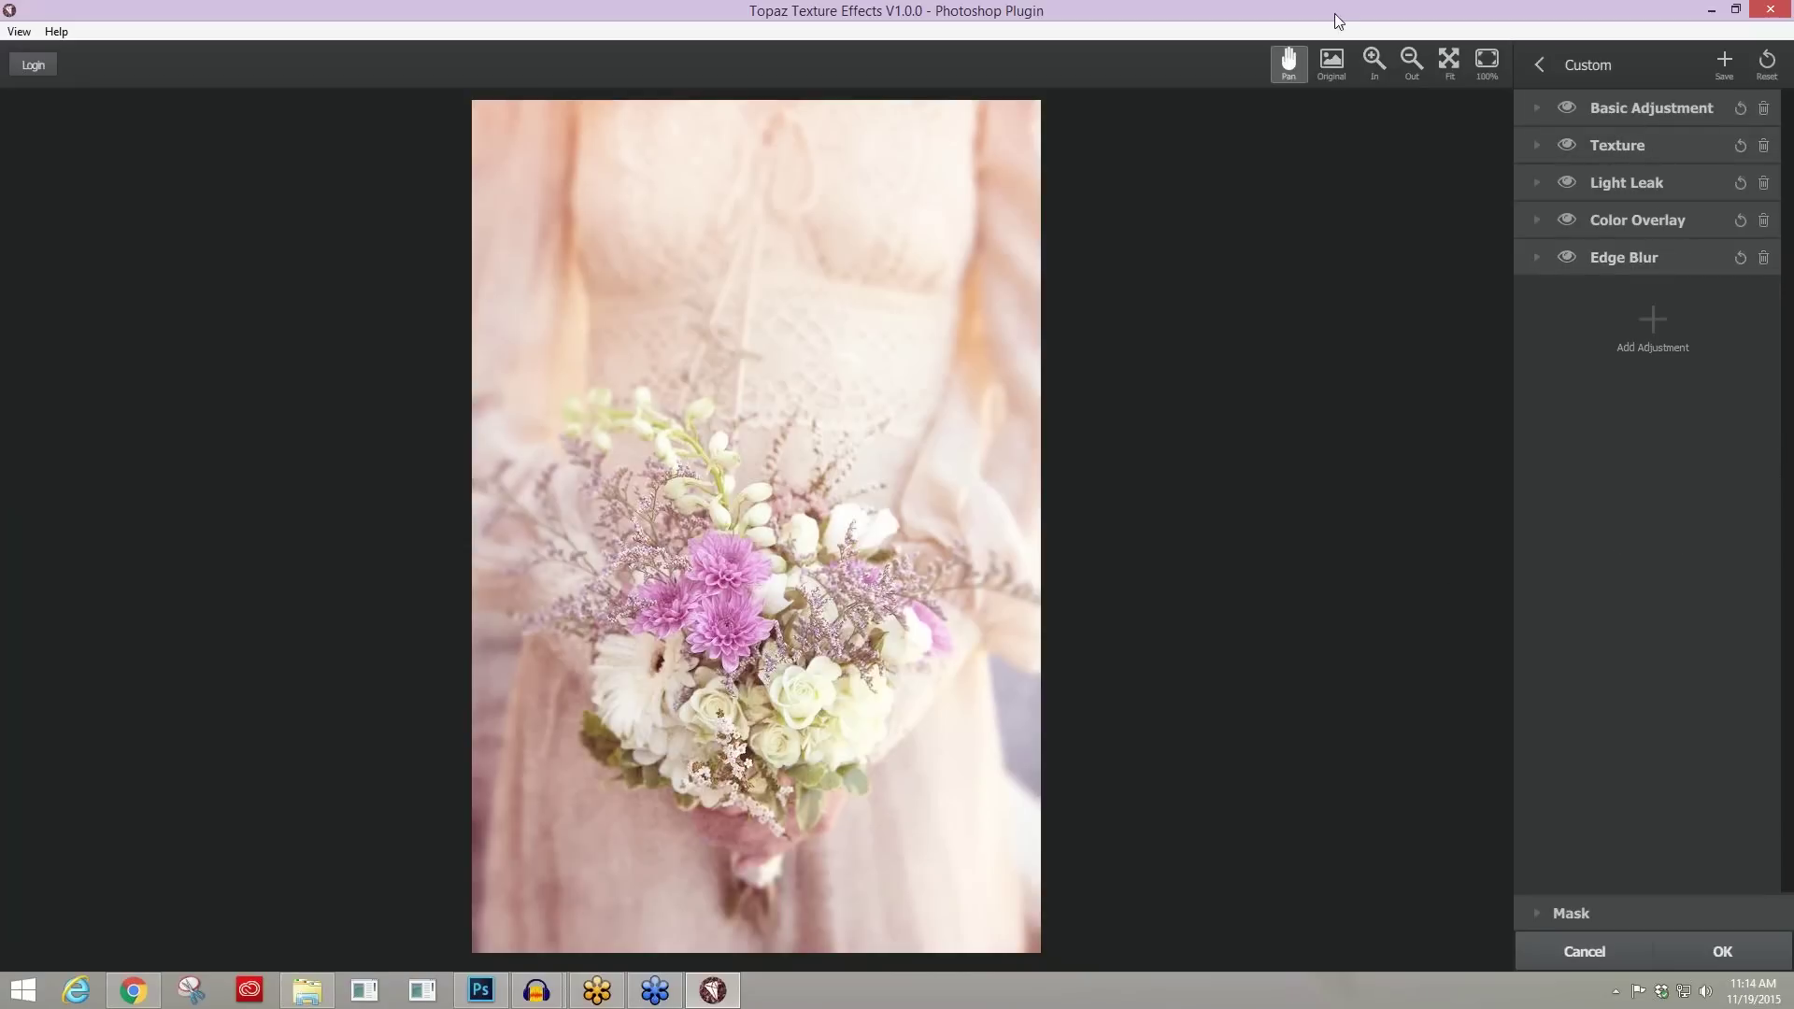
# - Move the Texture adjustment below Edge Blur in the stack, accepting the loss of masking, and check the Edge Blur's effect
pyautogui.click(1486, 58)
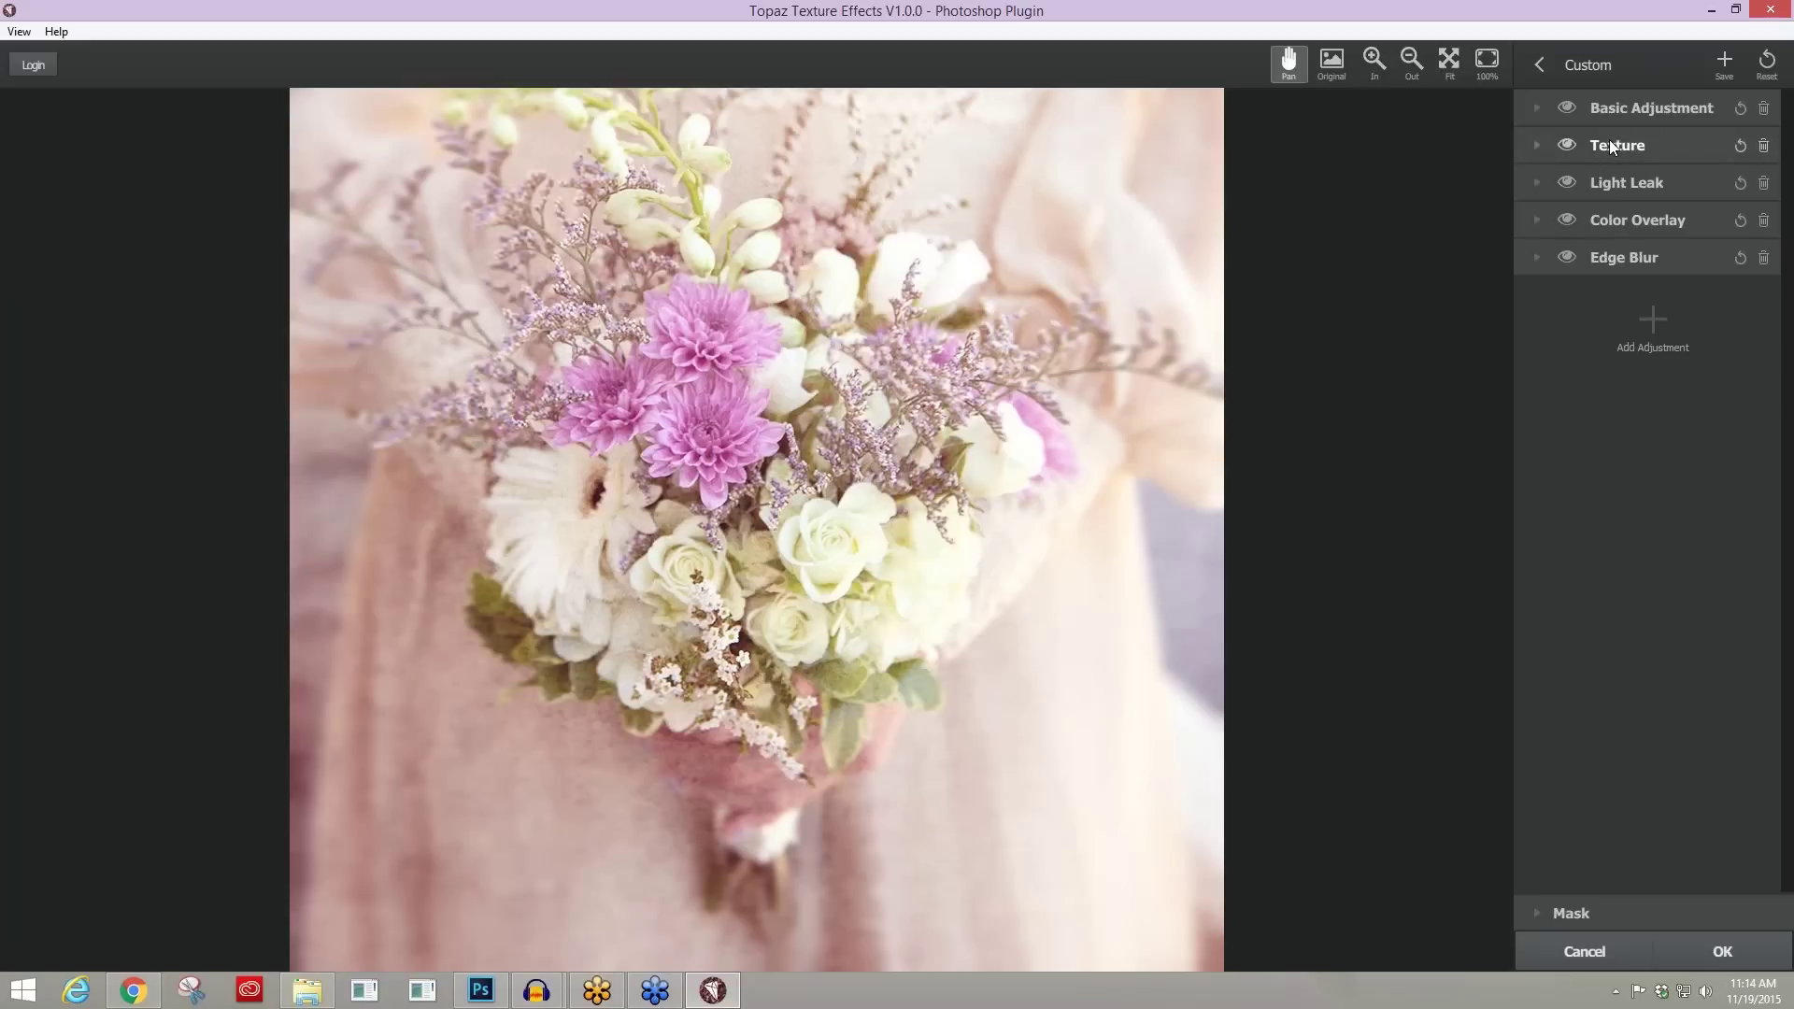
pyautogui.moveTo(1609, 153); pyautogui.dragTo(1607, 260)
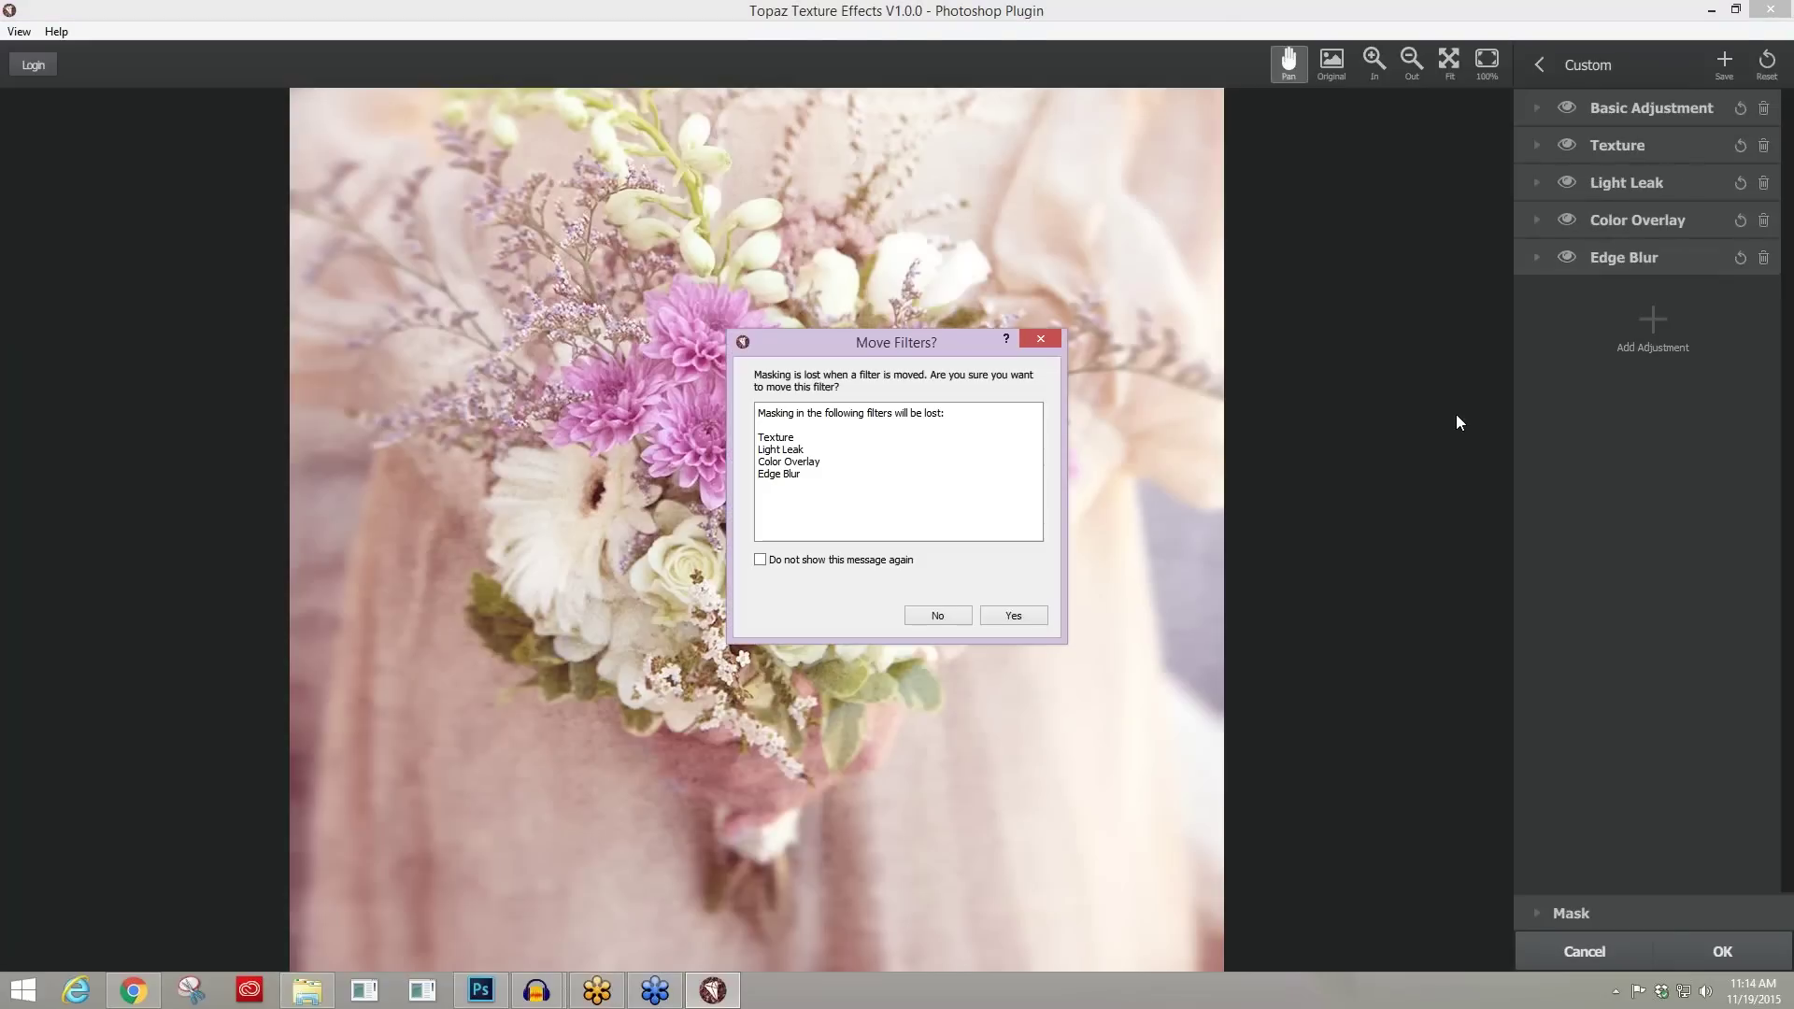
pyautogui.click(1010, 618)
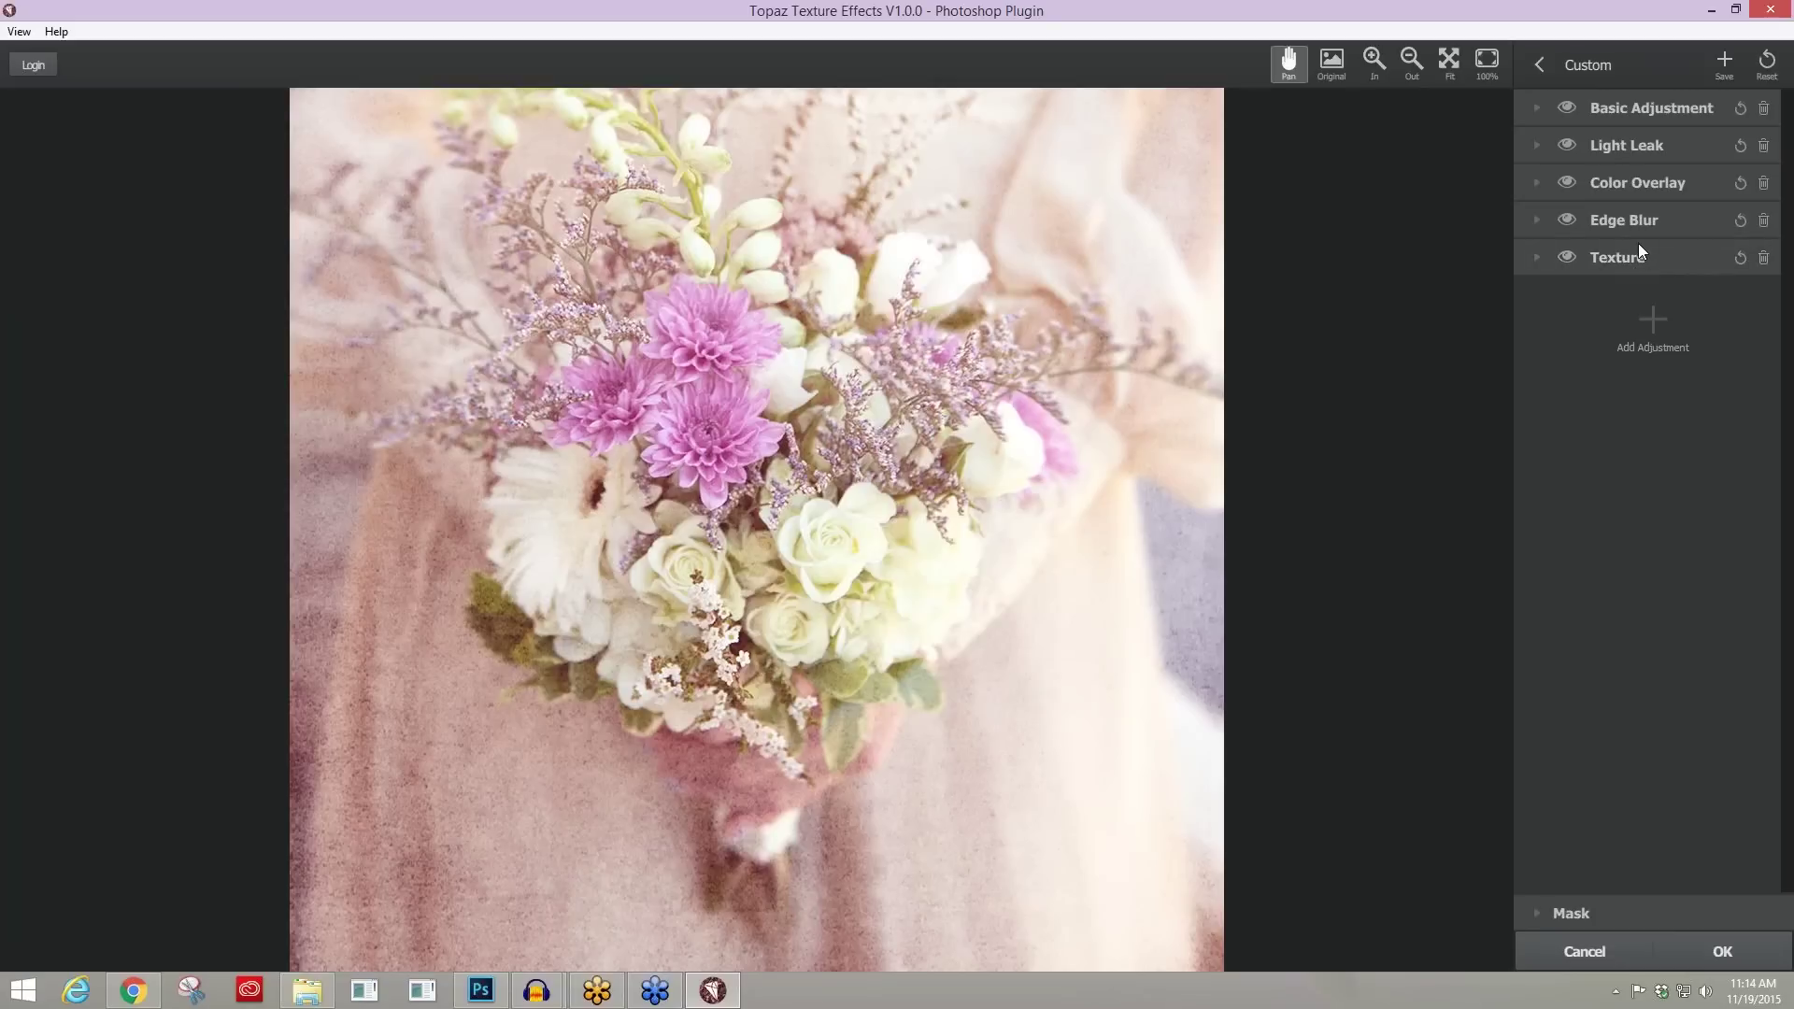
pyautogui.click(1568, 219)
# - Add a second Basic Adjustment after Texture and set its Brightness to 0.05 and Shadow to -0.40
pyautogui.hotkey('ctrl', '-')
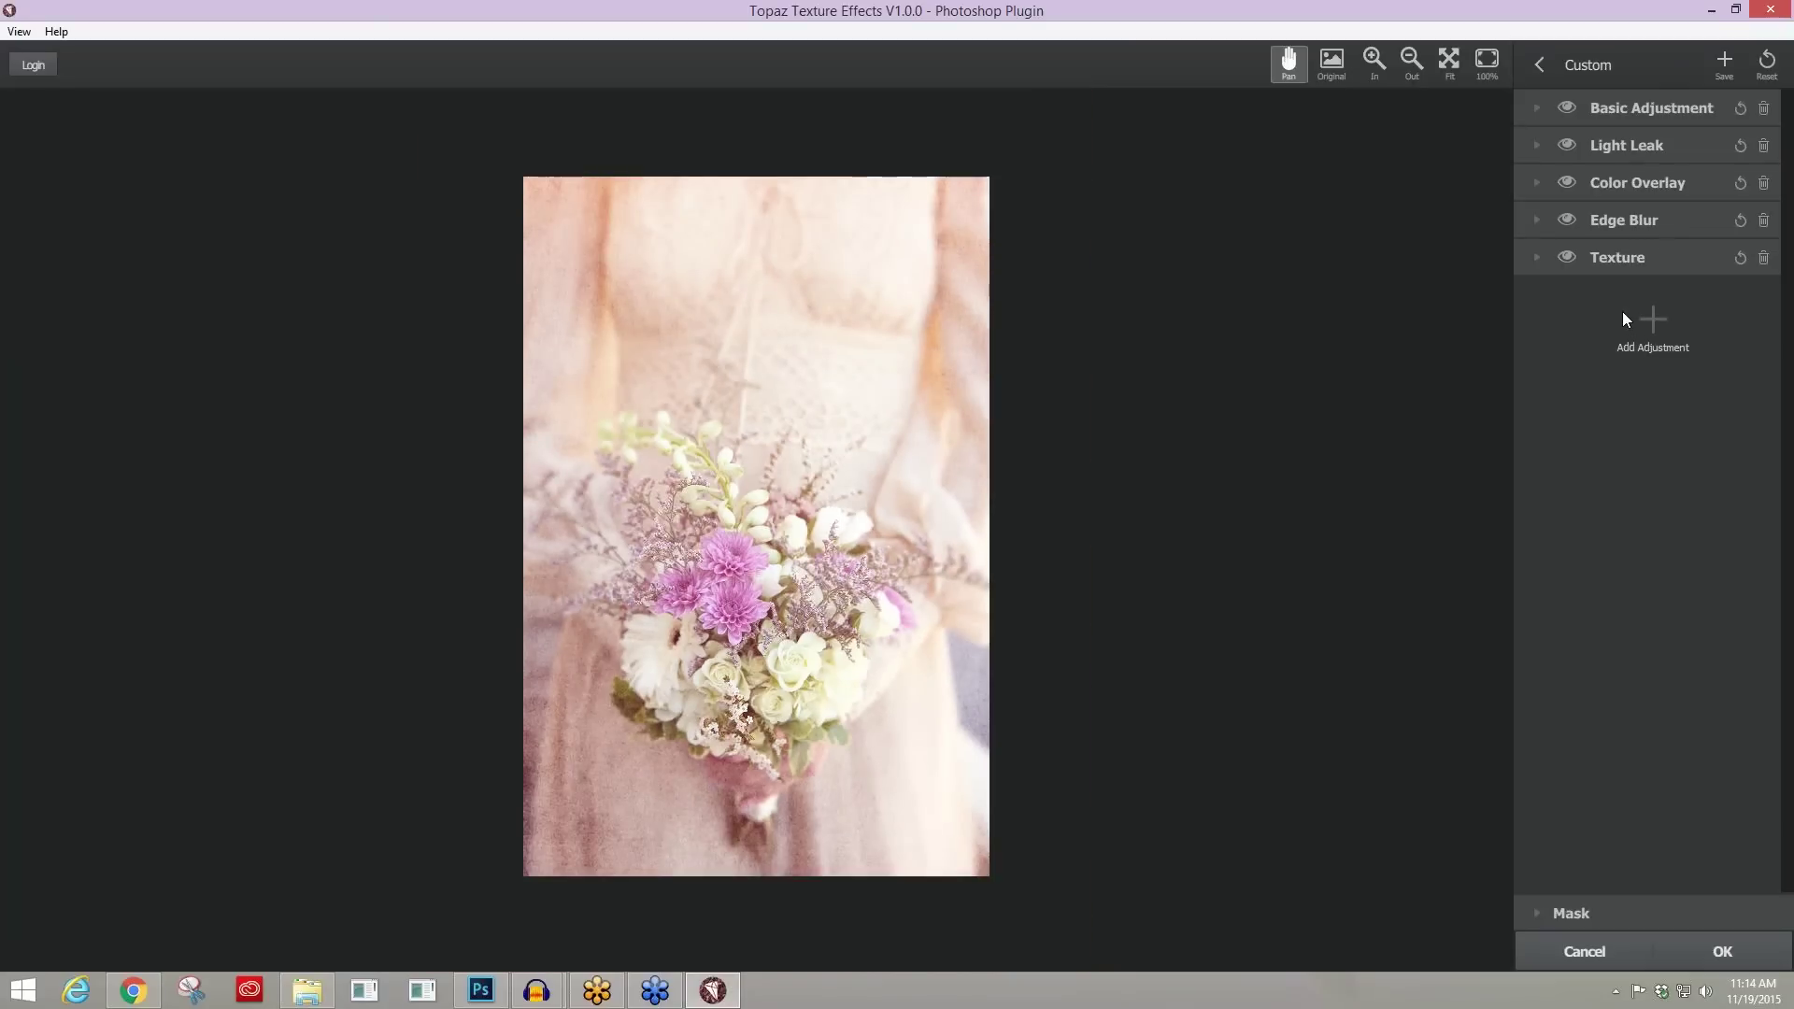
pyautogui.hotkey('ctrl', '0')
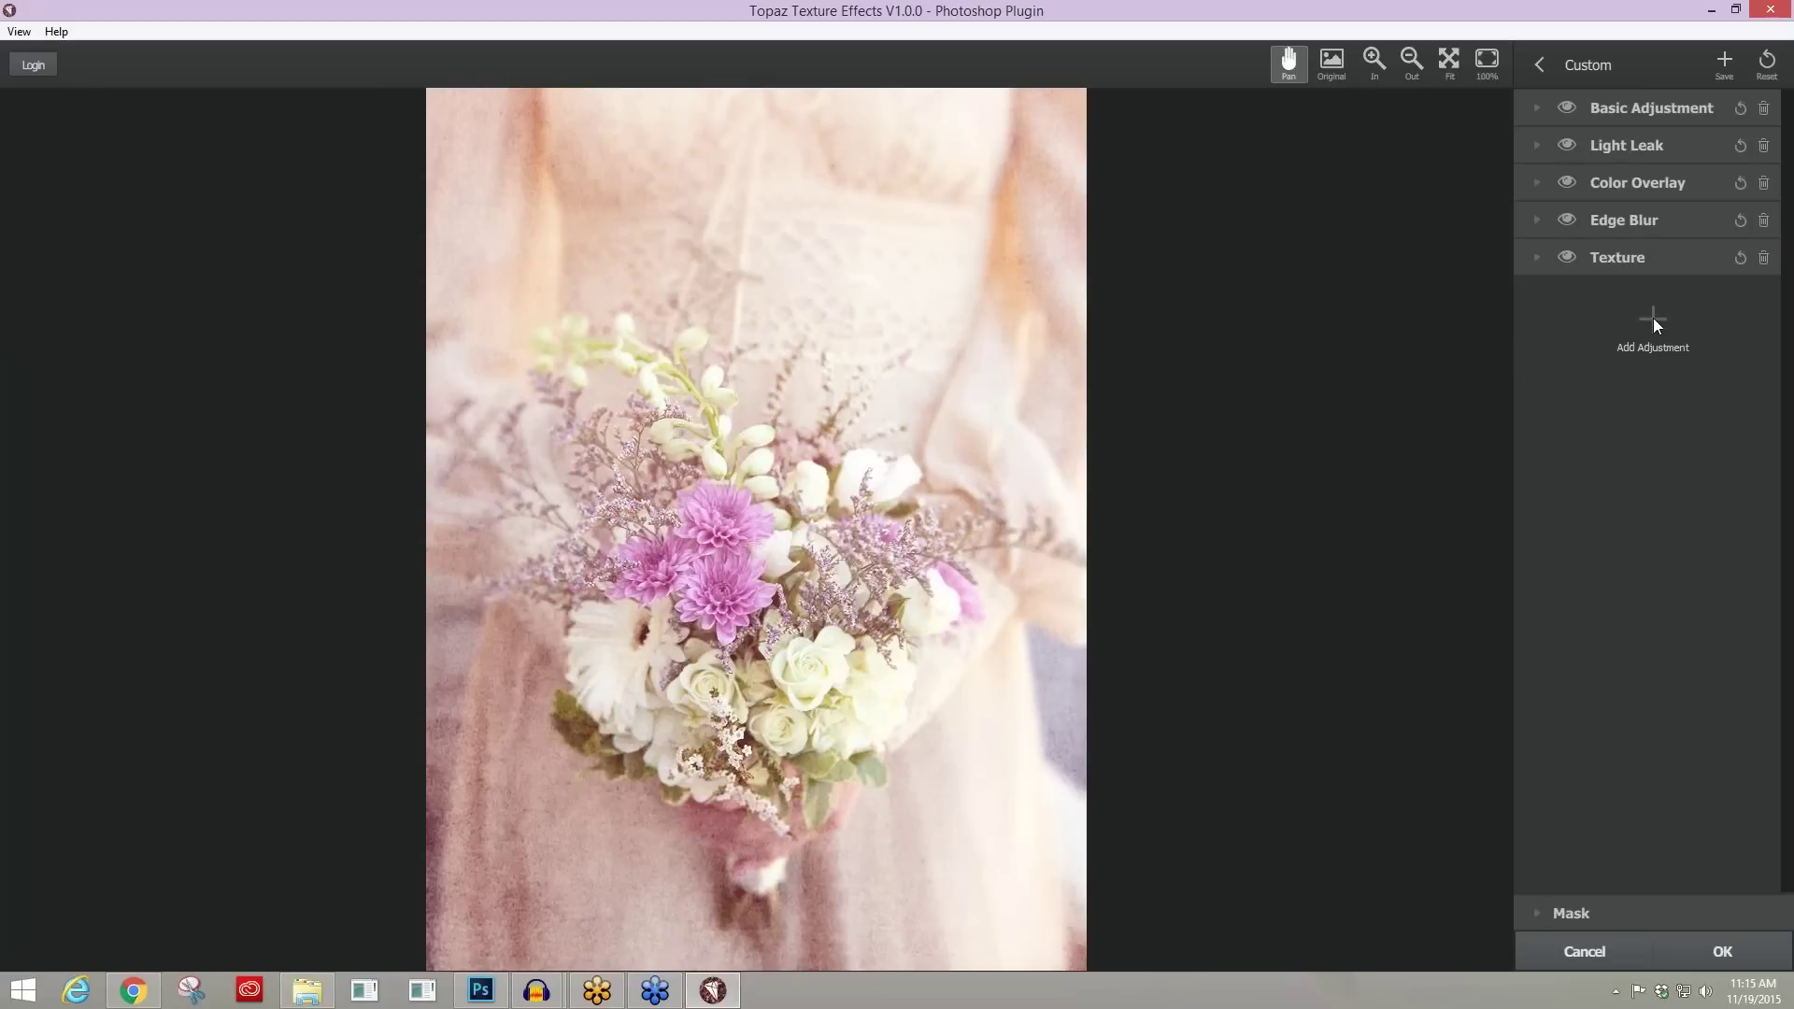
pyautogui.click(1652, 319)
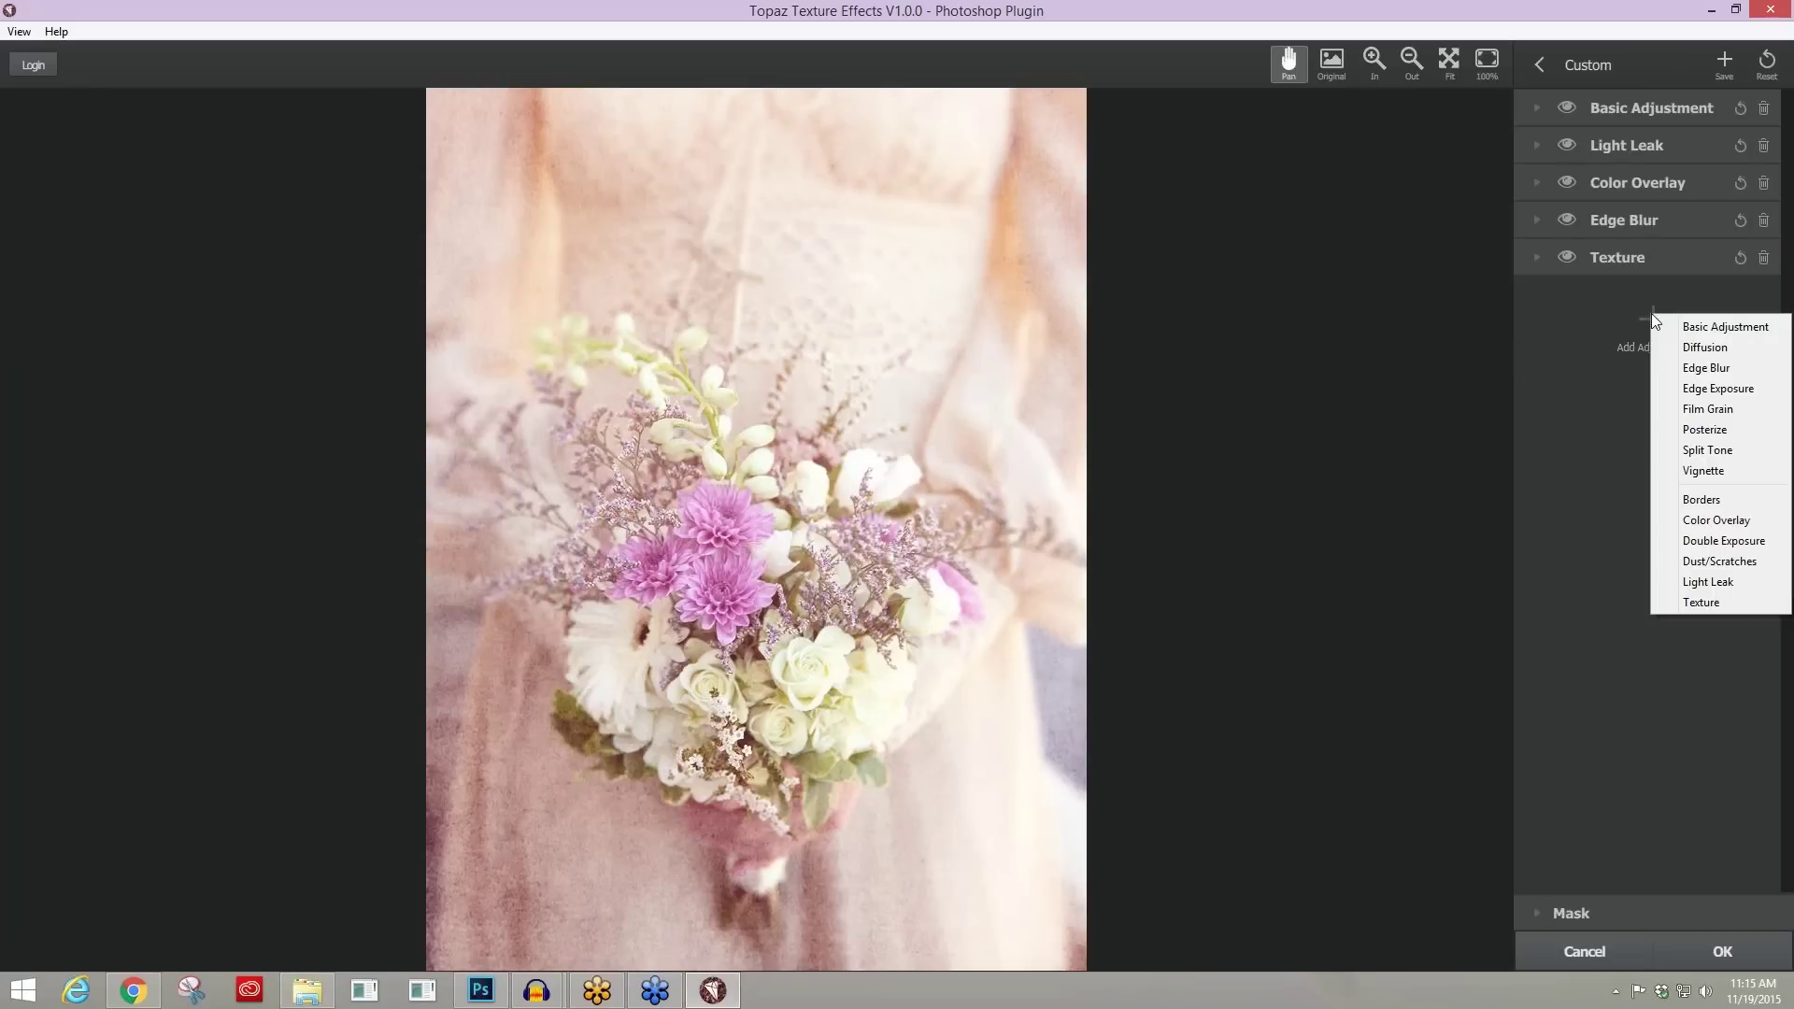
pyautogui.click(1703, 326)
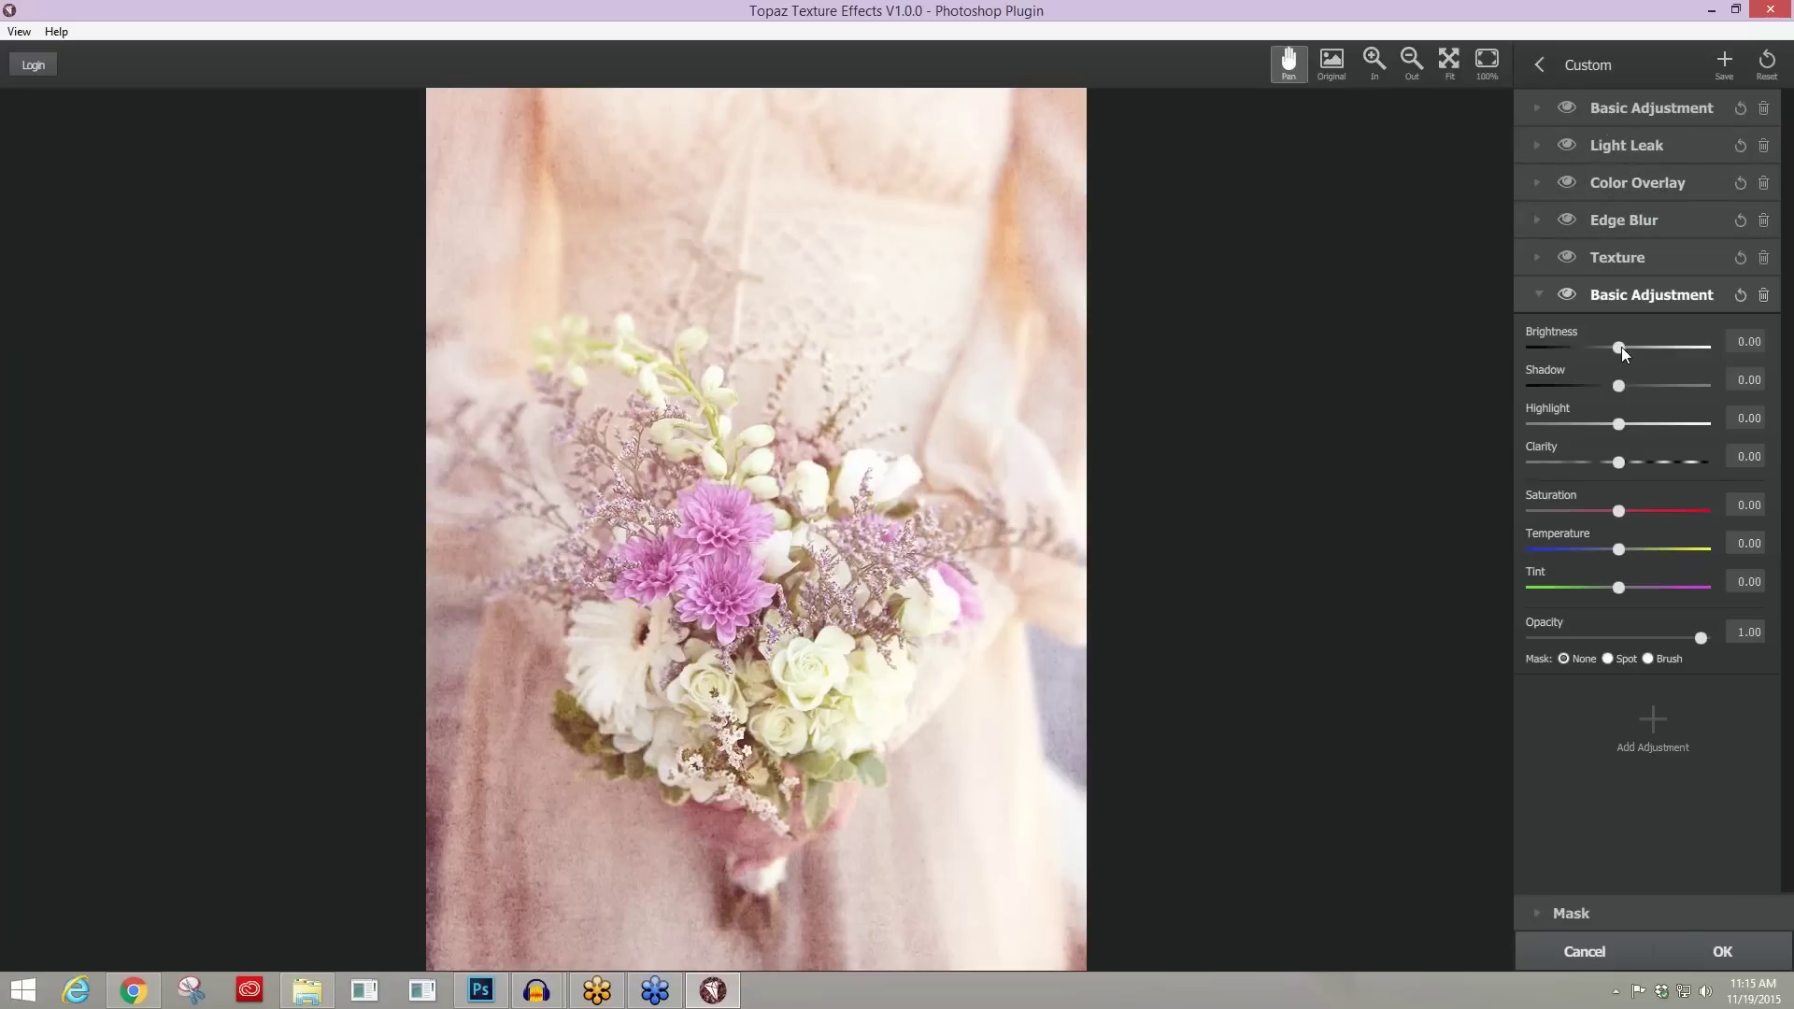
pyautogui.moveTo(1619, 348); pyautogui.dragTo(1631, 348)
pyautogui.moveTo(1591, 393); pyautogui.dragTo(1594, 394)
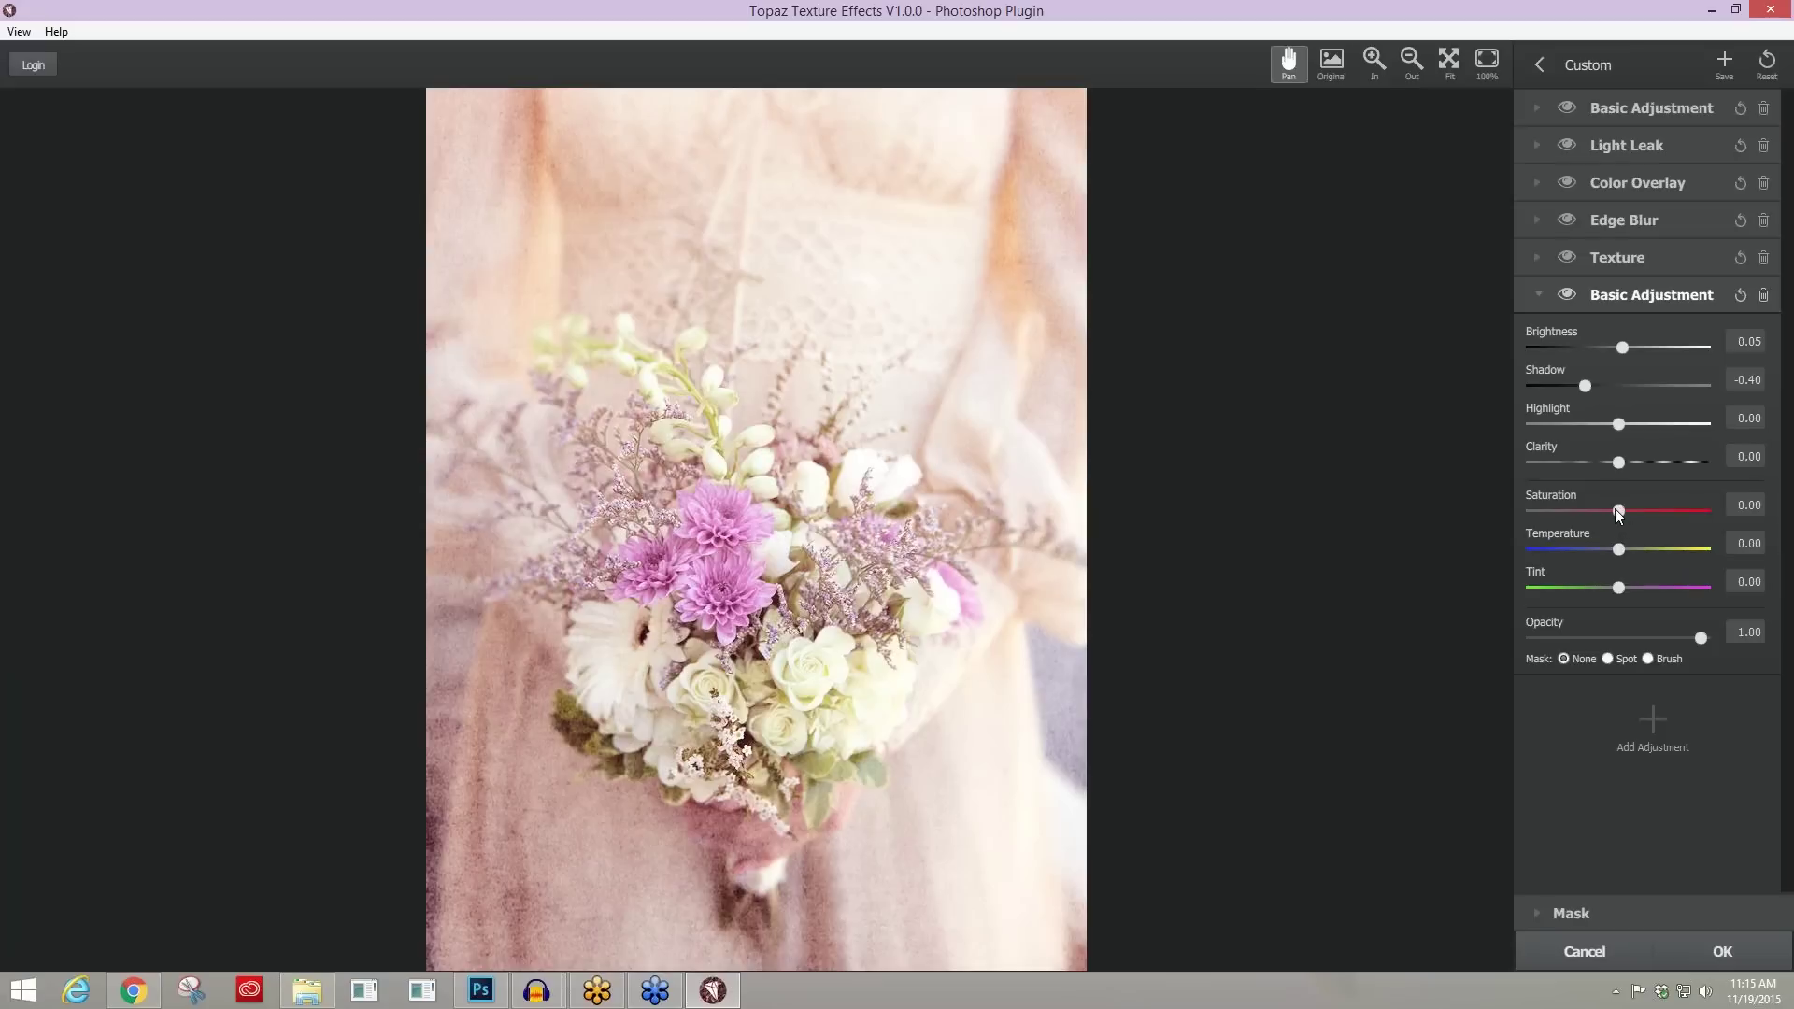
# - Set the second Basic Adjustment's Saturation to -0.07 and Clarity to 0.16, and collapse its settings
pyautogui.moveTo(1611, 509); pyautogui.dragTo(1611, 511)
pyautogui.moveTo(1624, 467); pyautogui.dragTo(1630, 469)
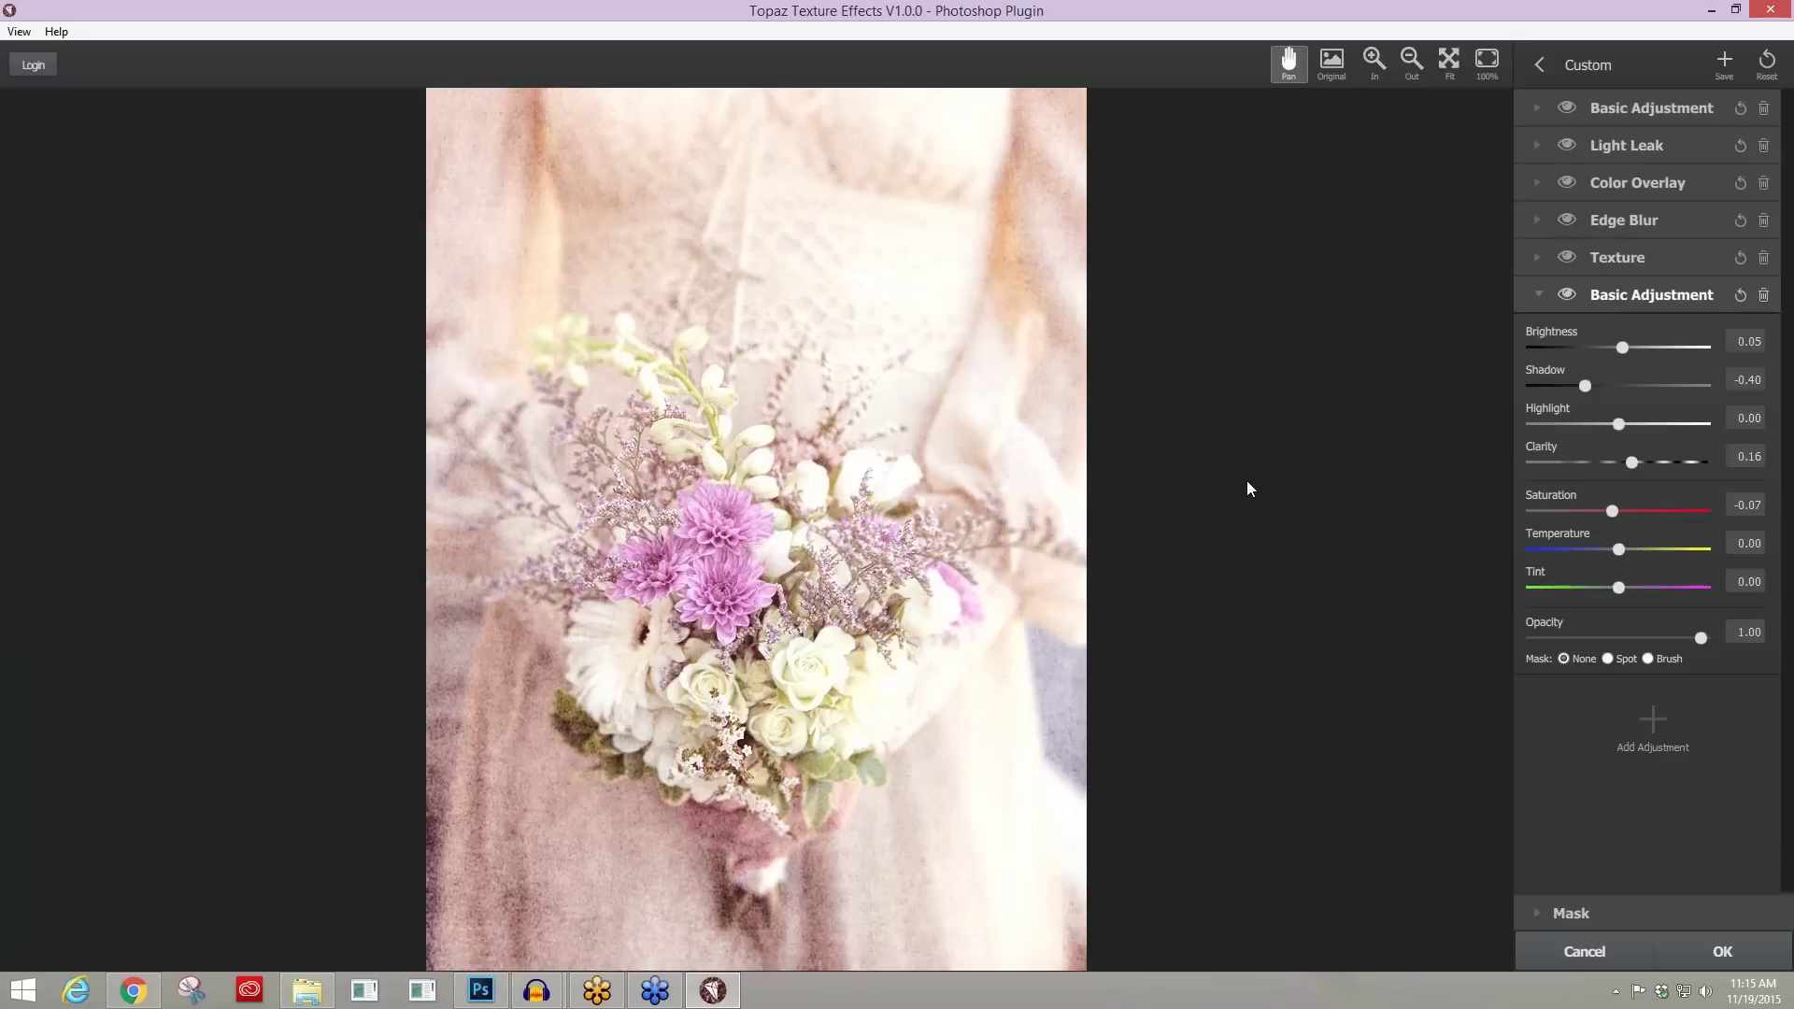
pyautogui.click(1535, 296)
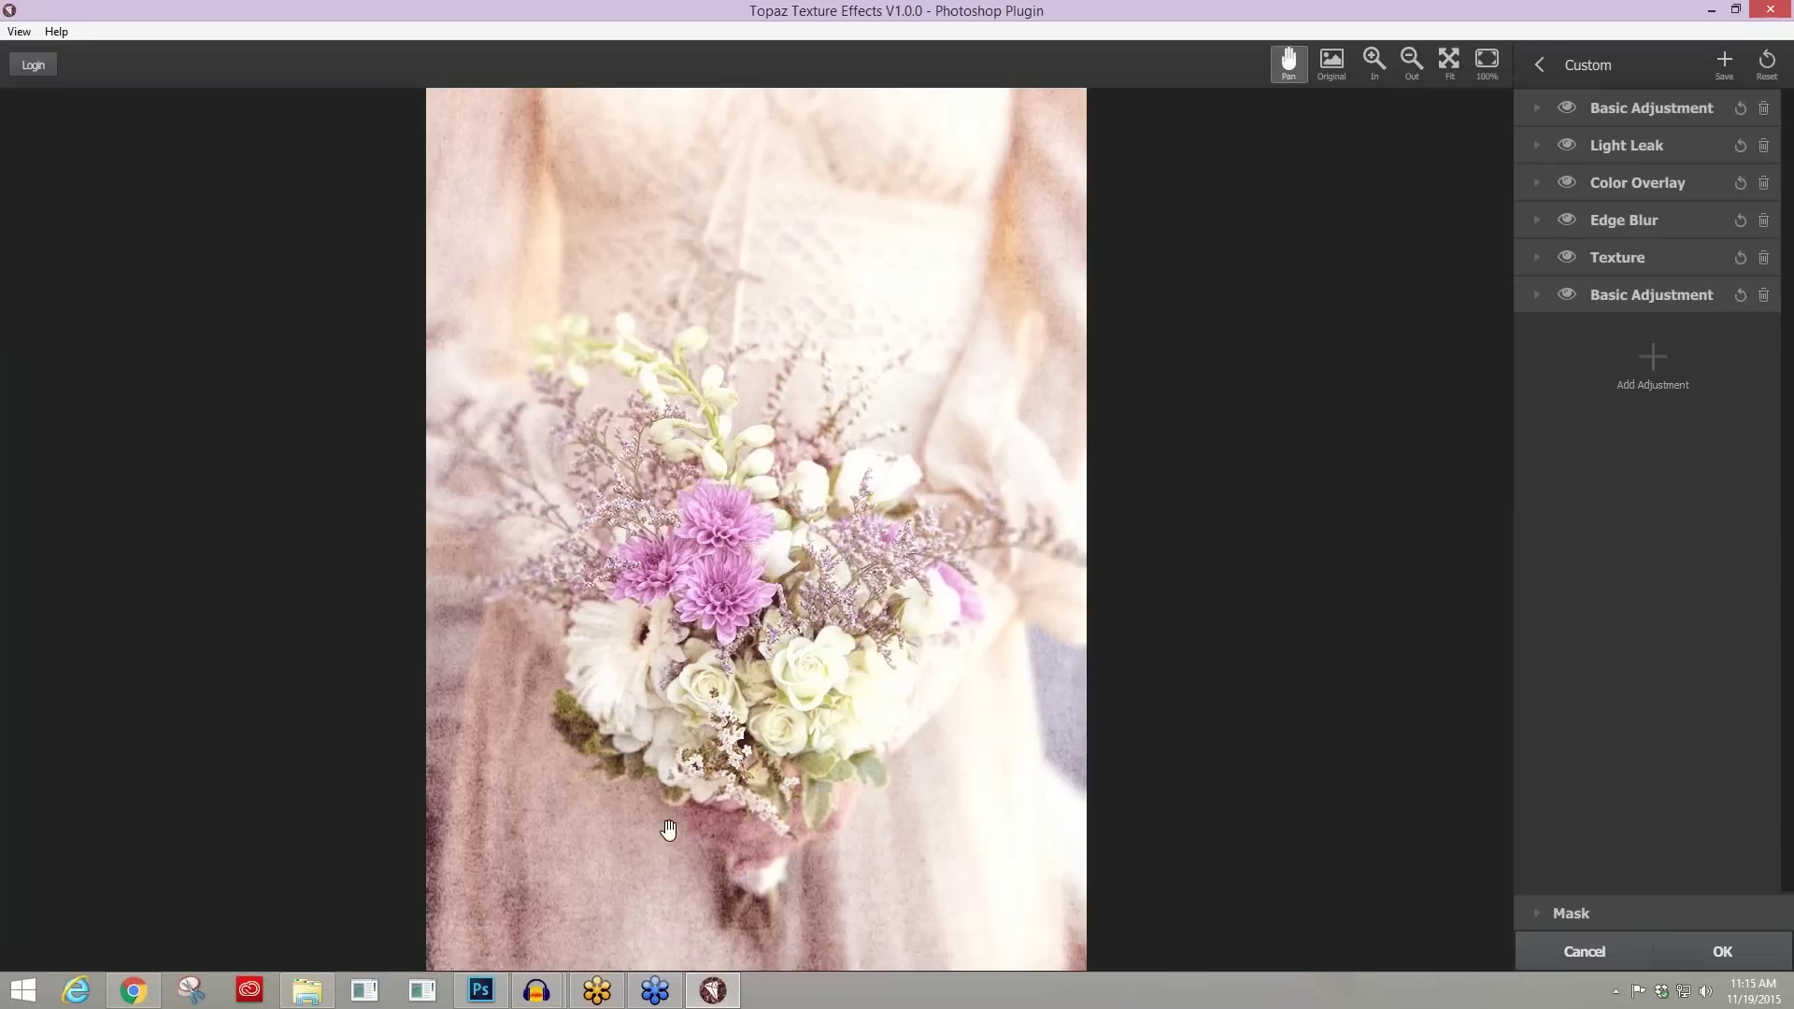
# - Compare the photo with and without the second Basic Adjustment, leaving the adjustment shown
pyautogui.click(1566, 292)
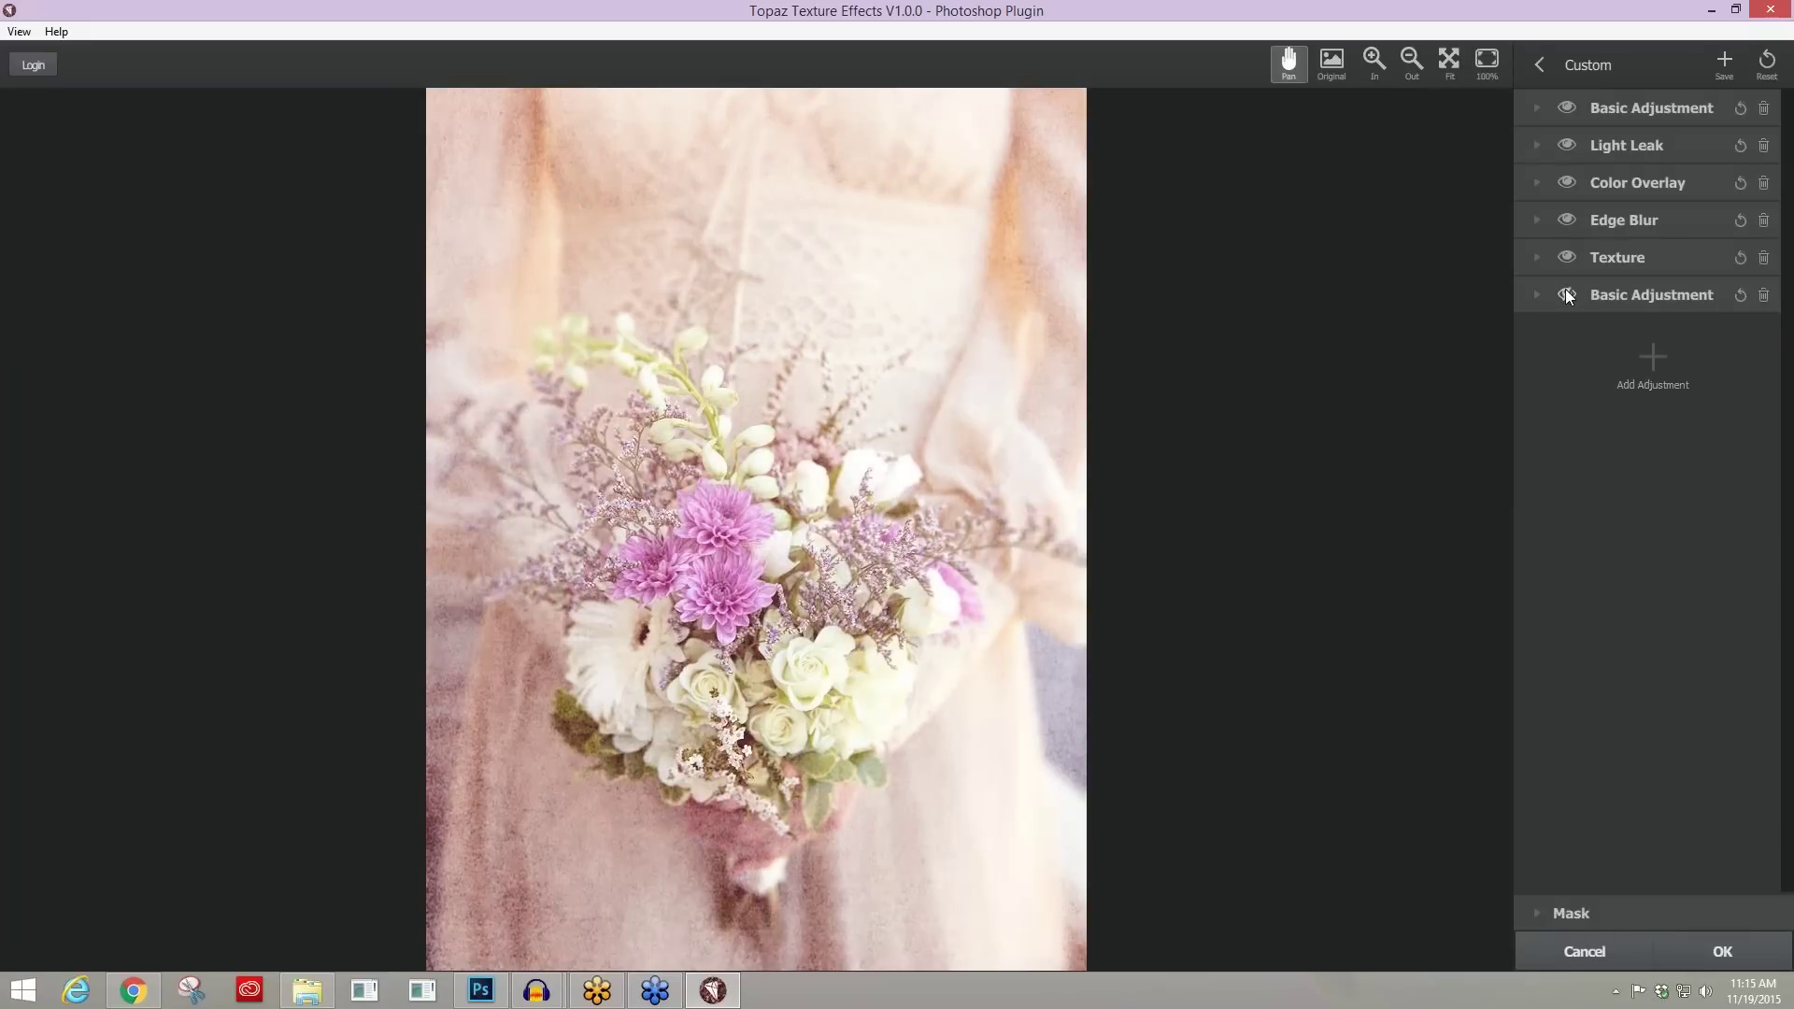
pyautogui.click(1566, 296)
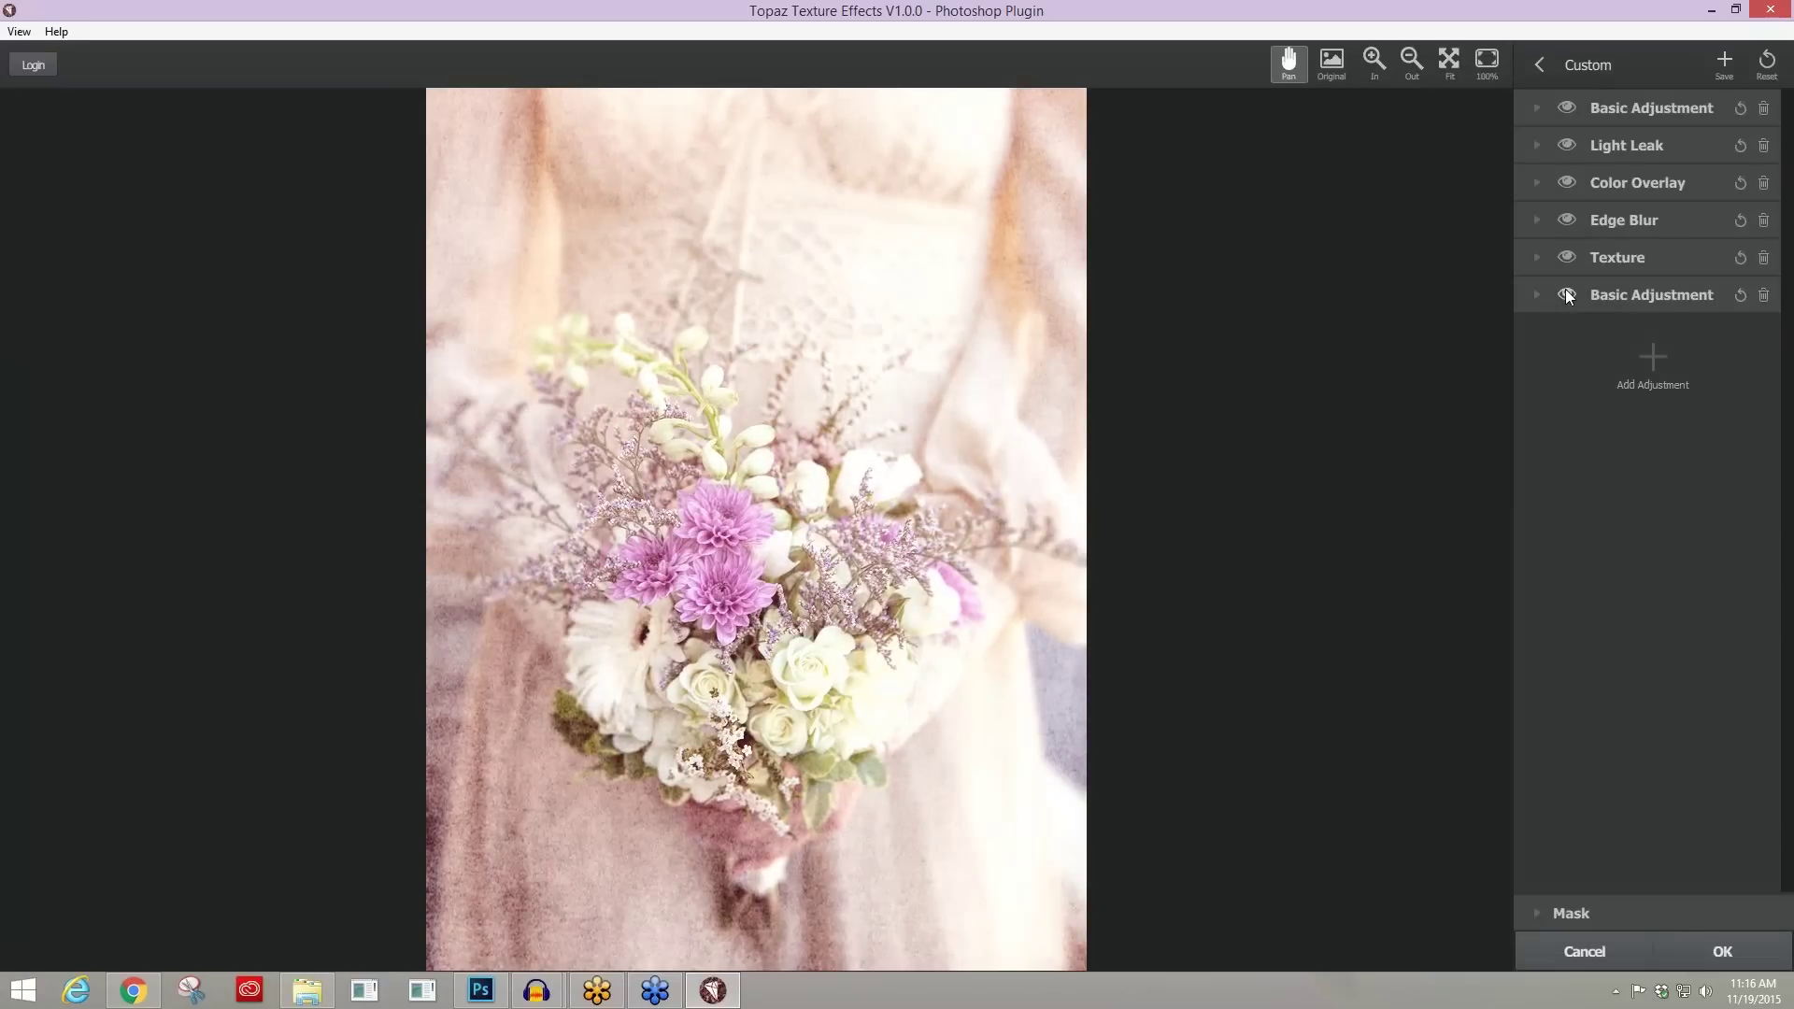
pyautogui.click(1567, 296)
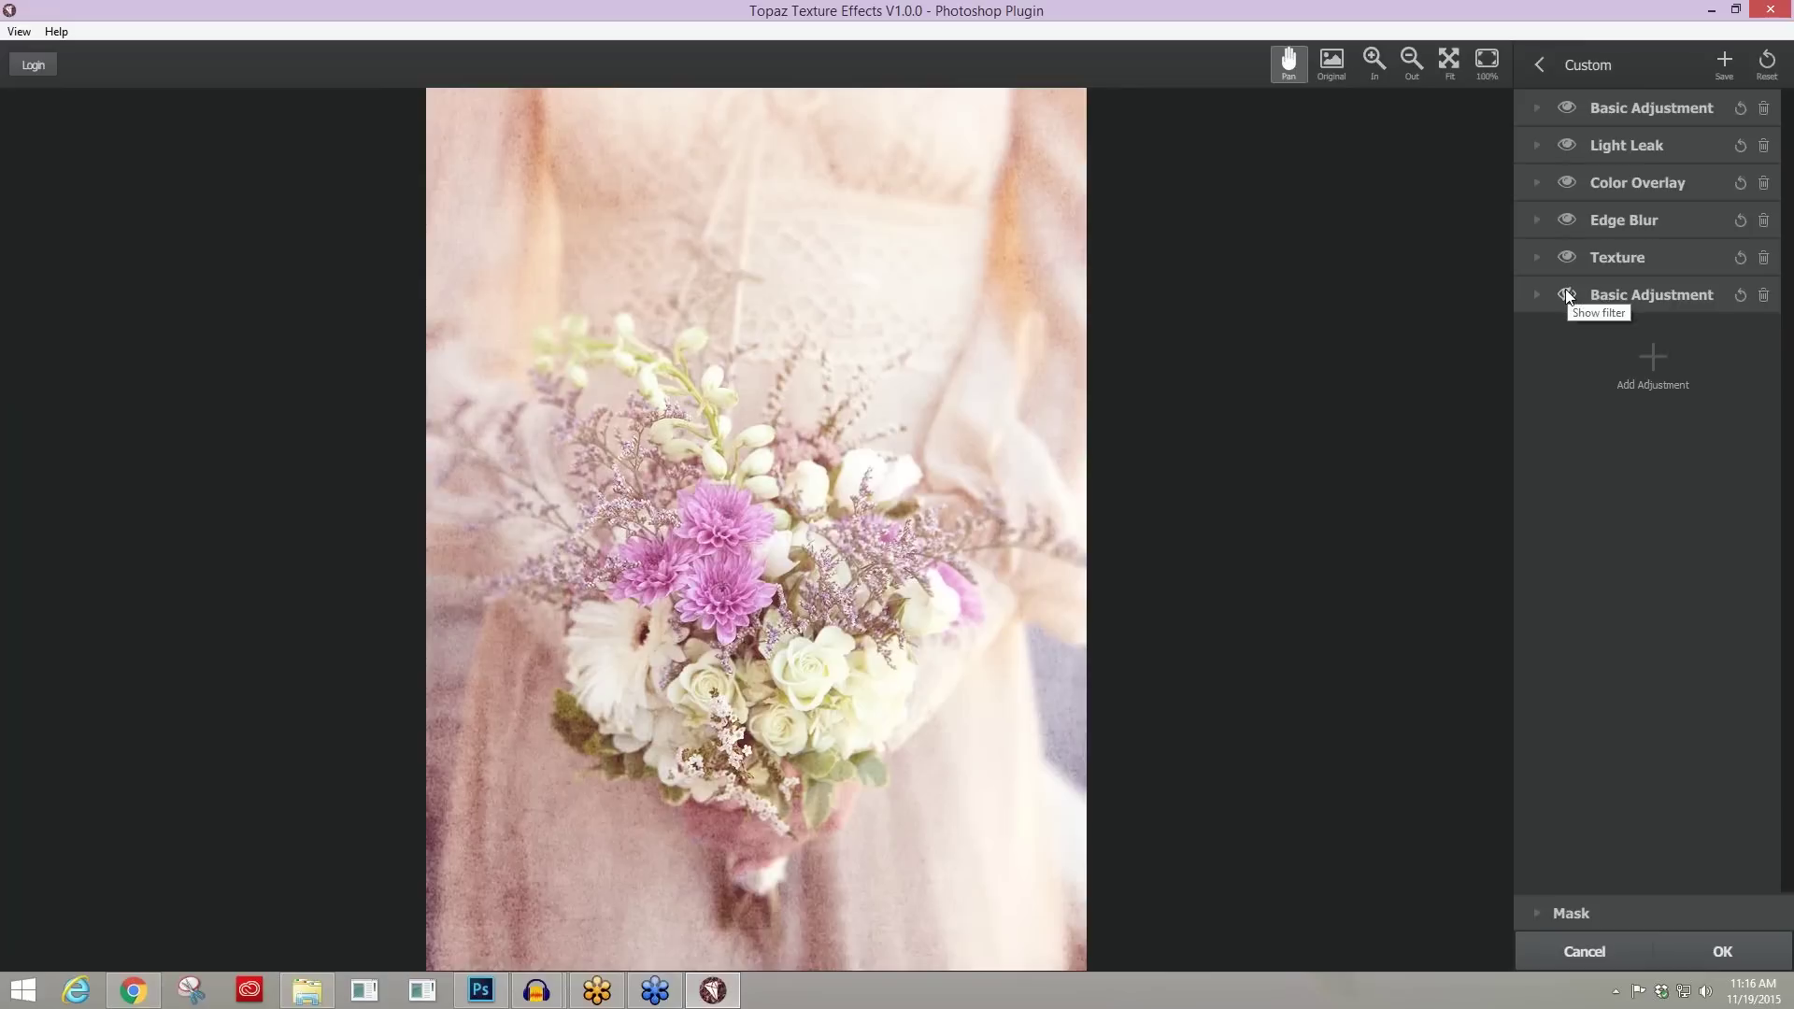
pyautogui.click(1567, 296)
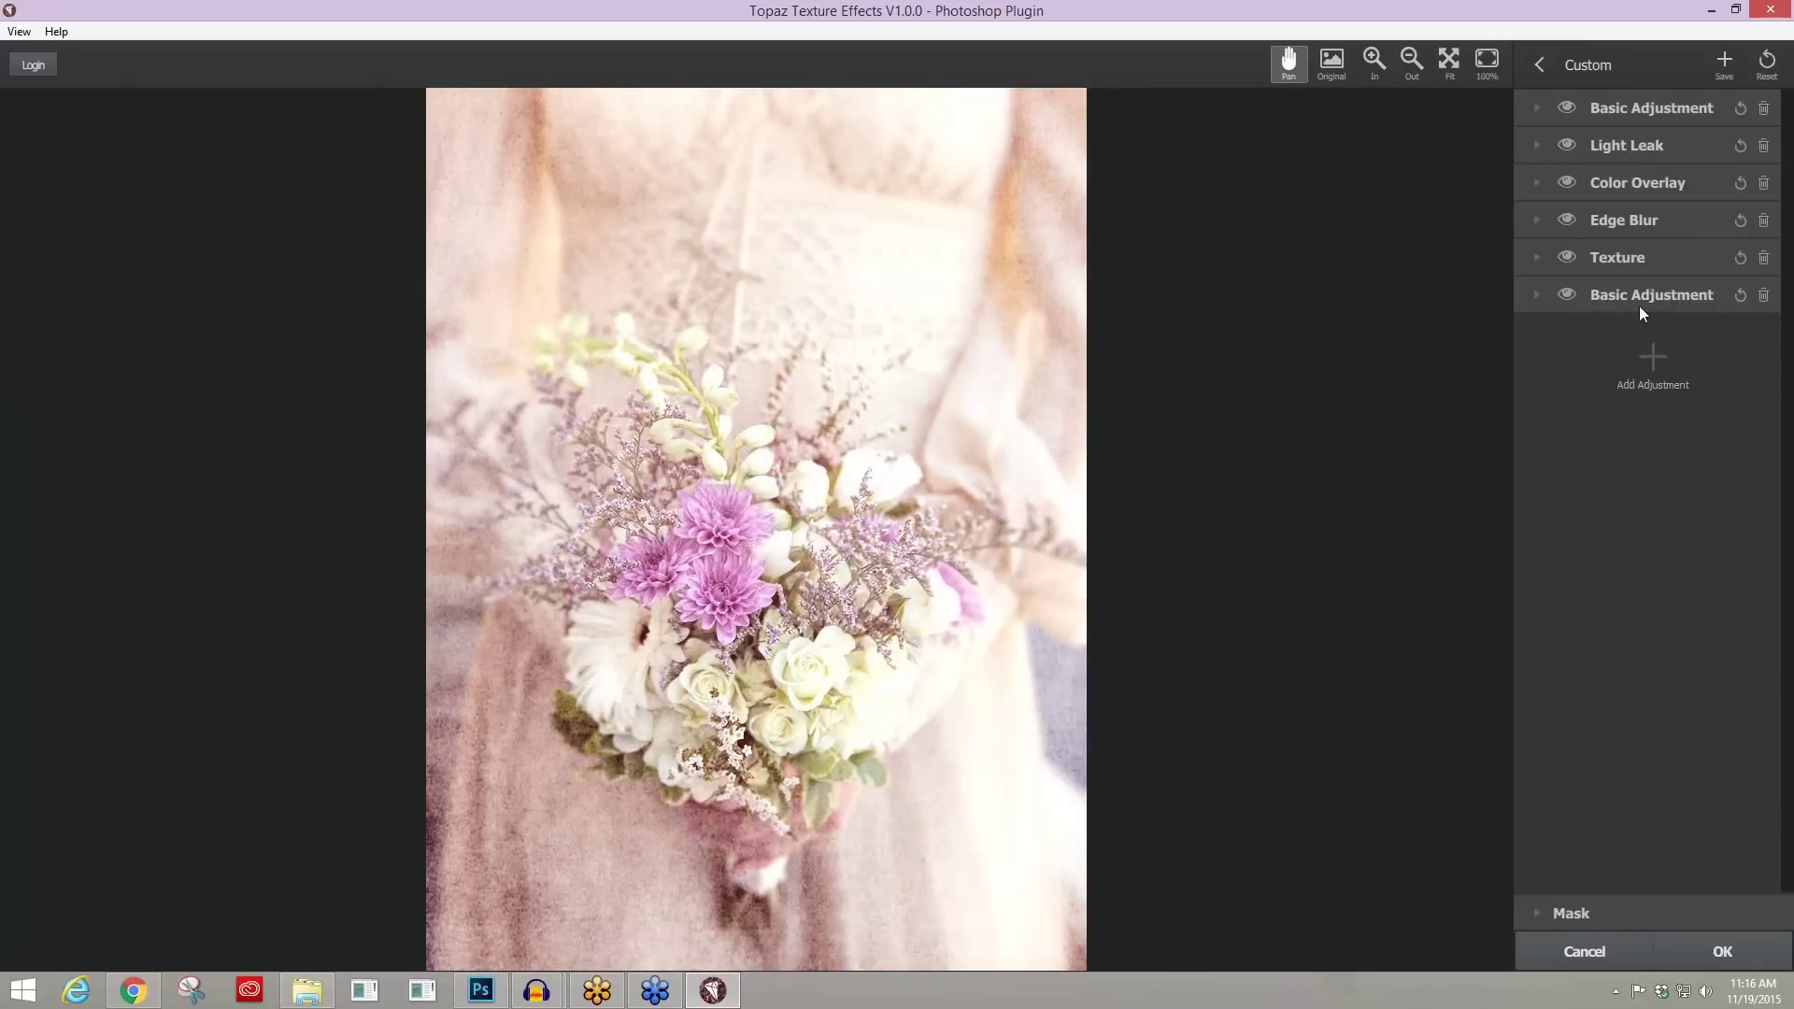
# - Move the second Basic Adjustment above Texture, accepting the loss of masking, and check its effect on the whole photo
pyautogui.moveTo(1643, 297); pyautogui.dragTo(1629, 245)
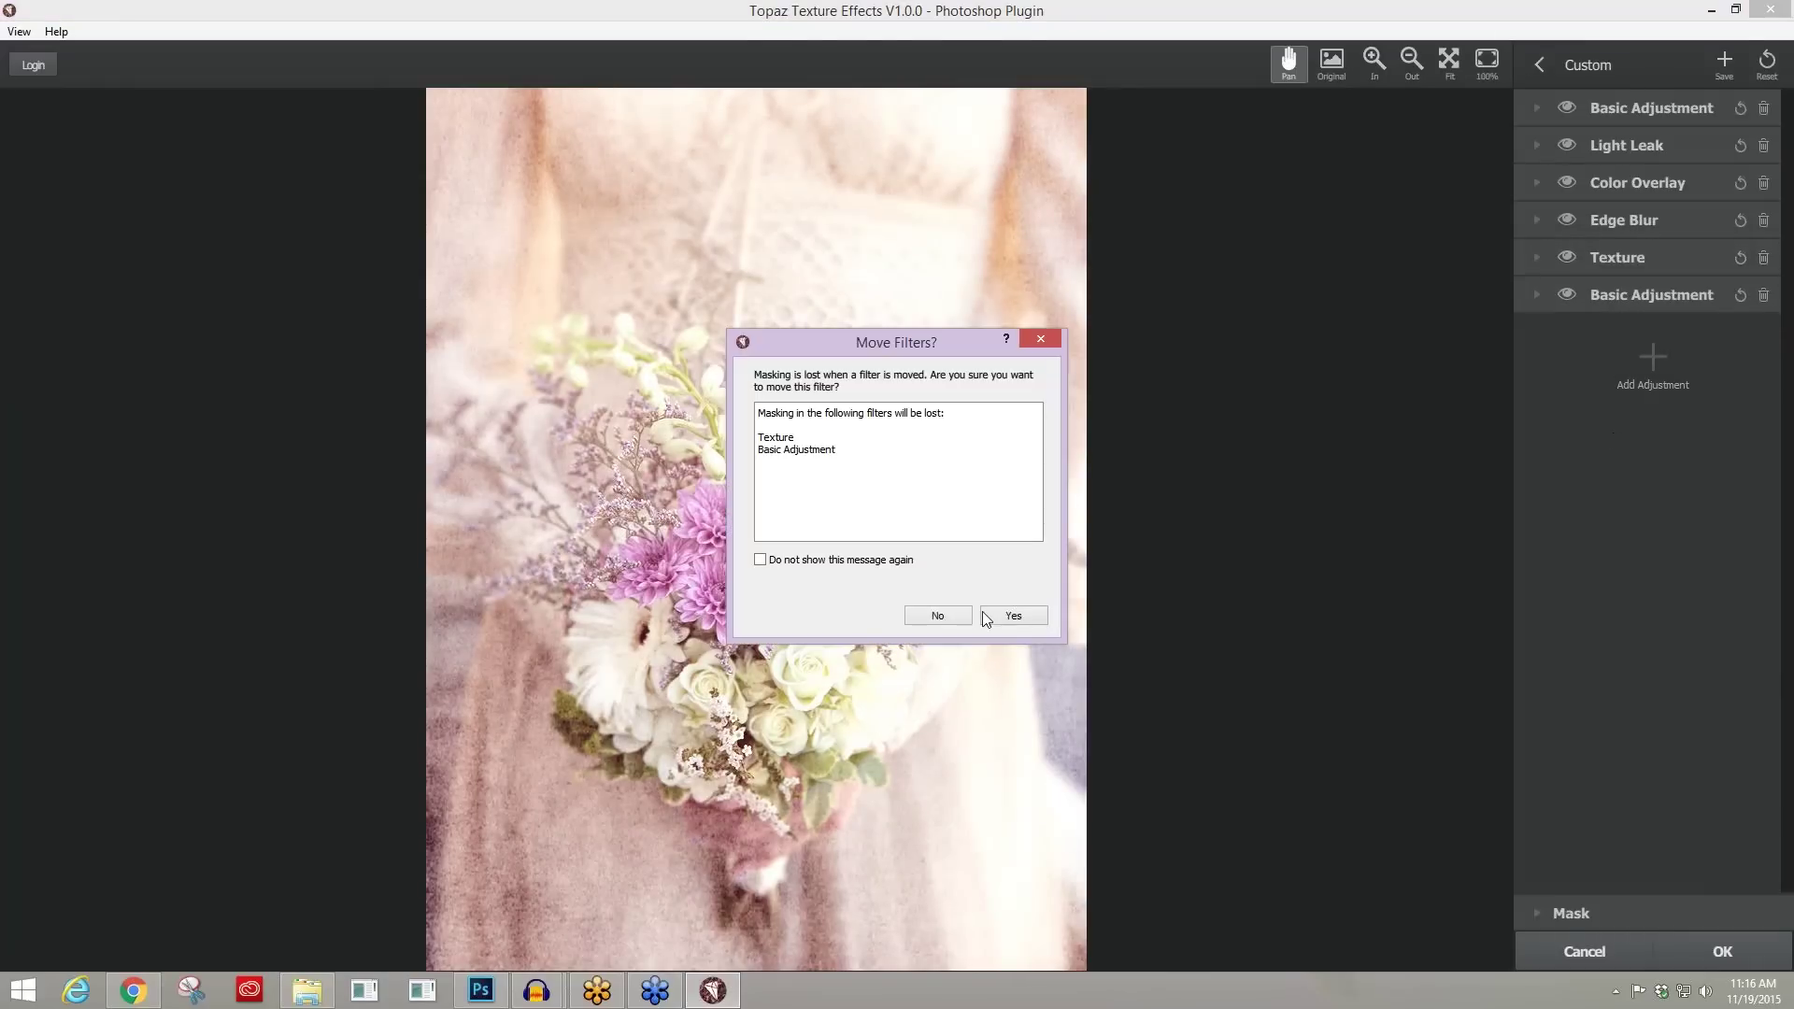
pyautogui.click(1009, 618)
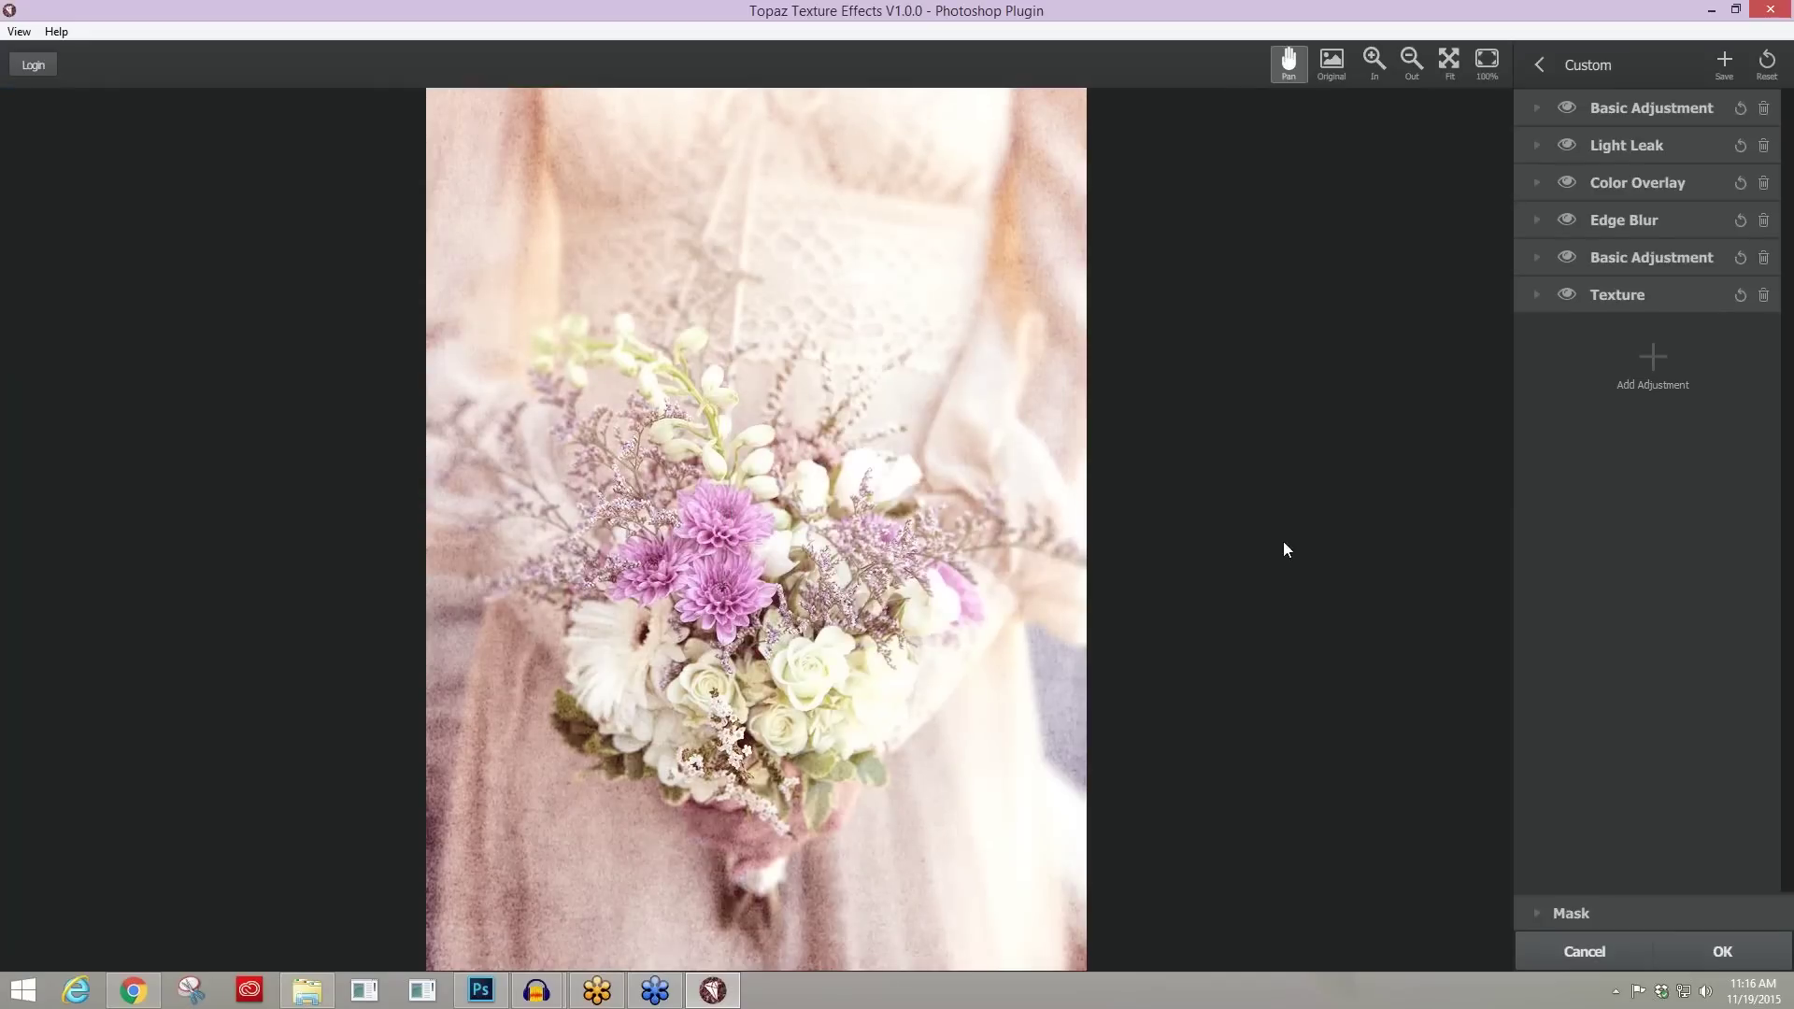
pyautogui.click(1566, 259)
pyautogui.hotkey('ctrl', '-')
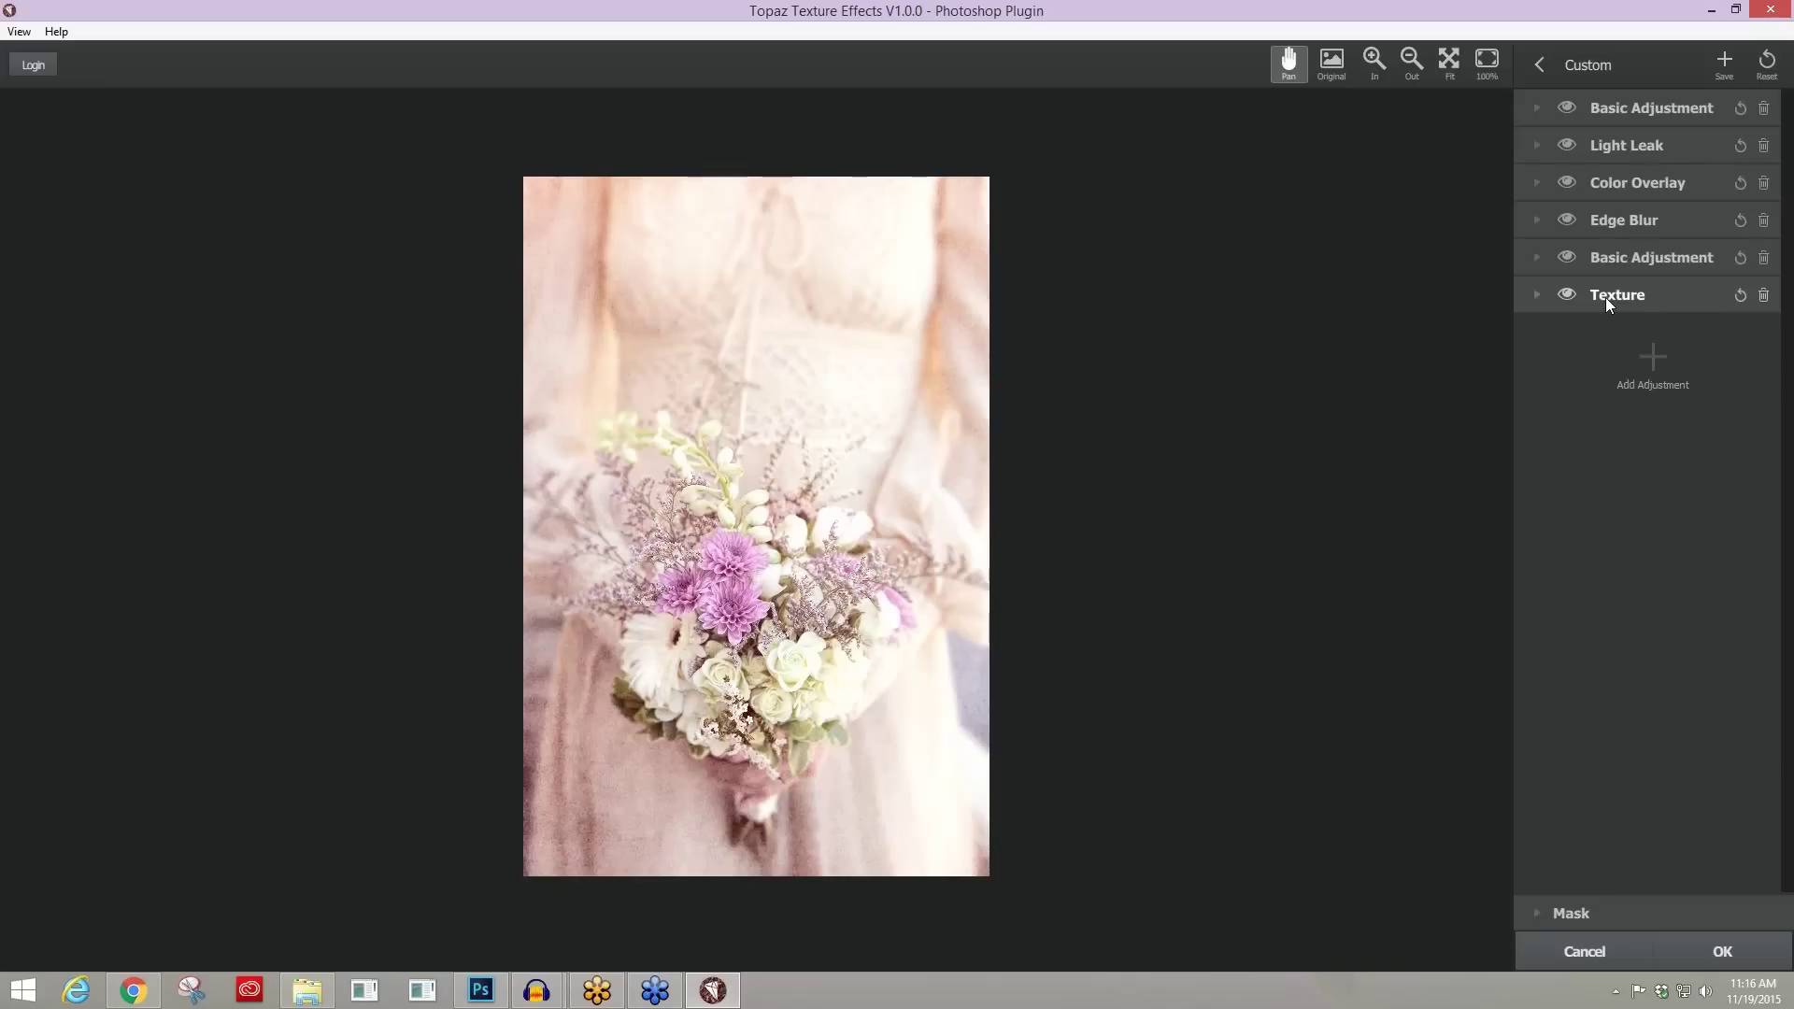